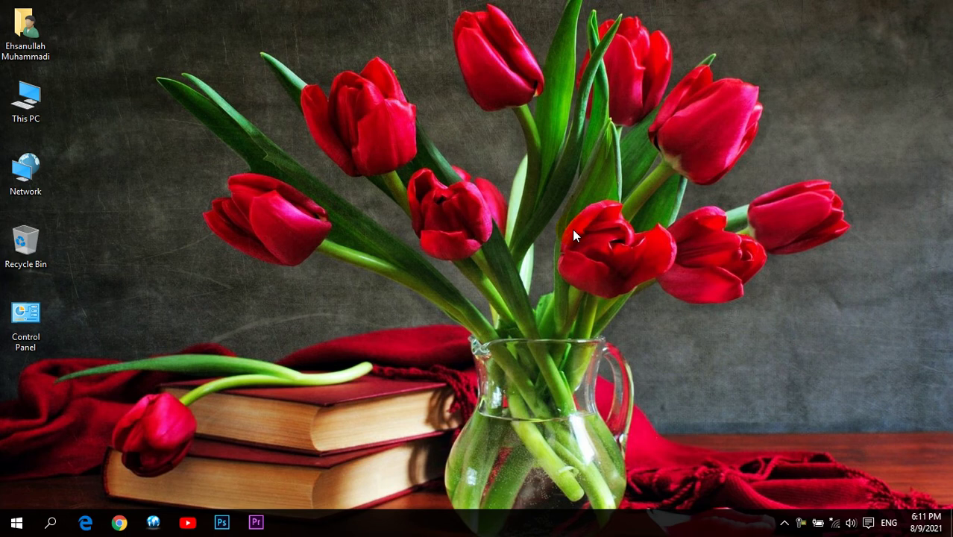
Refresh the desktop twice from its right-click menu
right_click(267, 168)
left_click(328, 214)
right_click(288, 150)
left_click(358, 188)
Open and close Premiere Pro, then launch Photoshop and select the Move tool
left_click(256, 522)
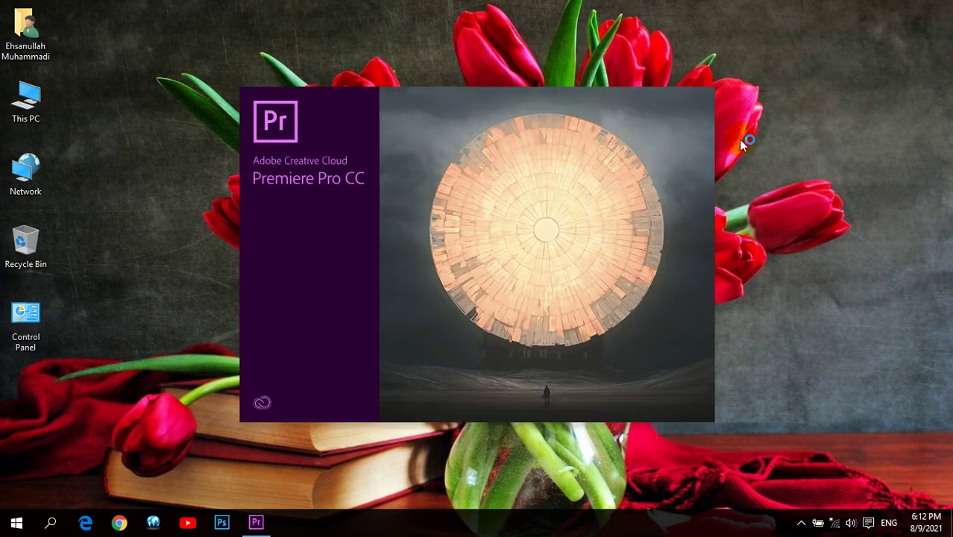
right_click(494, 16)
left_click(566, 63)
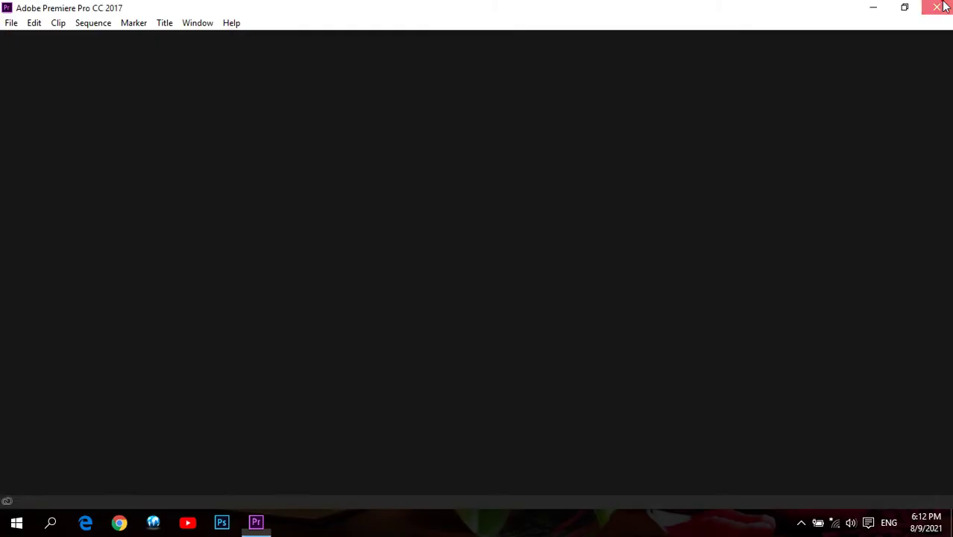
left_click(945, 7)
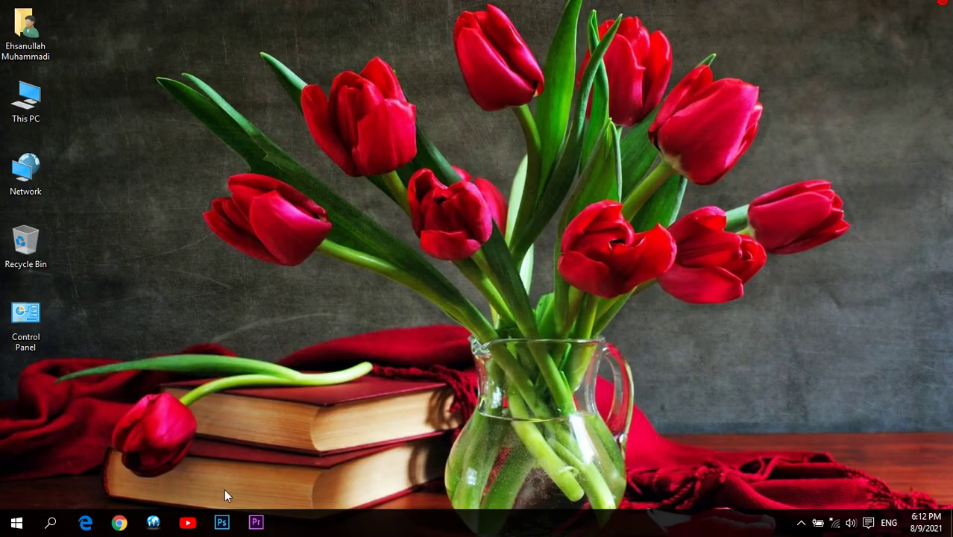
left_click(223, 524)
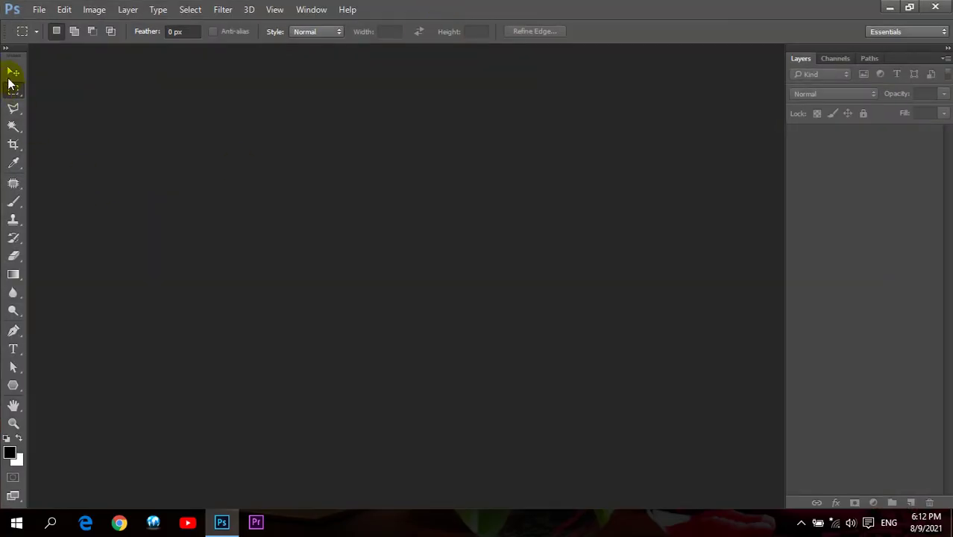
left_click(13, 72)
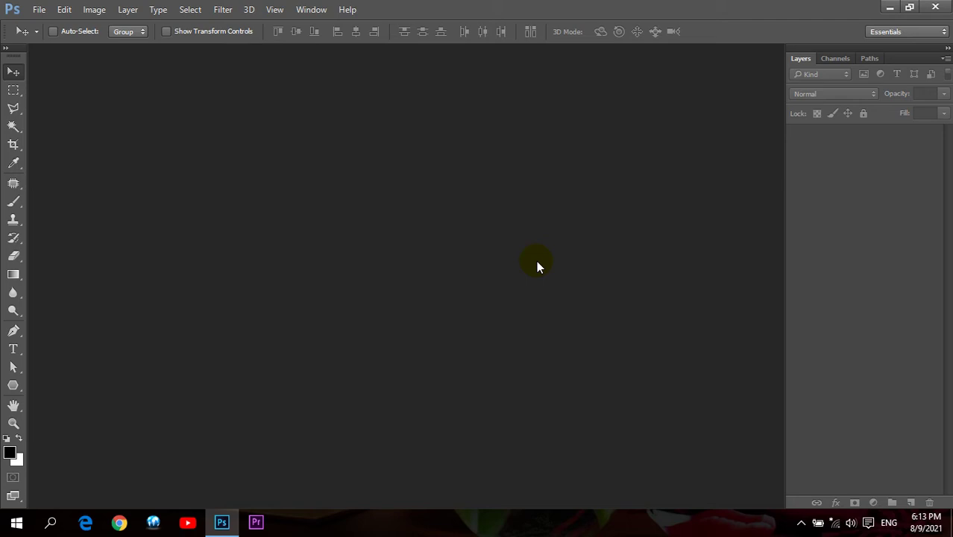
Open Aishwarya Rai.jpg from D:\Indian Wallpapers as a new document
double_click(344, 162)
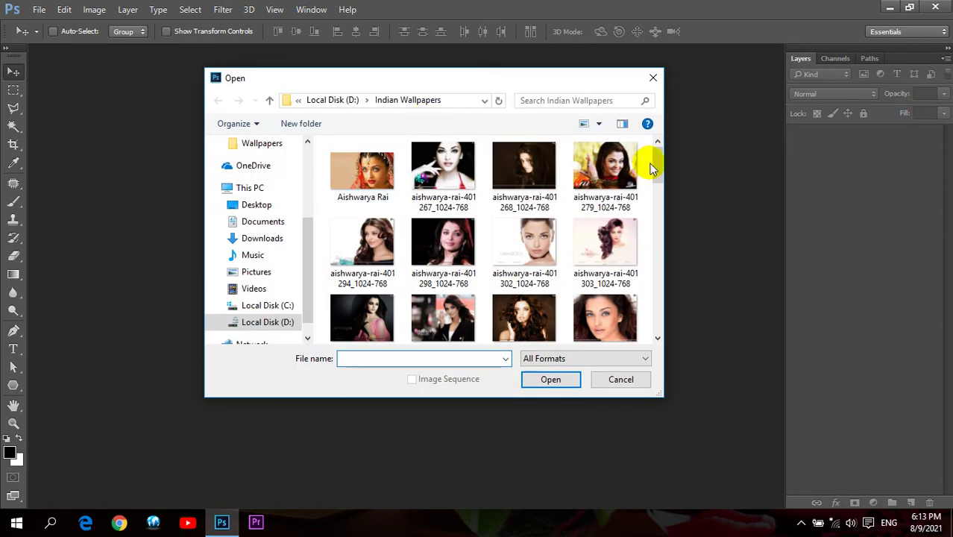
mouse_move(656, 163)
left_mouse_down()
mouse_move(660, 302)
mouse_move(659, 145)
left_mouse_up()
left_click(658, 171)
left_click(360, 178)
left_click(544, 378)
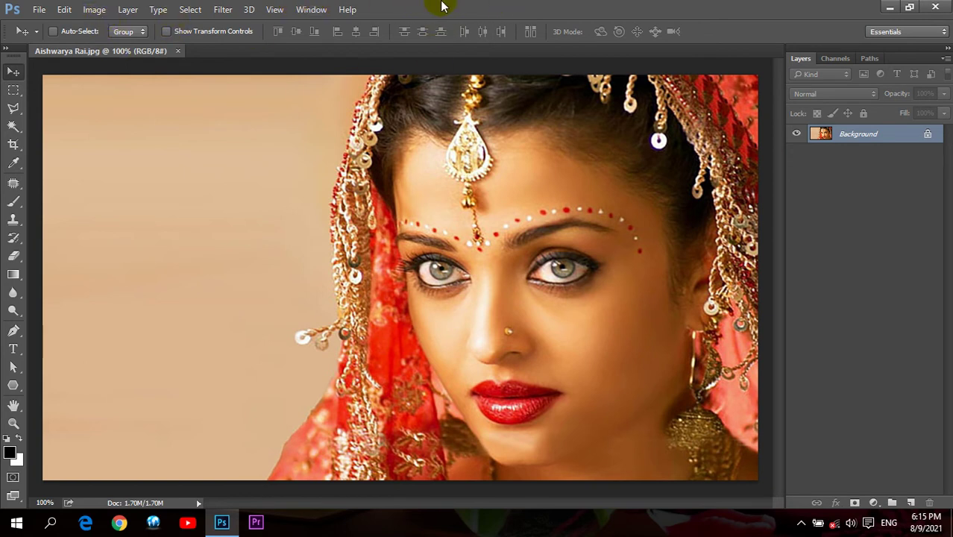
left_click(103, 14)
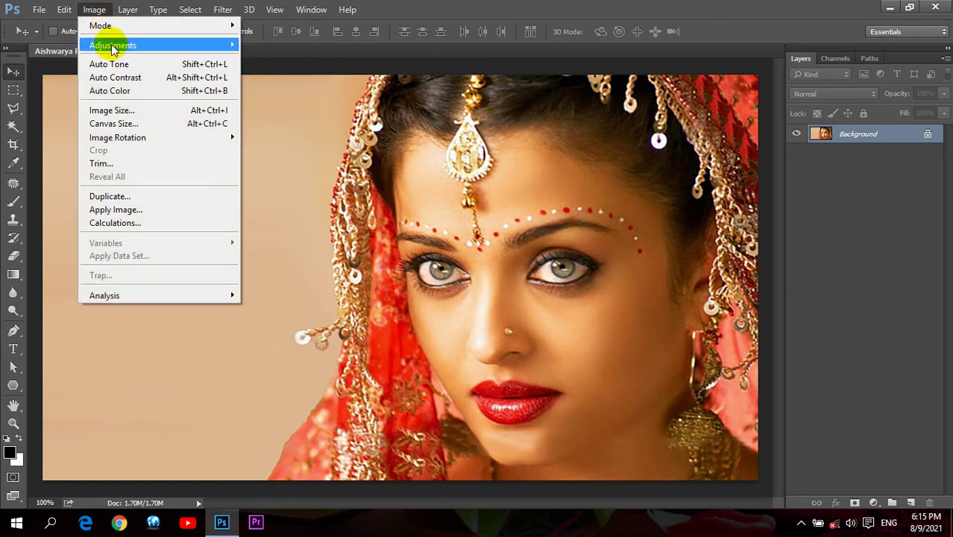
mouse_move(112, 46)
left_click(309, 309)
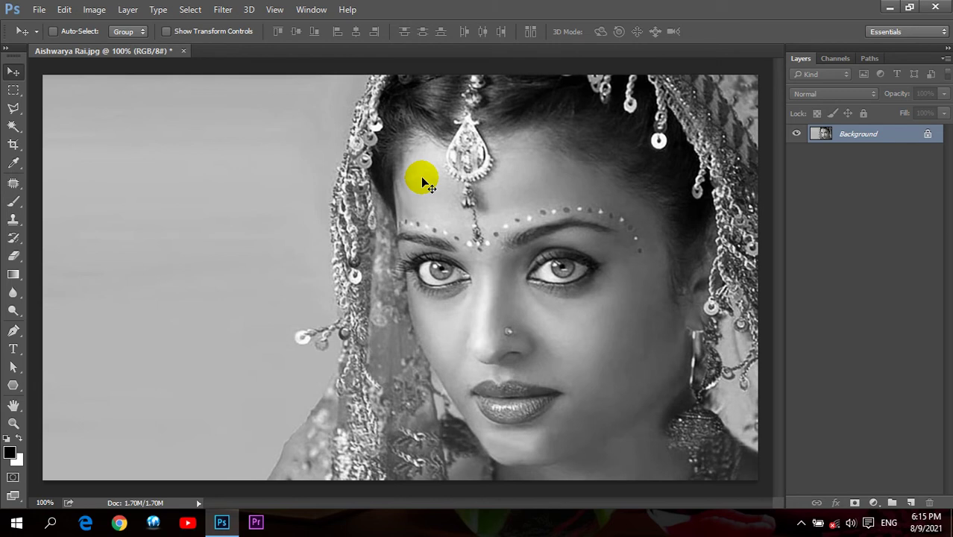
key("ctrl+z")
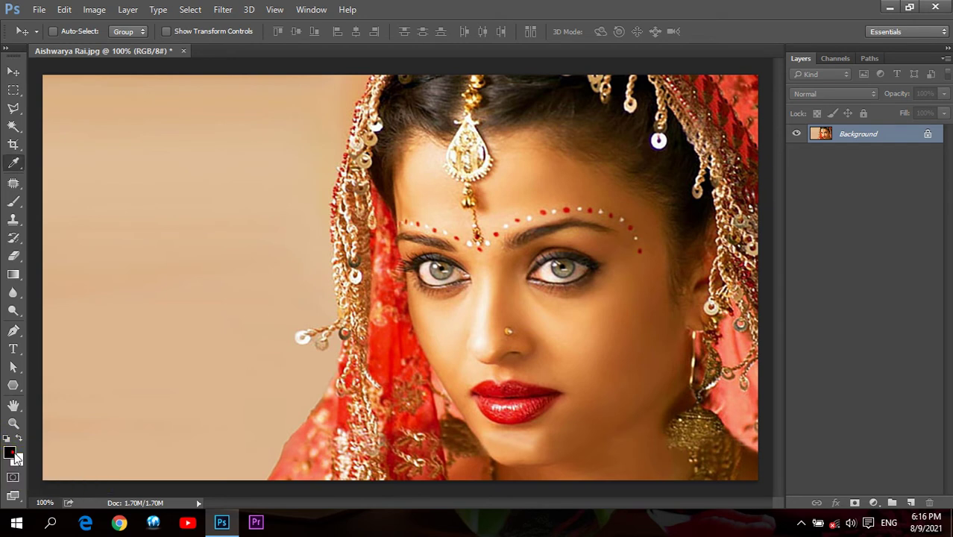
left_click(9, 453)
left_click_drag(650, 148, 795, 65)
left_click(902, 47)
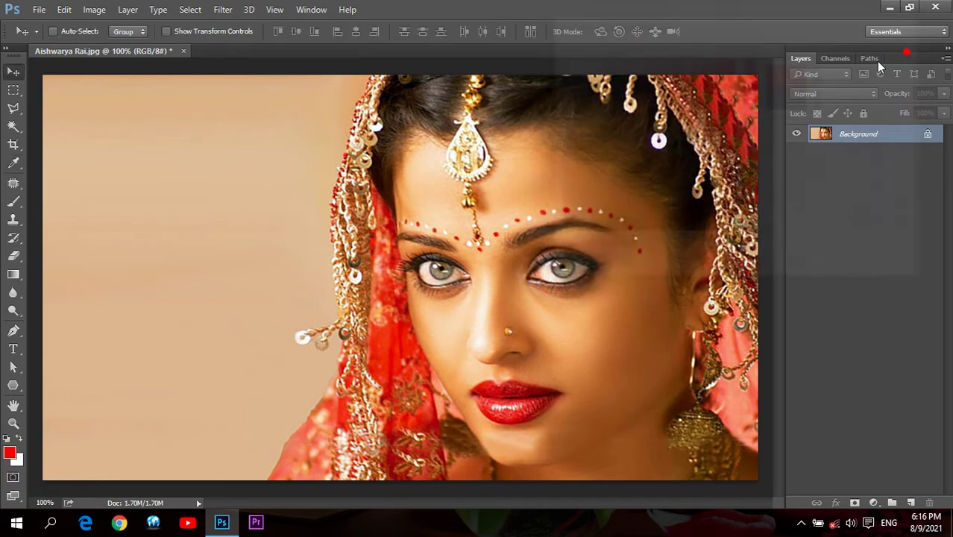
left_click(8, 438)
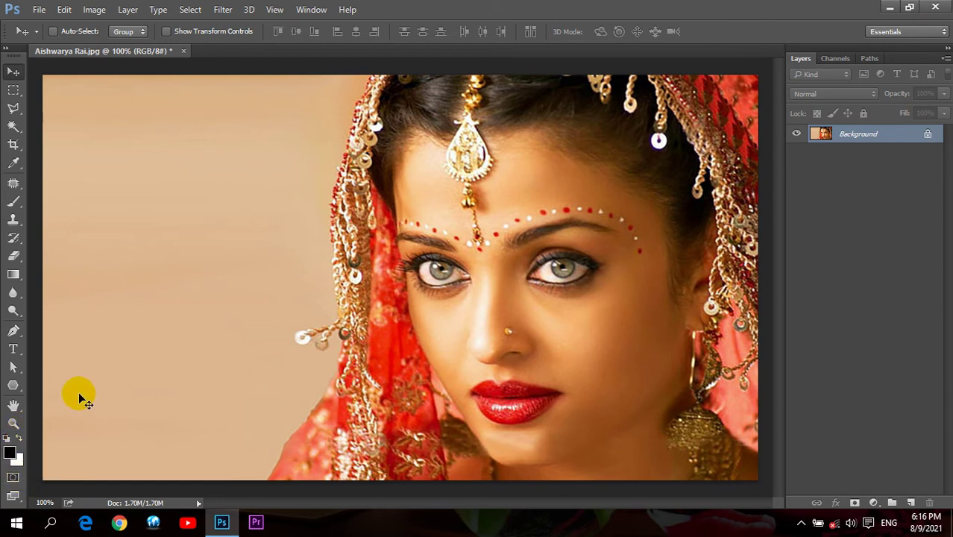
left_click(874, 504)
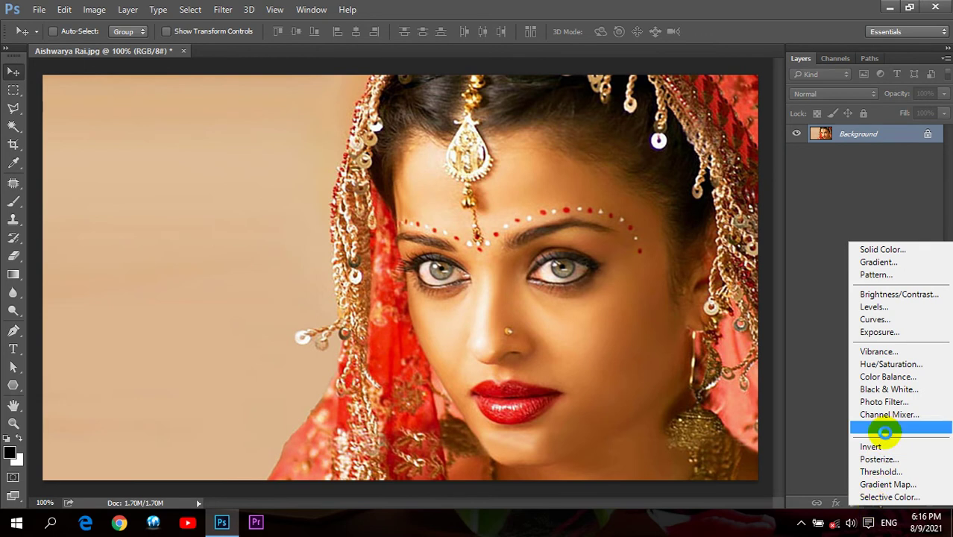
left_click(912, 483)
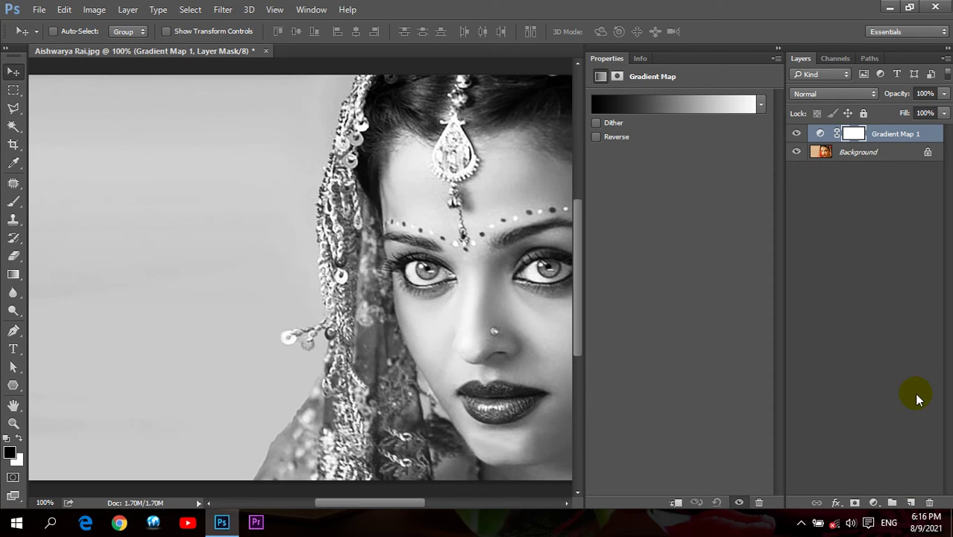
left_click(776, 58)
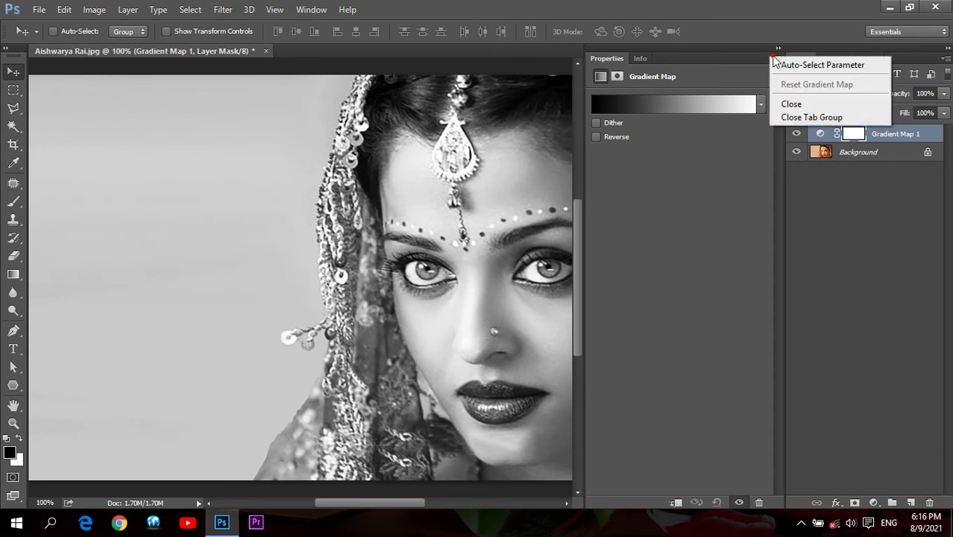
left_click(801, 119)
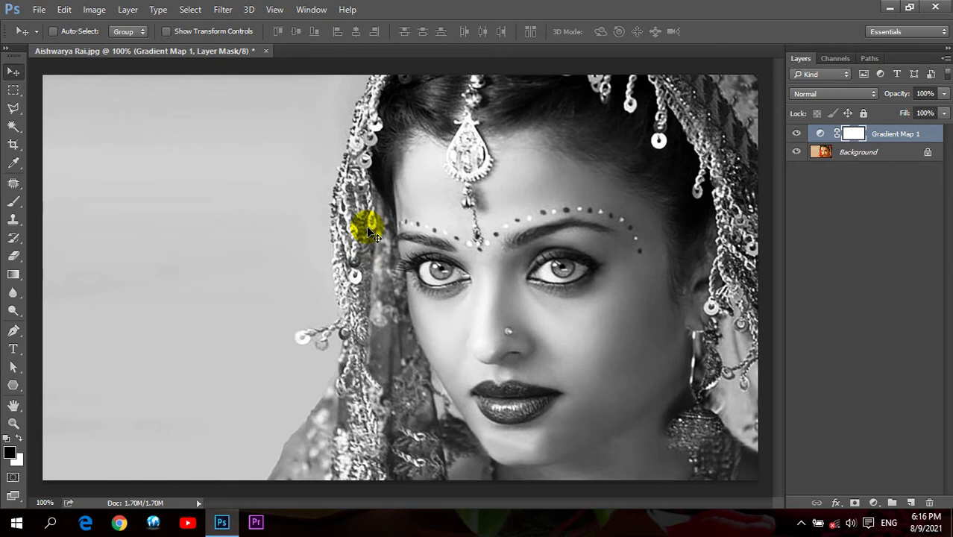
key("ctrl+z")
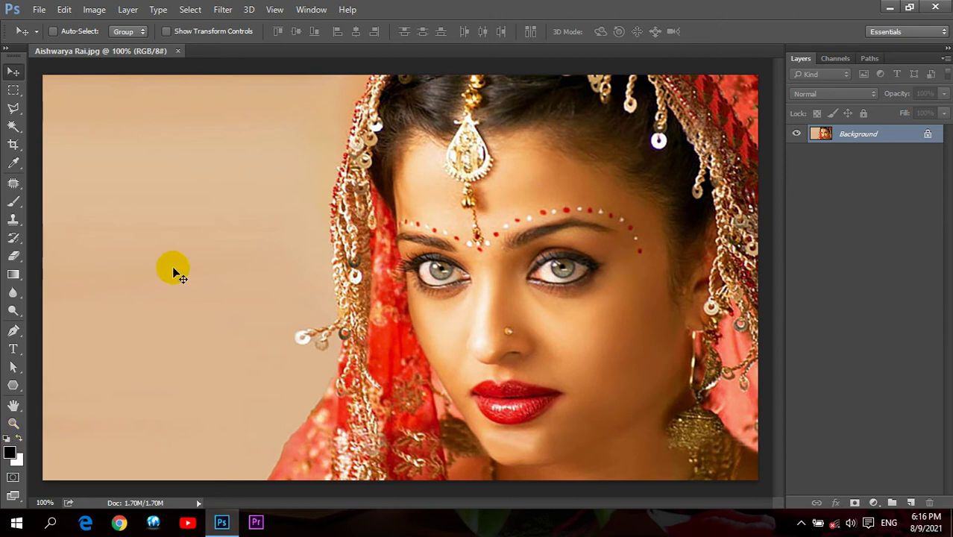
Add a Gradient Map adjustment layer over the portrait and close the Properties panel group
left_click(875, 502)
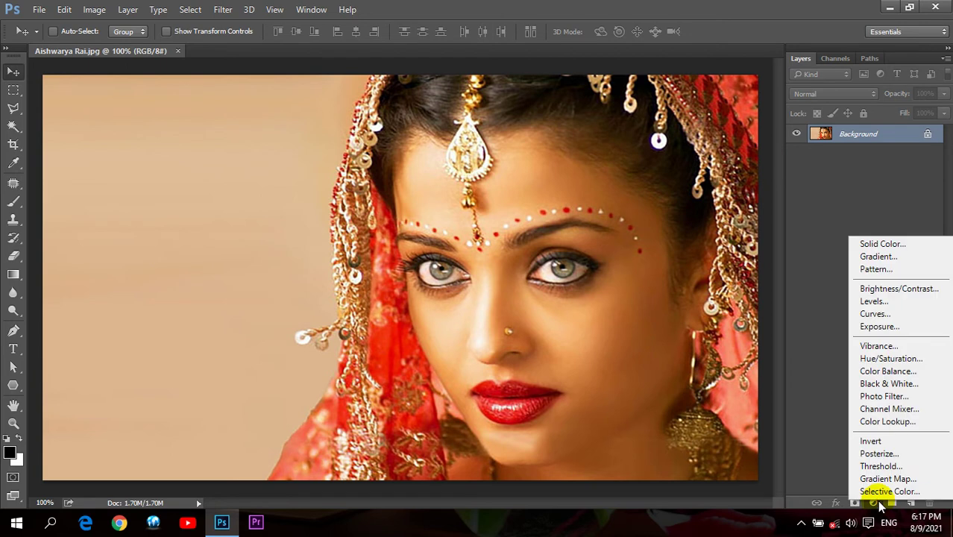
left_click(879, 479)
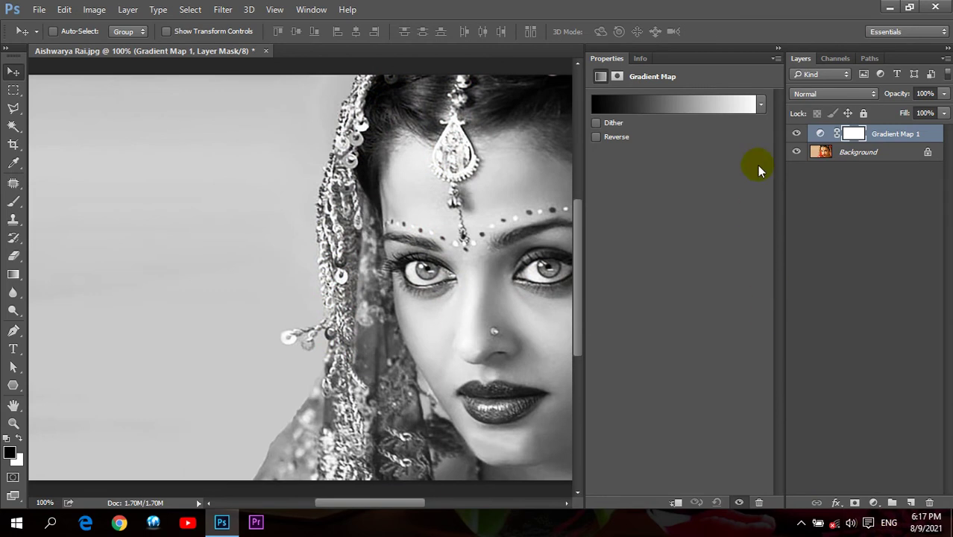
left_click(776, 59)
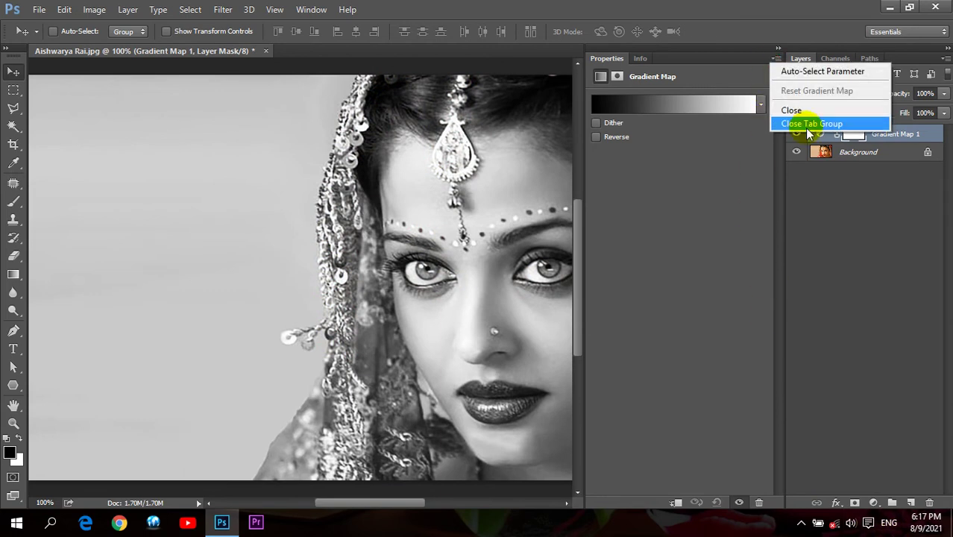
left_click(809, 125)
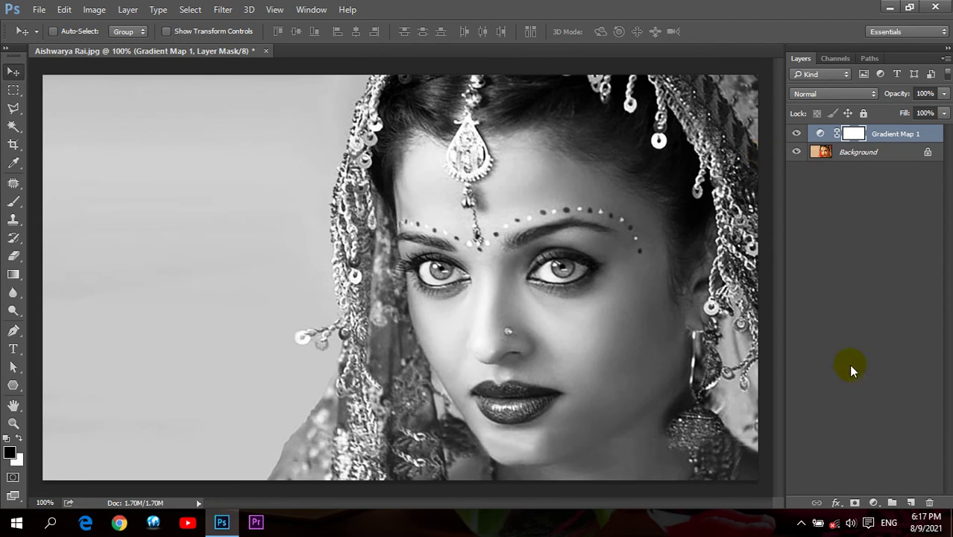
left_click(879, 507)
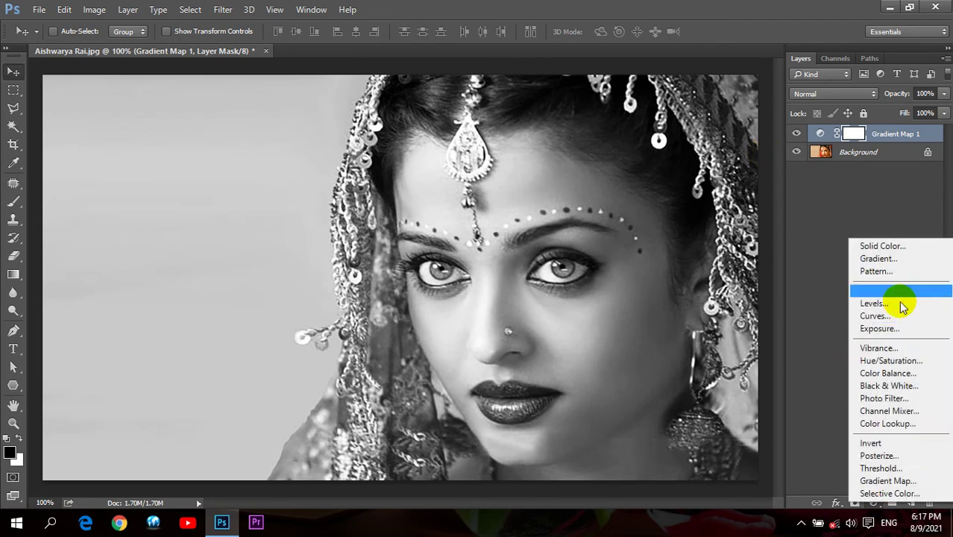
left_click(763, 237)
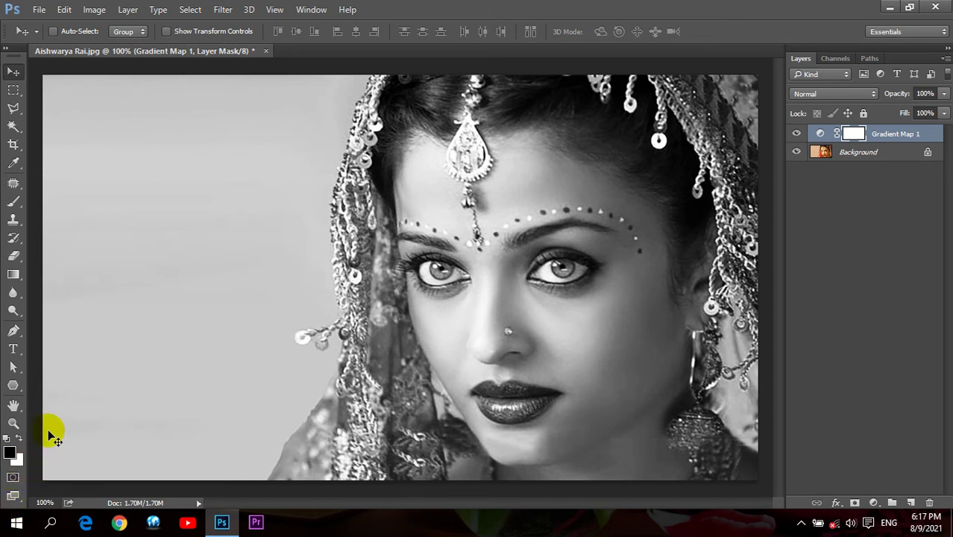
Select the standard Brush tool with a soft round brush preset
left_click(13, 207)
right_click(13, 209)
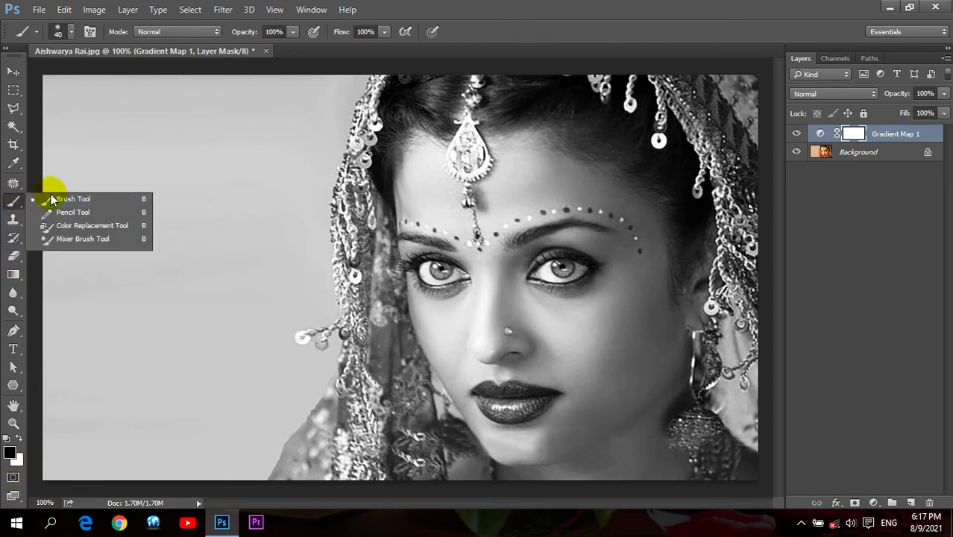
left_click(76, 199)
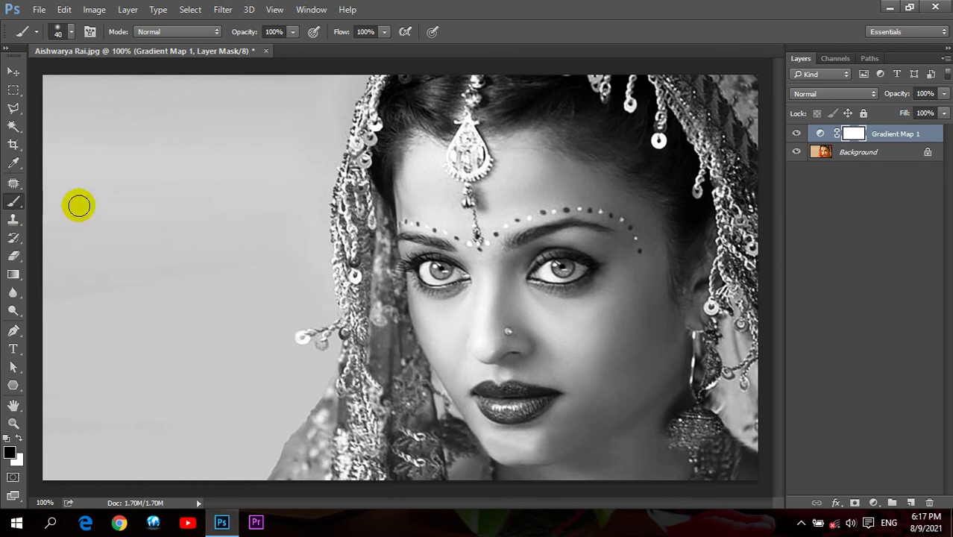
left_click(72, 41)
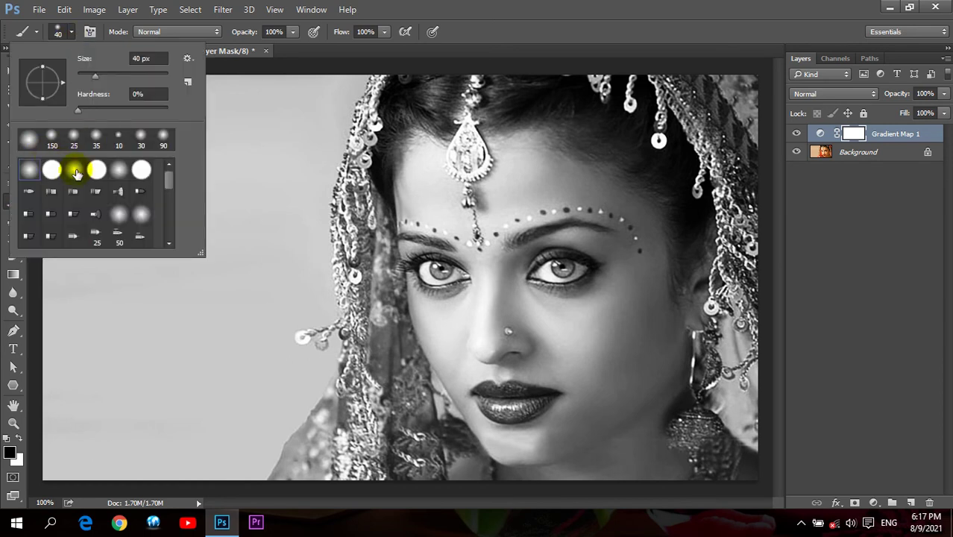
left_click(28, 139)
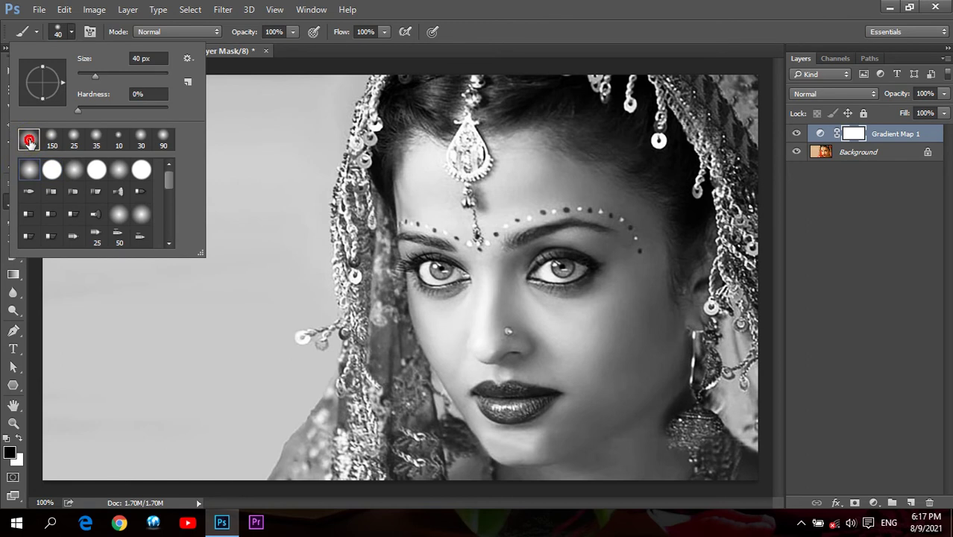
left_click(337, 30)
Magnify the portrait to 200% around the eyes
left_click_drag(517, 130, 539, 155)
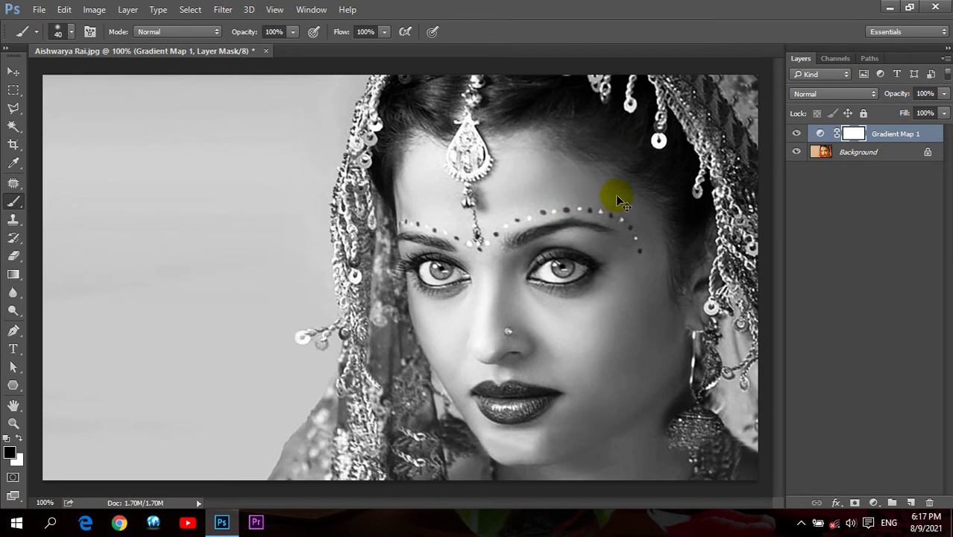
key("ctrl+plus")
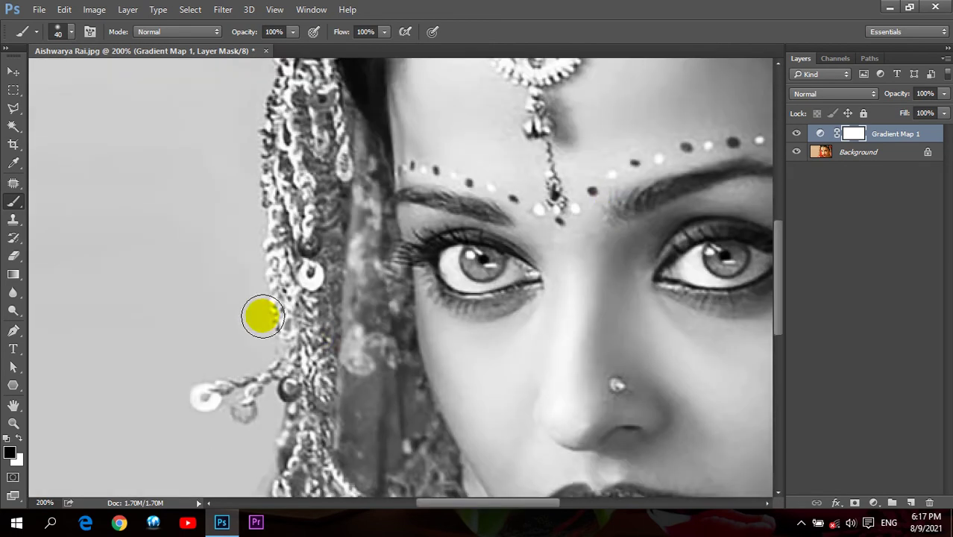
left_click(14, 423)
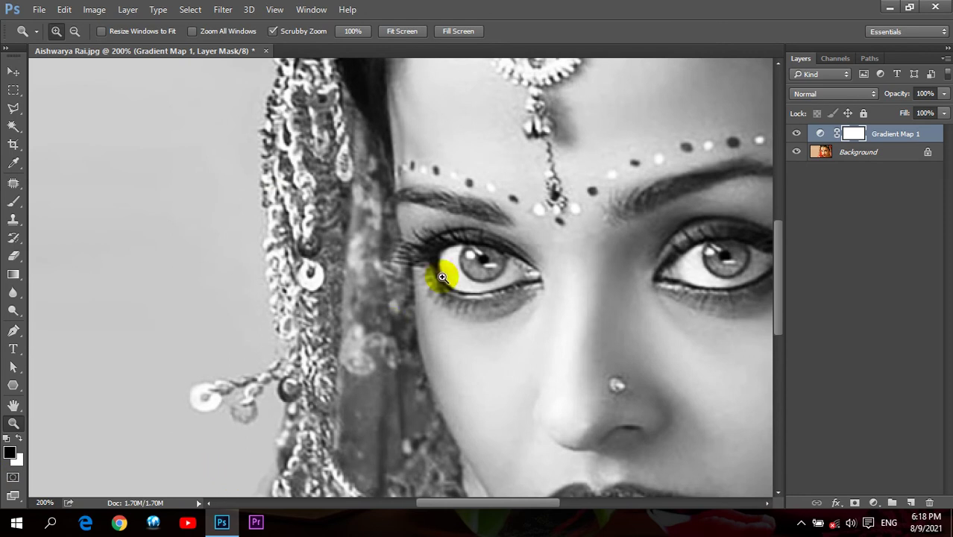
Zoom to about 334% on the forehead beads and eyes
left_click_drag(451, 273, 457, 330)
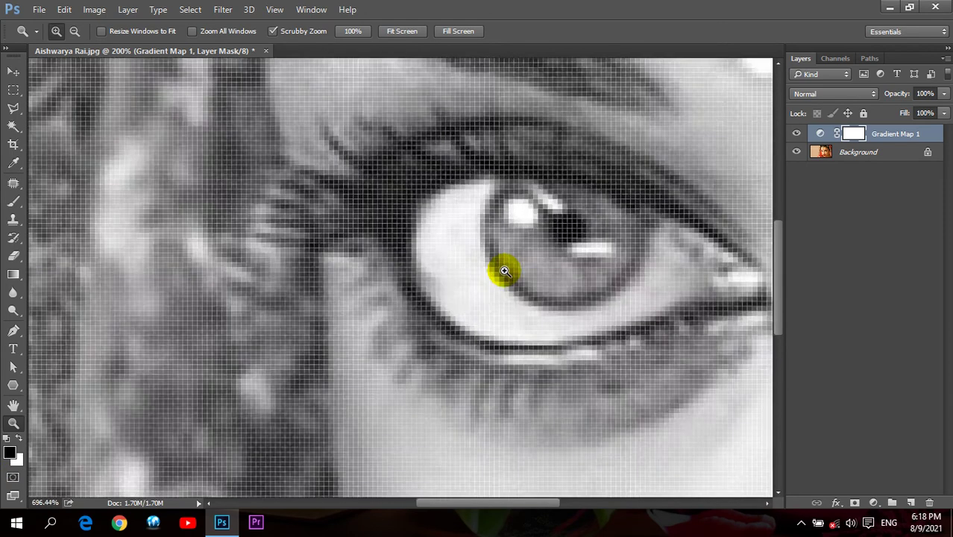
mouse_move(436, 270)
left_mouse_down()
mouse_move(406, 273)
mouse_move(479, 272)
mouse_move(447, 272)
mouse_move(457, 267)
mouse_move(467, 281)
left_mouse_up()
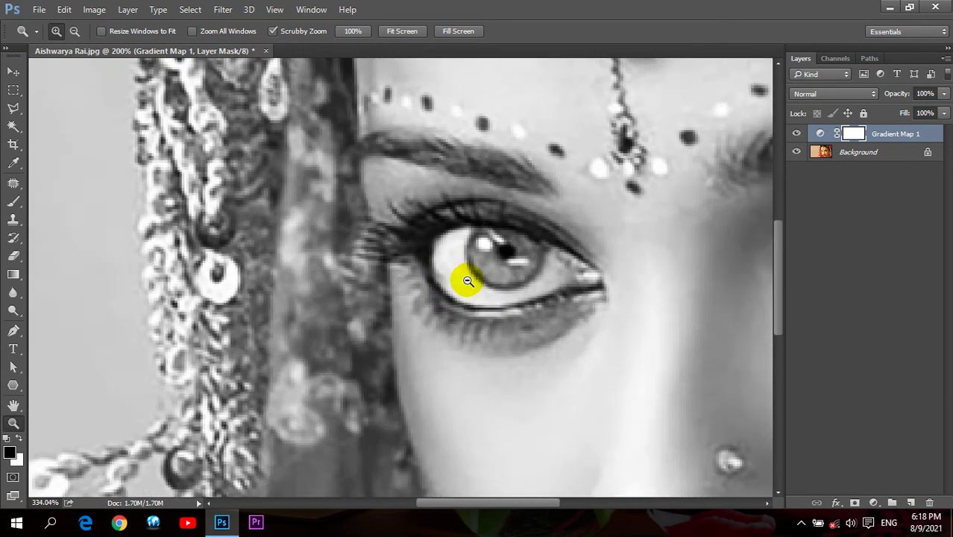
left_click_drag(448, 317, 419, 348)
mouse_move(513, 143)
left_mouse_down()
mouse_move(427, 217)
mouse_move(369, 124)
left_mouse_up()
left_click_drag(587, 207, 405, 270)
left_click_drag(449, 211, 438, 203)
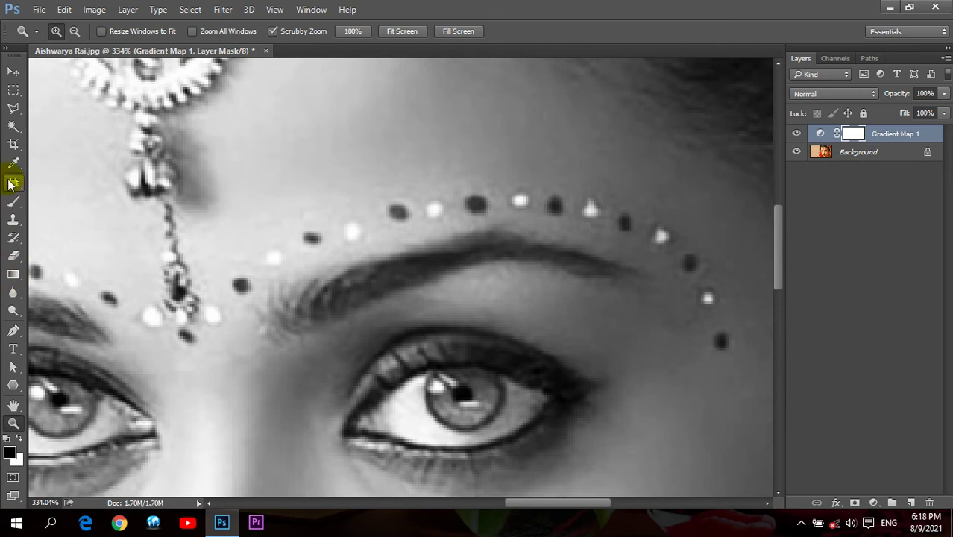
Shrink the brush and paint the mask to restore the temple bead's red
left_click(9, 203)
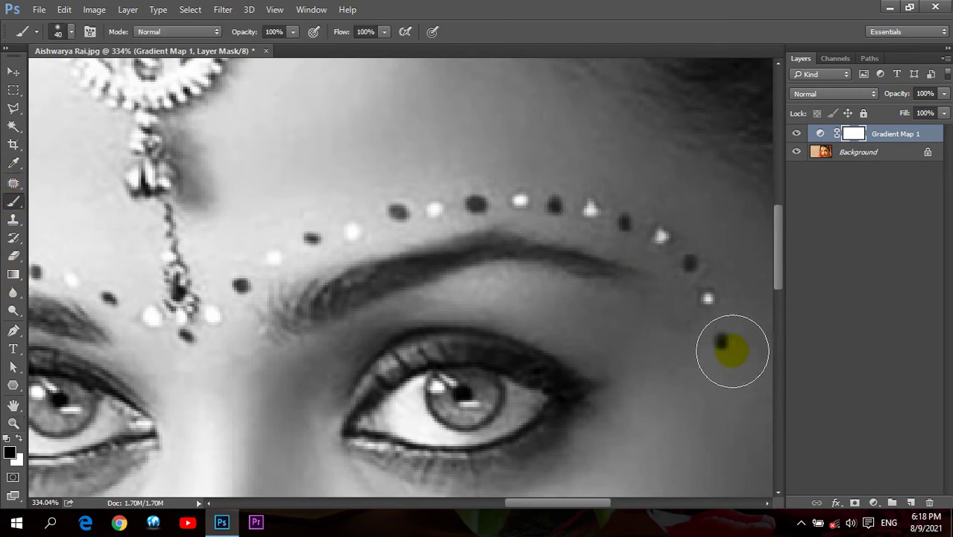
key("bracketleft")
key("bracketleft")
left_click(725, 343)
key("ctrl+z")
key("bracketleft")
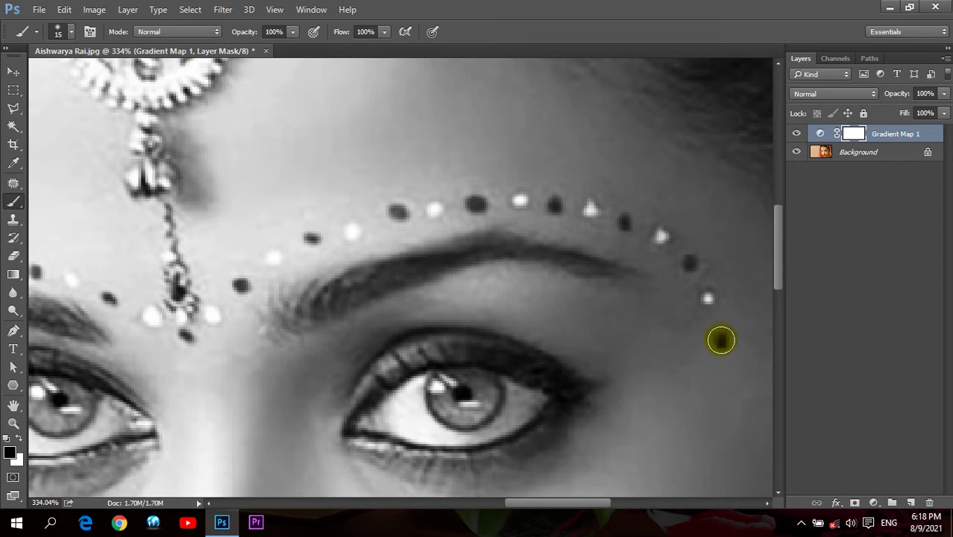
left_click(722, 341)
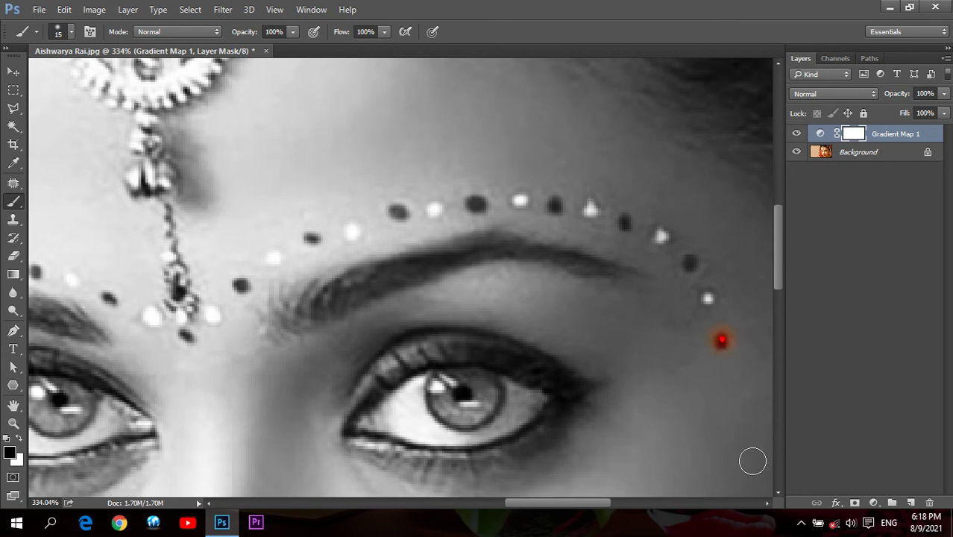
Restore red to the beads arching over the right eyebrow toward the brow centre
left_click(709, 299)
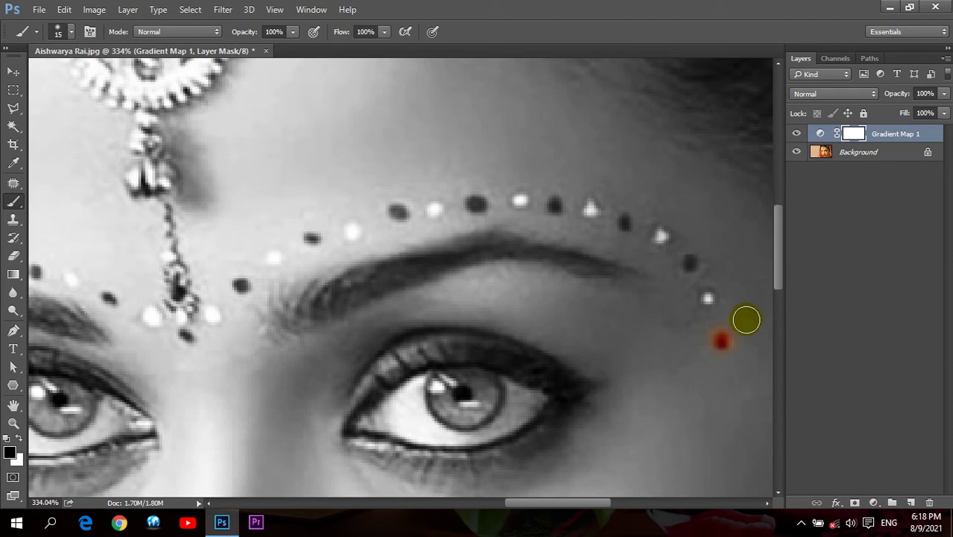
left_click(690, 263)
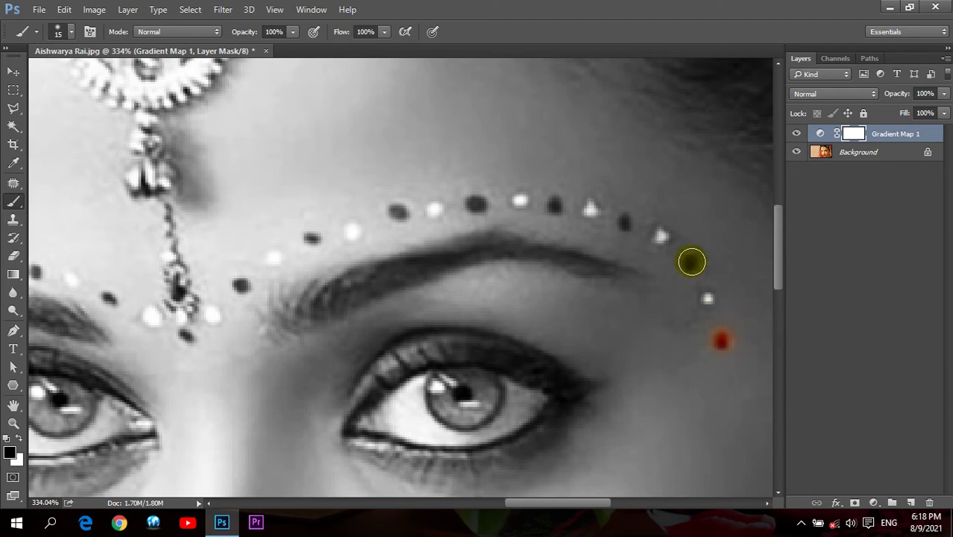
left_click(625, 223)
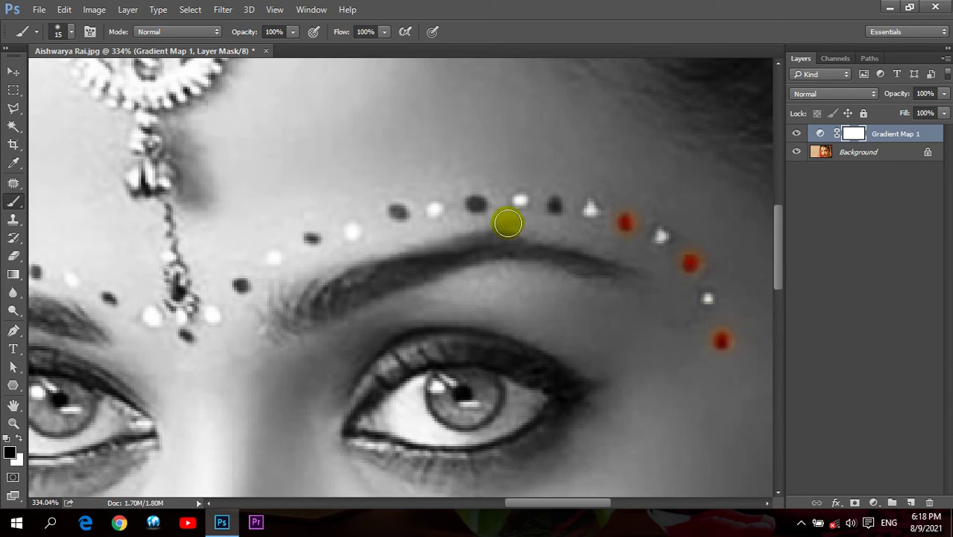
left_click(549, 204)
left_click(475, 202)
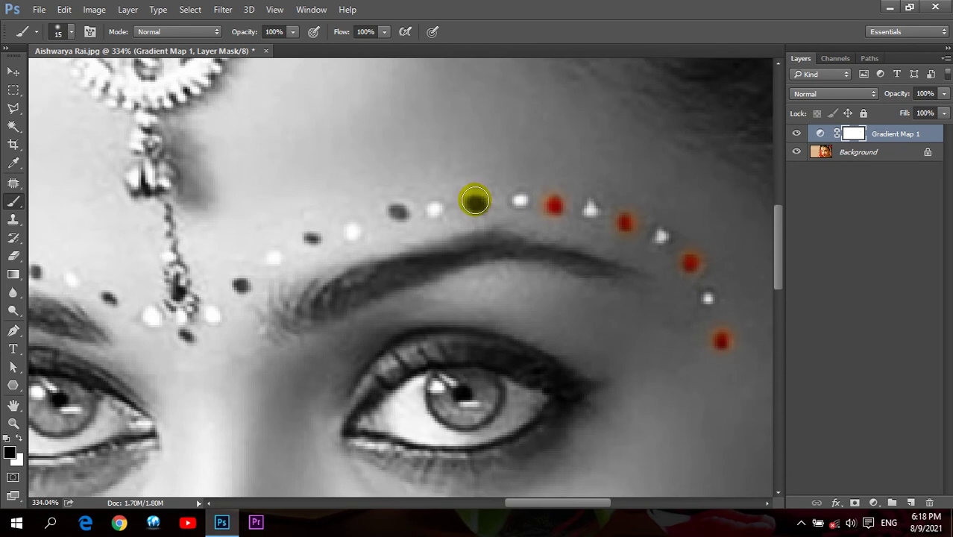
left_click(398, 211)
left_click(313, 238)
left_click(244, 288)
Restore red to the pendant bead and the beads along the left eyebrow arc
left_click(418, 384)
left_click_drag(280, 276, 520, 220)
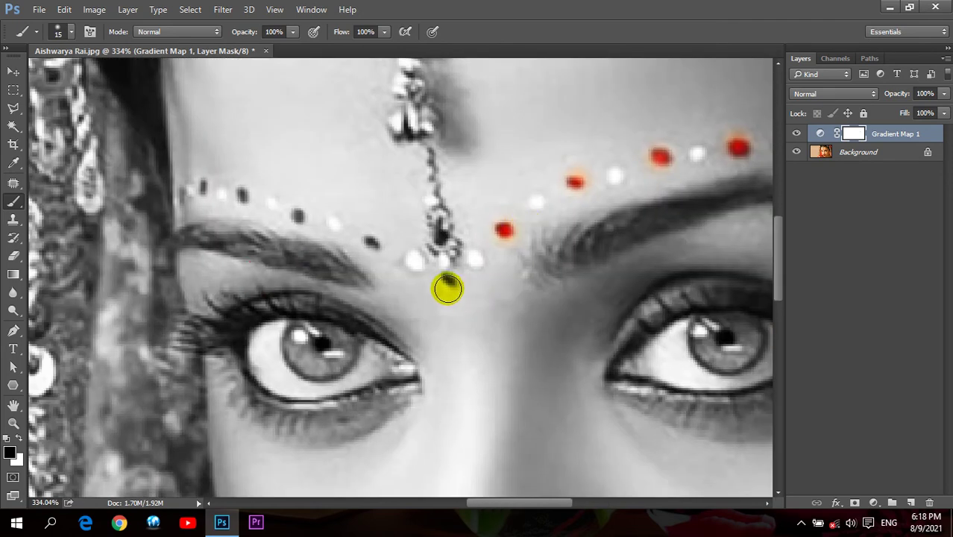
left_click_drag(446, 284, 449, 280)
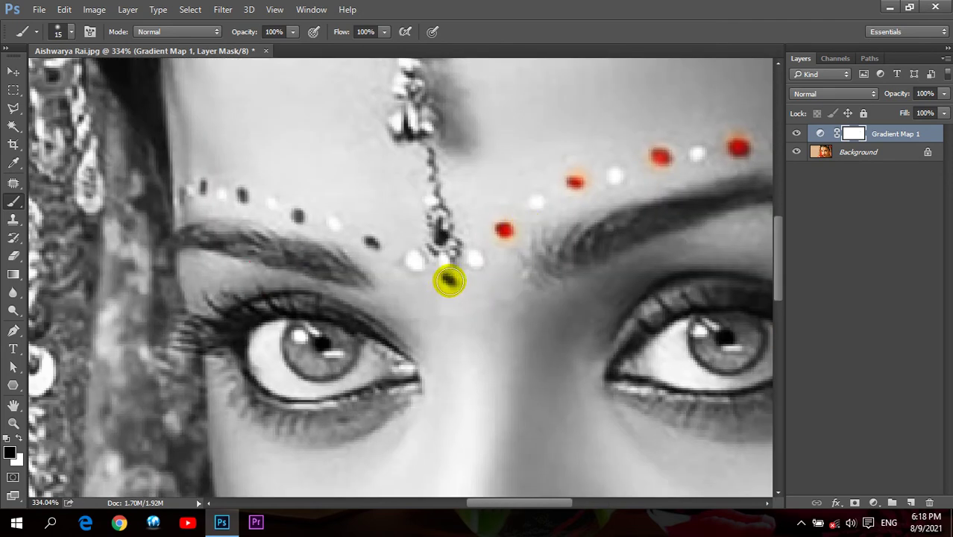
left_click(440, 230)
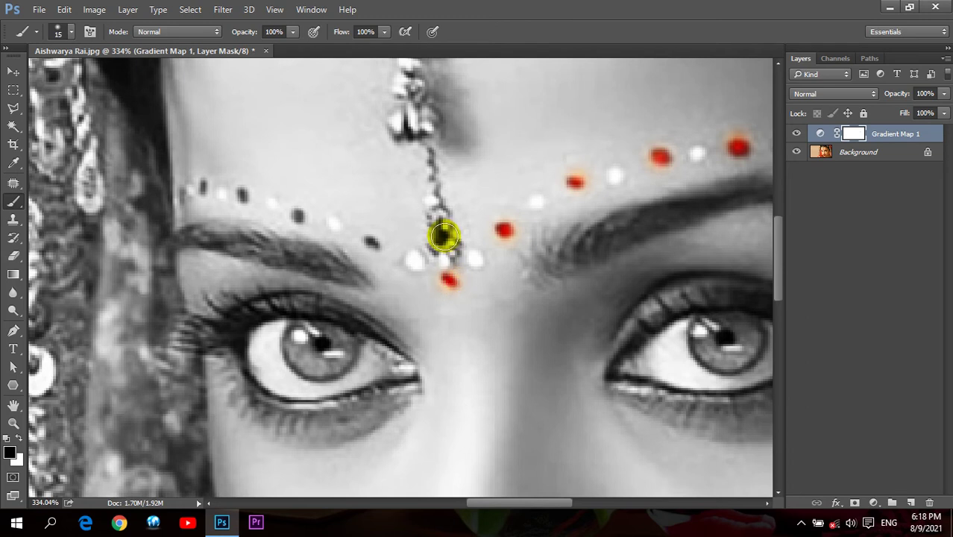
left_click(370, 243)
left_click(299, 216)
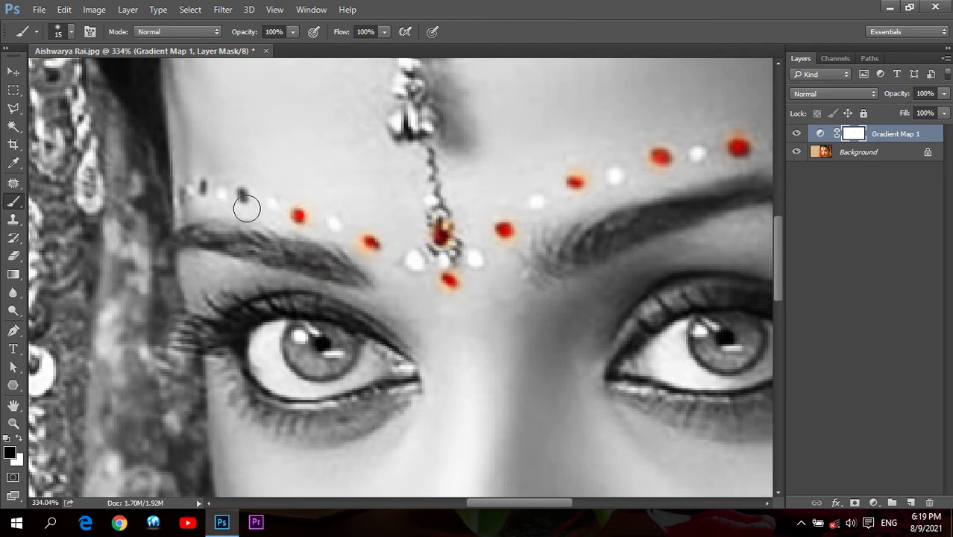
left_click(240, 195)
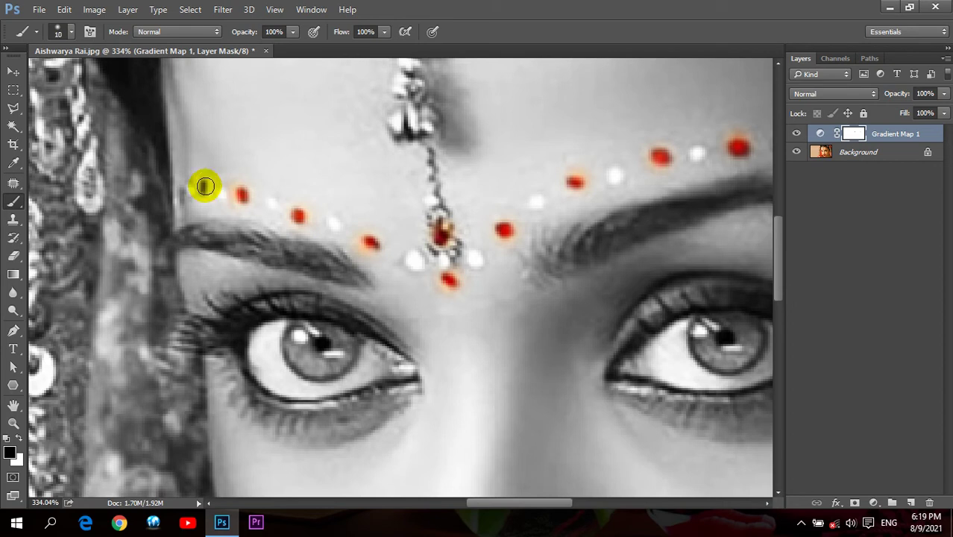
left_click(205, 188)
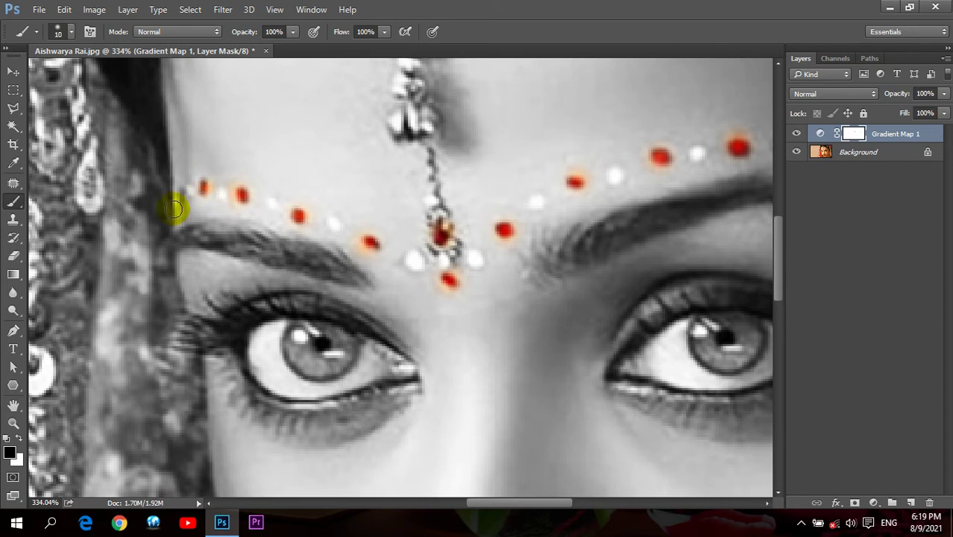
Restore colour to the beads along the forehead pendant chain
left_click_drag(431, 78, 508, 315)
left_click(455, 366)
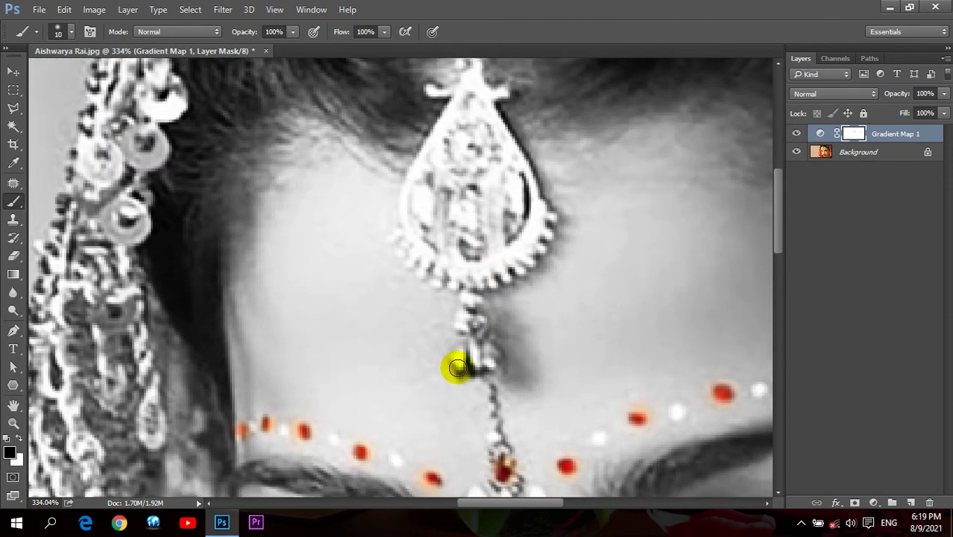
left_click_drag(455, 363, 463, 351)
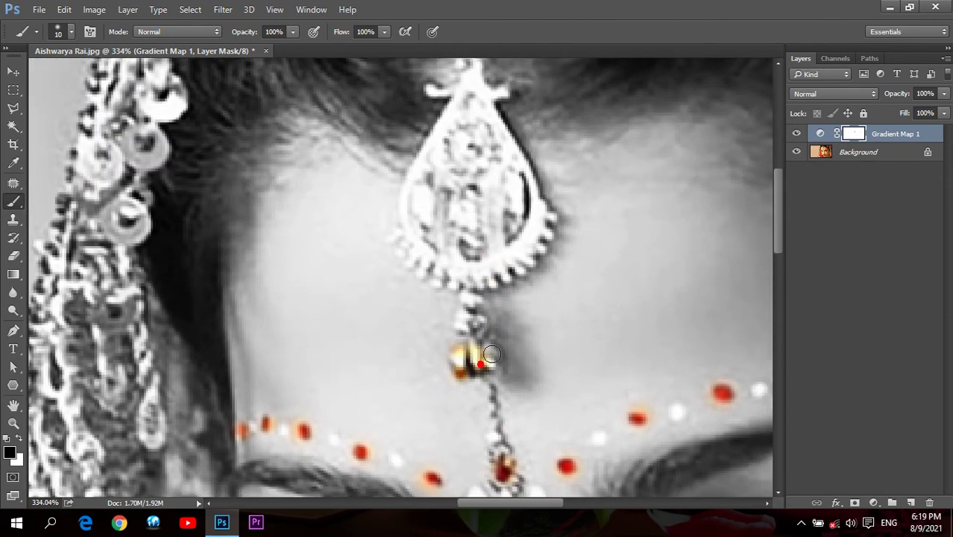
left_click_drag(483, 298, 475, 319)
left_click(473, 318)
Pan down to the face and reveal colour on the nose stud
left_click_drag(496, 228, 504, 227)
scroll(505, 226, "down", 5)
left_click_drag(568, 277, 515, 236)
left_click(502, 346)
Enlarge the brush slightly and reveal the nose stud's orange colour
key("bracketright")
left_click(588, 304)
scroll(549, 208, "down", 2)
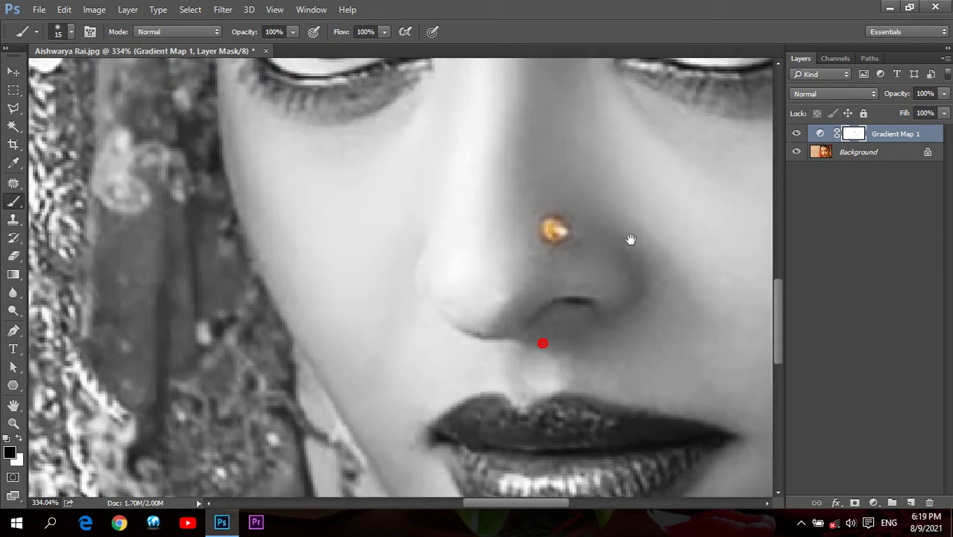
left_click_drag(549, 209, 477, 308)
scroll(348, 265, "up", 5)
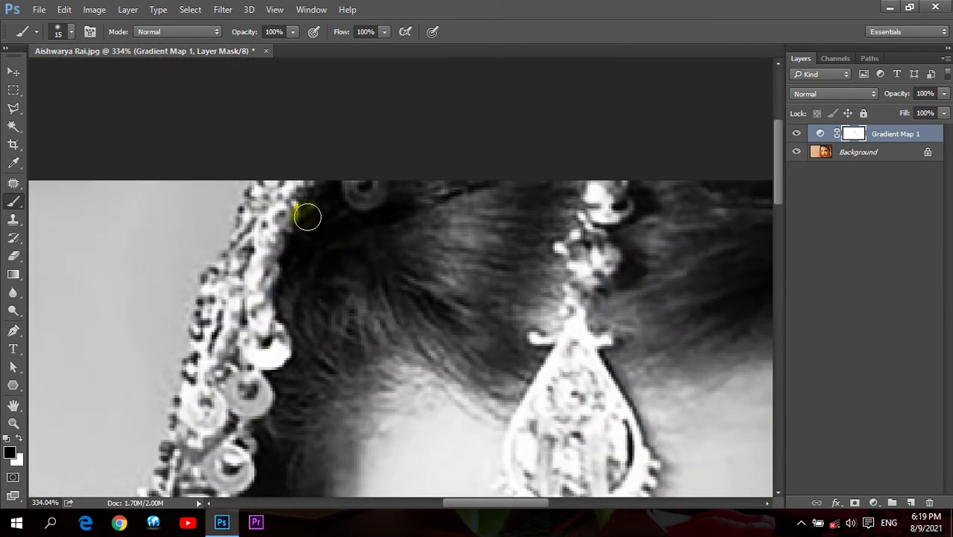
Enlarge the brush and restore colour to the hair jewellery discs and red strand beside the face
key("bracketright")
mouse_move(142, 283)
left_mouse_down()
mouse_move(264, 215)
mouse_move(272, 196)
mouse_move(230, 297)
mouse_move(202, 334)
mouse_move(241, 304)
mouse_move(246, 334)
mouse_move(254, 274)
mouse_move(248, 341)
mouse_move(277, 336)
mouse_move(260, 396)
mouse_move(221, 381)
mouse_move(215, 400)
mouse_move(194, 411)
mouse_move(189, 394)
mouse_move(178, 408)
mouse_move(183, 437)
mouse_move(212, 441)
mouse_move(217, 454)
left_mouse_up()
left_click_drag(188, 370, 189, 266)
mouse_move(196, 309)
left_mouse_down()
mouse_move(223, 339)
mouse_move(239, 337)
mouse_move(172, 358)
mouse_move(165, 341)
mouse_move(142, 409)
mouse_move(145, 446)
left_mouse_up()
mouse_move(186, 389)
left_mouse_down()
mouse_move(221, 379)
mouse_move(228, 354)
mouse_move(224, 388)
mouse_move(240, 348)
mouse_move(224, 365)
mouse_move(206, 279)
mouse_move(192, 271)
mouse_move(237, 145)
left_mouse_up()
mouse_move(250, 314)
left_mouse_down()
mouse_move(258, 270)
mouse_move(266, 272)
mouse_move(219, 329)
mouse_move(251, 358)
mouse_move(258, 247)
mouse_move(212, 240)
mouse_move(208, 287)
mouse_move(193, 216)
mouse_move(179, 326)
mouse_move(202, 329)
mouse_move(226, 311)
mouse_move(237, 272)
mouse_move(252, 278)
mouse_move(249, 253)
mouse_move(260, 243)
mouse_move(273, 273)
mouse_move(305, 249)
mouse_move(309, 212)
mouse_move(366, 292)
left_mouse_up()
left_click(270, 331)
mouse_move(265, 197)
left_mouse_down()
mouse_move(260, 188)
mouse_move(279, 219)
mouse_move(297, 166)
mouse_move(302, 216)
mouse_move(284, 149)
mouse_move(315, 225)
mouse_move(295, 178)
mouse_move(272, 206)
mouse_move(277, 224)
left_mouse_up()
Zoom out and restore colour to the grey hair jewellery beside the face
left_click(356, 311)
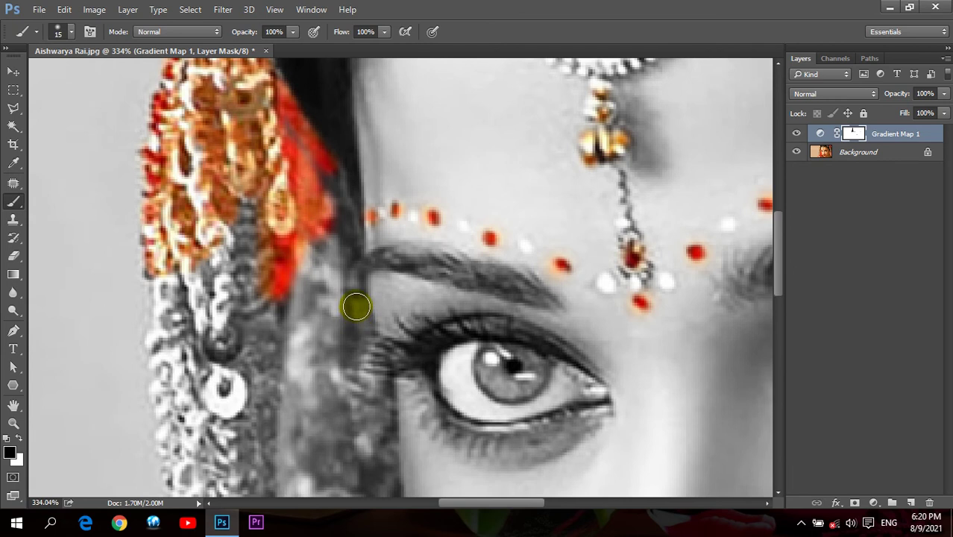
key("ctrl+minus")
key("ctrl+minus")
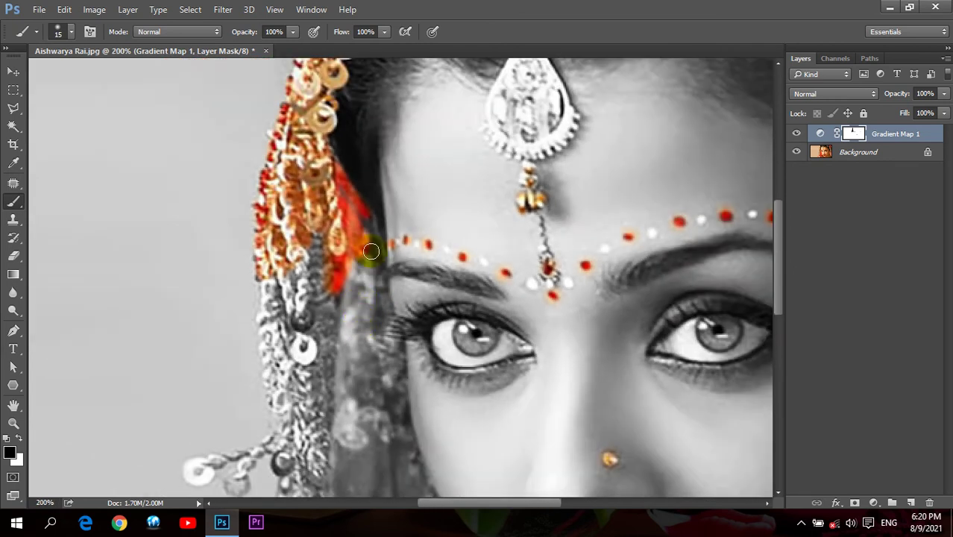
left_click_drag(327, 274, 331, 211)
left_click(331, 245)
mouse_move(322, 249)
left_mouse_down()
mouse_move(309, 283)
mouse_move(291, 165)
mouse_move(273, 235)
mouse_move(291, 246)
mouse_move(297, 282)
mouse_move(272, 308)
mouse_move(270, 276)
mouse_move(299, 339)
left_mouse_up()
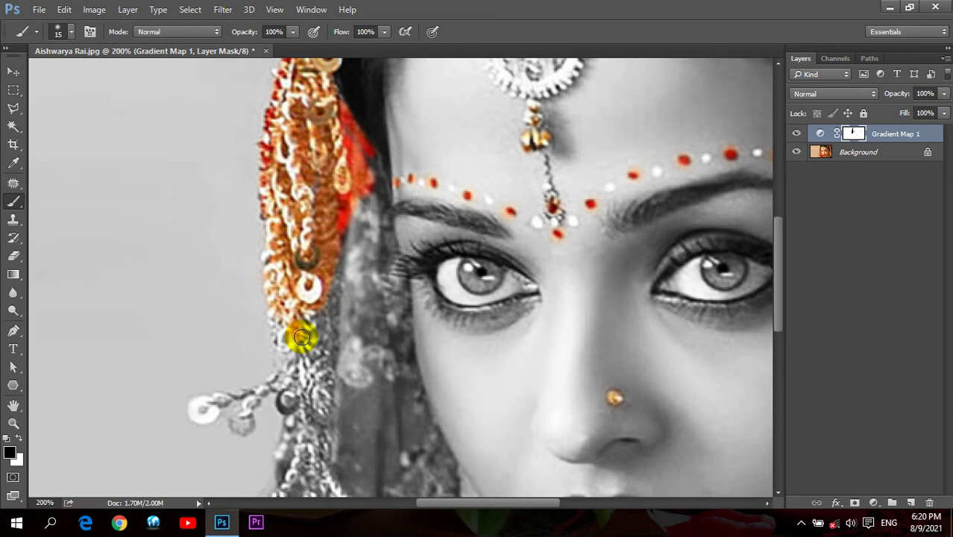
Paint red back along the hair strand with a 35 px brush, undoing the stray band
left_click_drag(549, 219, 561, 196)
left_click(375, 165)
left_click_drag(393, 162, 373, 338)
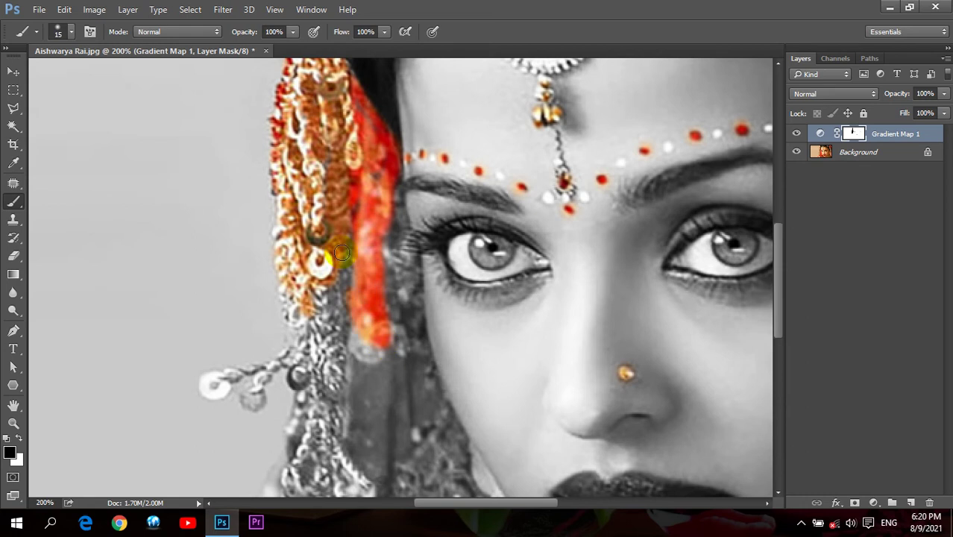
key("bracketright")
key("bracketright")
mouse_move(372, 256)
left_mouse_down()
mouse_move(341, 291)
mouse_move(309, 301)
left_mouse_up()
left_click(84, 248, "shift")
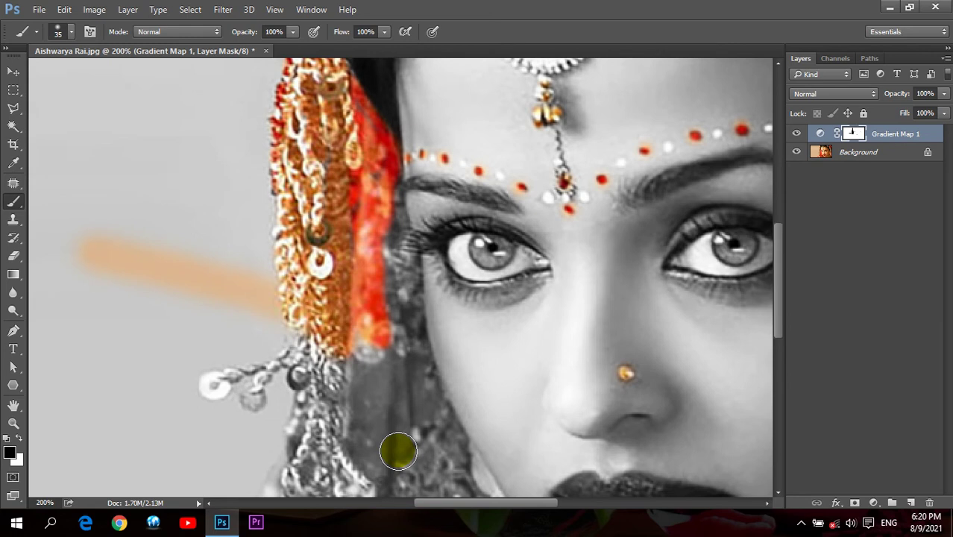
key("ctrl+z")
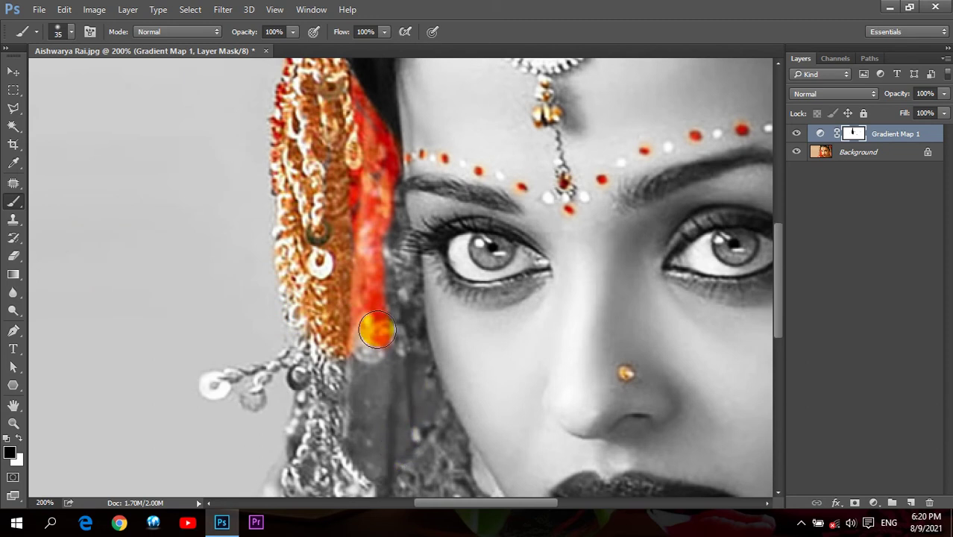
Finish colouring the red strand and scarf further down beside the face
scroll(388, 329, "down", 3)
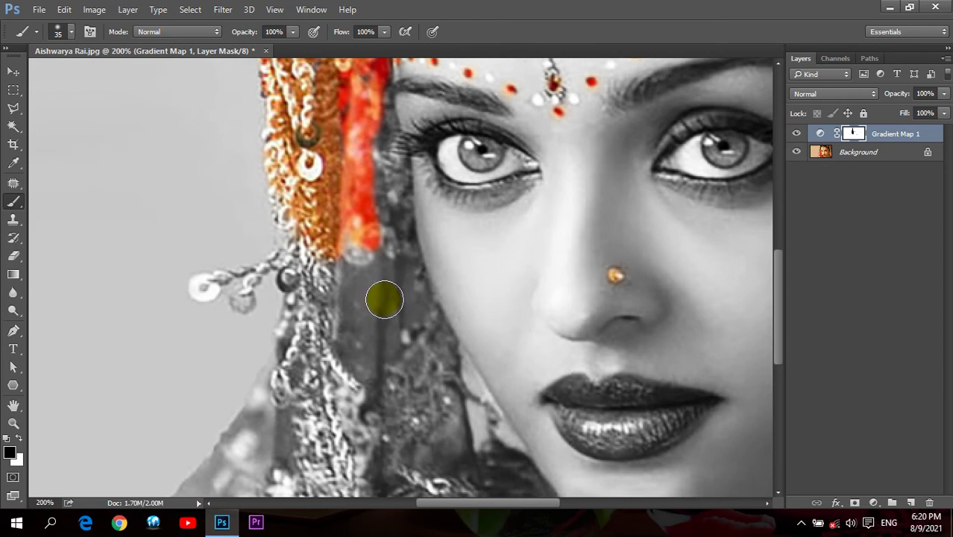
left_click_drag(387, 247, 329, 228)
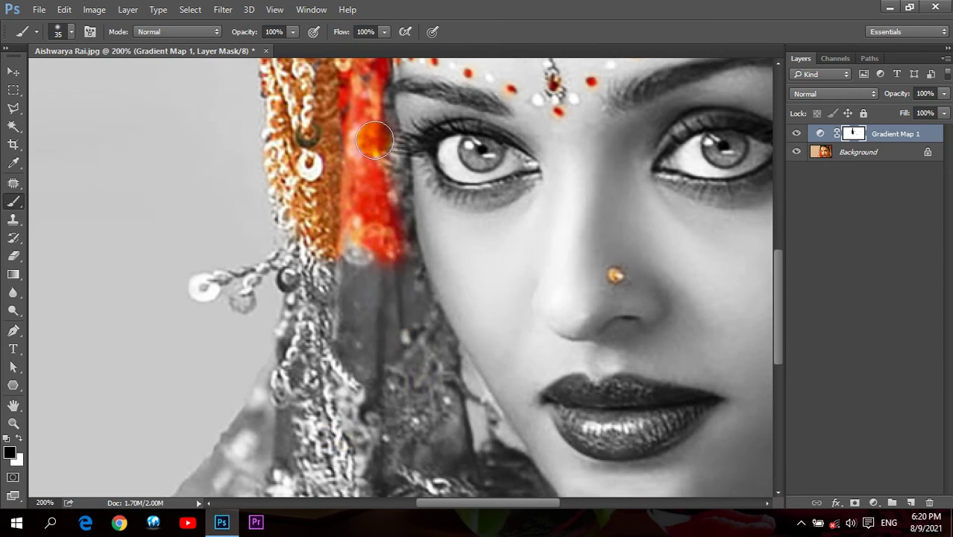
scroll(358, 238, "down", 3)
scroll(357, 238, "down", 2)
mouse_move(328, 313)
left_mouse_down()
mouse_move(314, 237)
mouse_move(185, 385)
mouse_move(220, 351)
mouse_move(174, 417)
mouse_move(276, 338)
mouse_move(250, 406)
left_mouse_up()
Reveal the red and gold scarf edge, using a slightly smaller brush
mouse_move(314, 358)
left_mouse_down()
mouse_move(357, 339)
mouse_move(416, 402)
mouse_move(430, 337)
mouse_move(374, 384)
mouse_move(378, 280)
mouse_move(380, 345)
mouse_move(450, 436)
mouse_move(422, 435)
mouse_move(419, 264)
mouse_move(379, 153)
mouse_move(404, 217)
mouse_move(417, 198)
mouse_move(379, 147)
mouse_move(382, 238)
left_mouse_up()
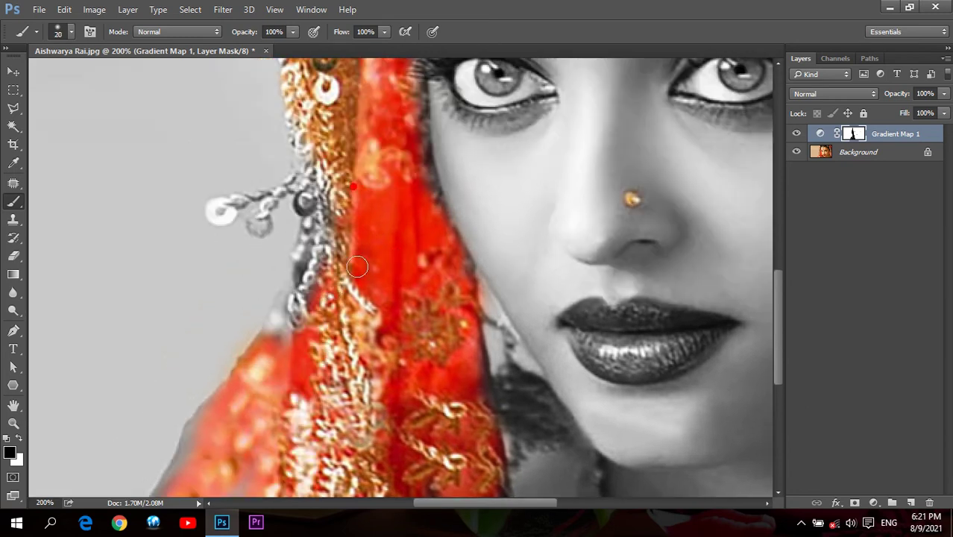
mouse_move(285, 336)
left_mouse_down()
mouse_move(317, 180)
mouse_move(221, 207)
mouse_move(321, 203)
left_mouse_up()
key("bracketleft")
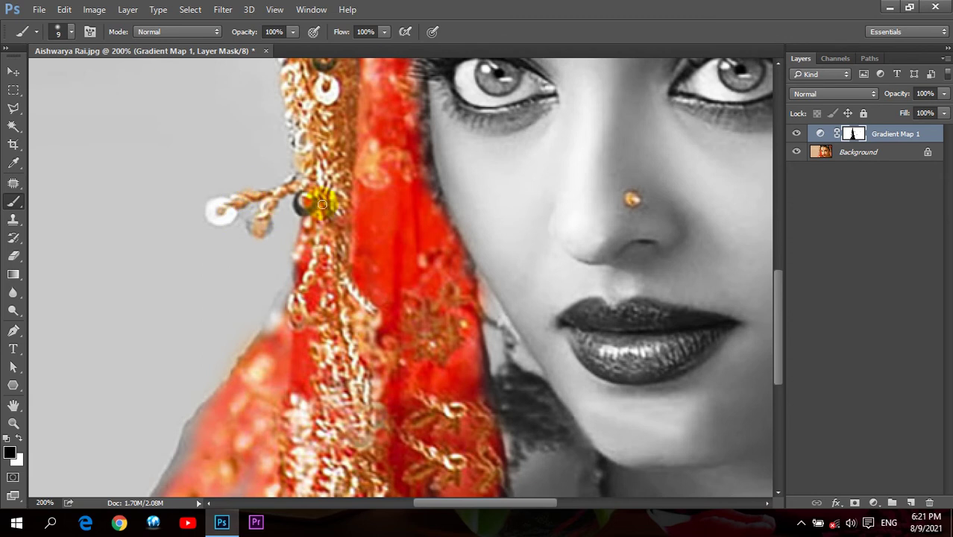
scroll(351, 380, "down", 3)
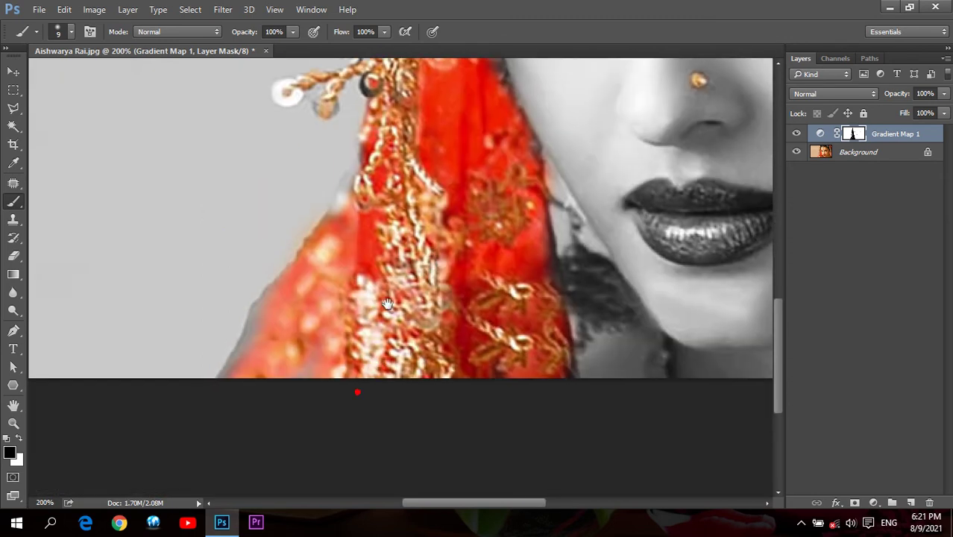
scroll(351, 329, "down", 2)
scroll(358, 261, "down", 2)
mouse_move(383, 244)
left_mouse_down()
mouse_move(357, 240)
mouse_move(340, 217)
mouse_move(304, 283)
mouse_move(509, 233)
left_mouse_up()
scroll(537, 283, "up", 3)
Restore the earring's gold colour near the jaw, undoing a spill onto the skin
mouse_move(560, 322)
left_mouse_down()
mouse_move(530, 306)
mouse_move(567, 325)
mouse_move(524, 283)
mouse_move(538, 339)
mouse_move(568, 353)
mouse_move(543, 373)
left_mouse_up()
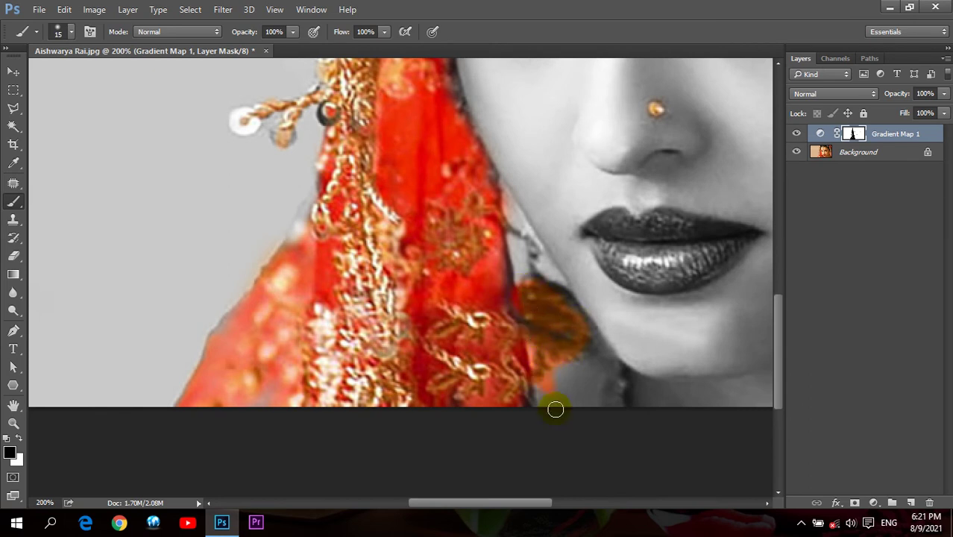
mouse_move(564, 424)
left_mouse_down()
mouse_move(579, 389)
mouse_move(602, 392)
mouse_move(615, 344)
mouse_move(586, 332)
left_mouse_up()
key("ctrl+z")
mouse_move(603, 375)
left_mouse_down()
mouse_move(586, 416)
mouse_move(560, 390)
mouse_move(541, 391)
left_mouse_up()
left_click_drag(611, 390, 618, 331)
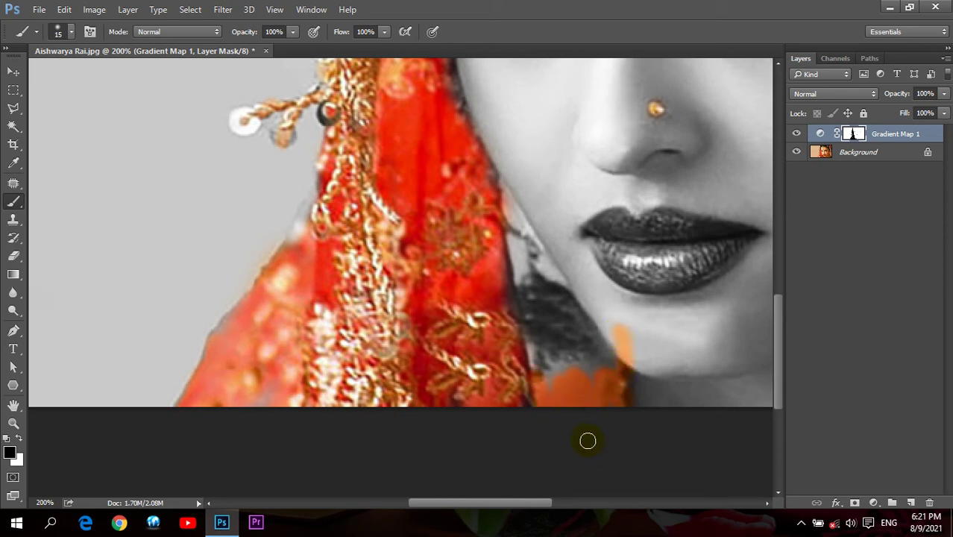
mouse_move(612, 358)
left_mouse_down()
mouse_move(606, 346)
mouse_move(606, 363)
mouse_move(569, 363)
mouse_move(567, 378)
mouse_move(644, 364)
left_mouse_up()
Swap to white and paint the orange jaw streak back to grey
left_click(19, 437)
left_click(660, 346)
mouse_move(624, 326)
left_mouse_down()
mouse_move(626, 348)
mouse_move(720, 390)
left_mouse_up()
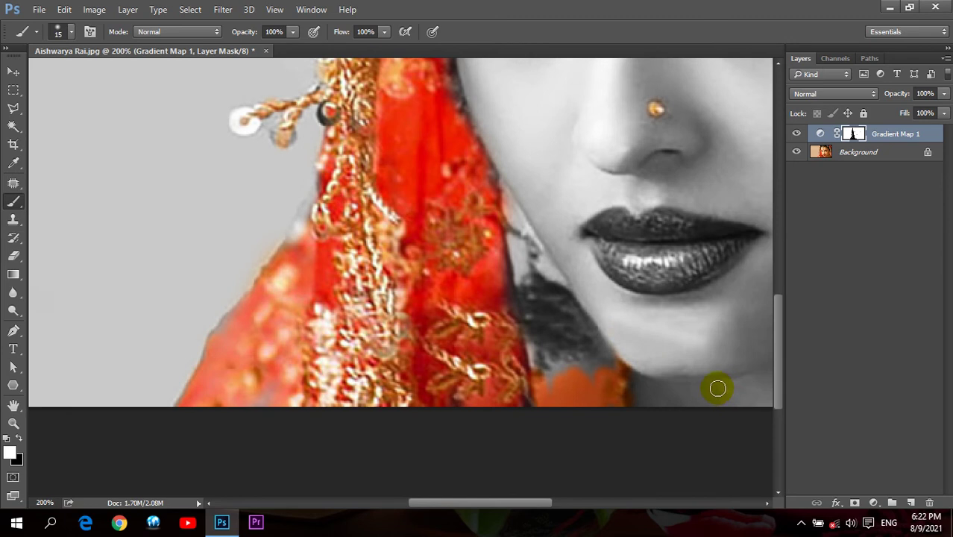
left_click_drag(712, 379, 646, 356)
On the Gradient Map mask, paint black to restore veil colour around the earring and neck
left_click(855, 136)
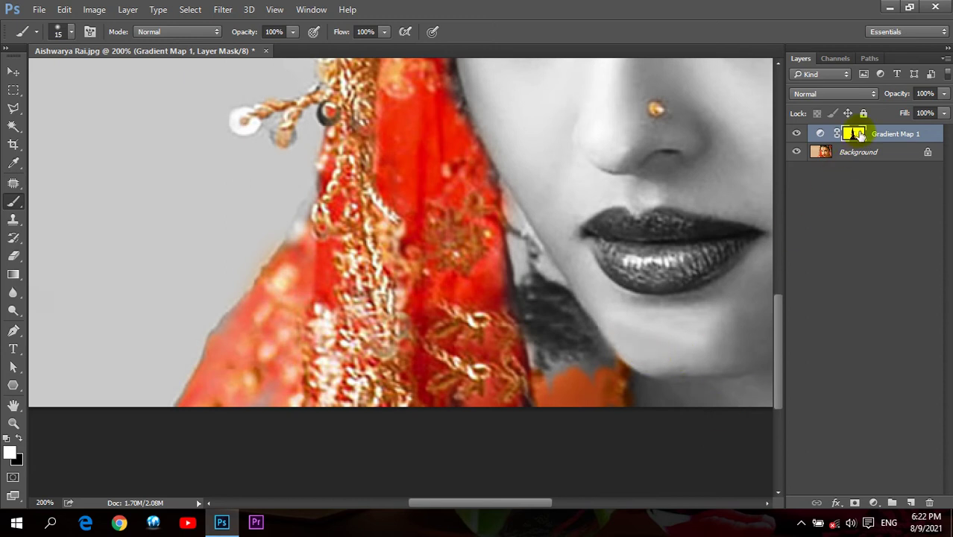
left_click(16, 443)
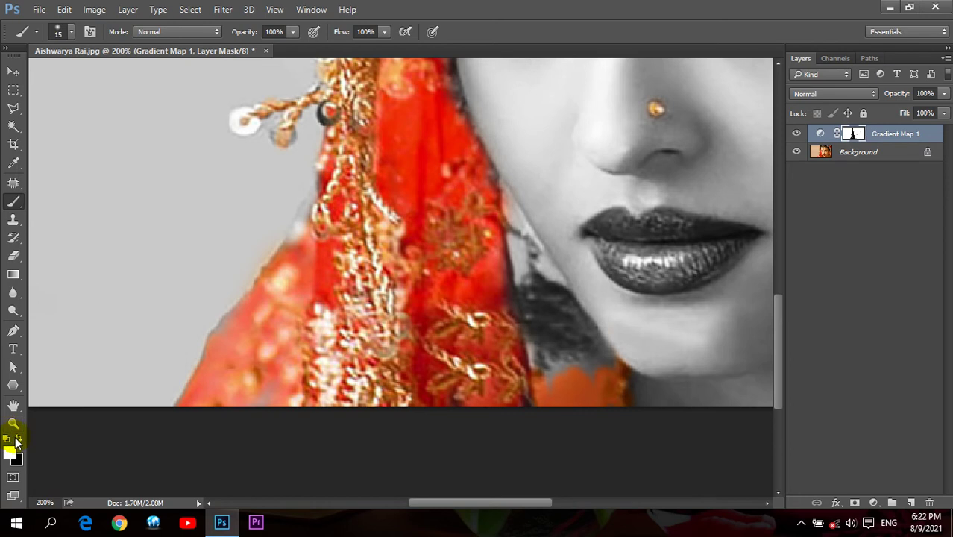
mouse_move(619, 340)
left_mouse_down()
mouse_move(579, 357)
mouse_move(542, 343)
left_mouse_up()
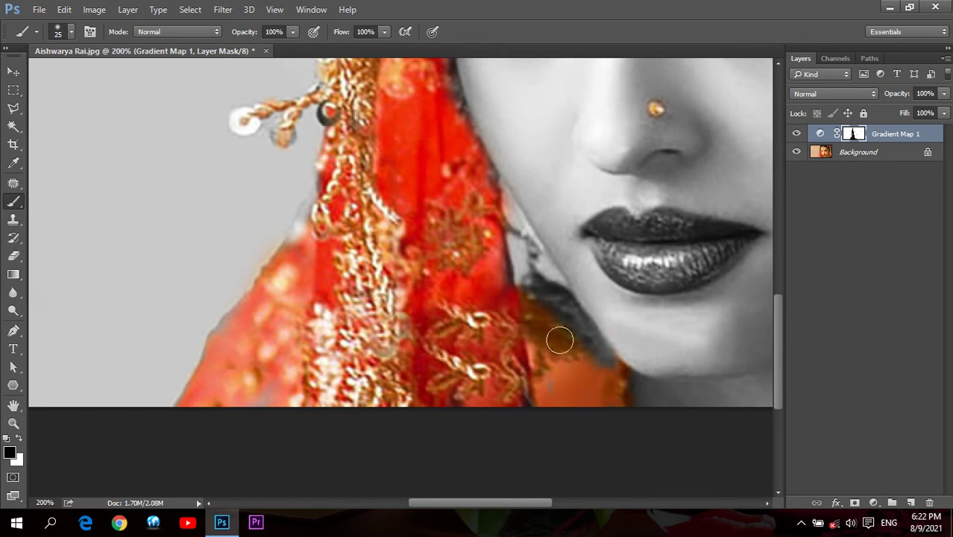
mouse_move(588, 370)
left_mouse_down()
mouse_move(568, 319)
mouse_move(521, 272)
mouse_move(480, 200)
mouse_move(549, 283)
mouse_move(507, 242)
mouse_move(410, 248)
mouse_move(313, 228)
mouse_move(333, 179)
mouse_move(300, 292)
left_mouse_up()
Fit the image on screen, then zoom back in on the lower face
left_click(13, 423)
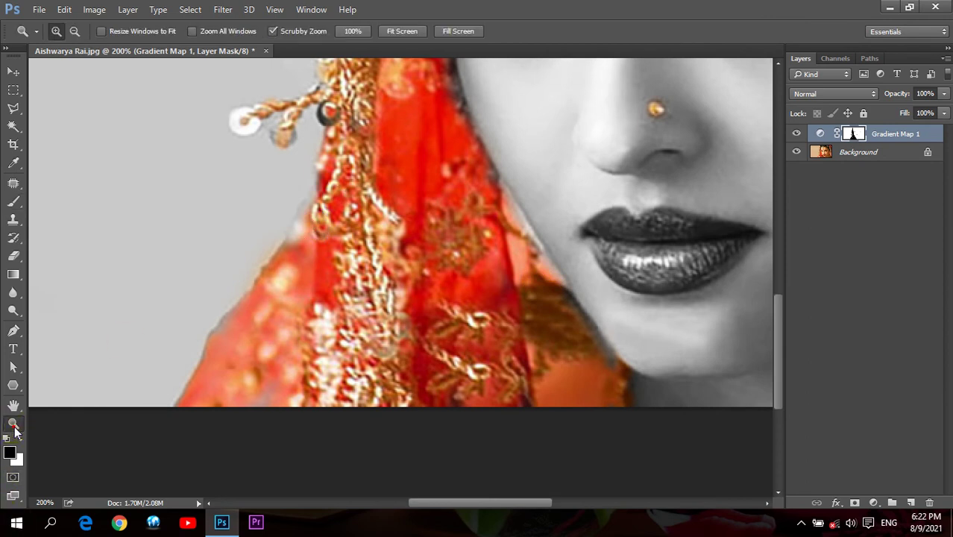
left_click(397, 37)
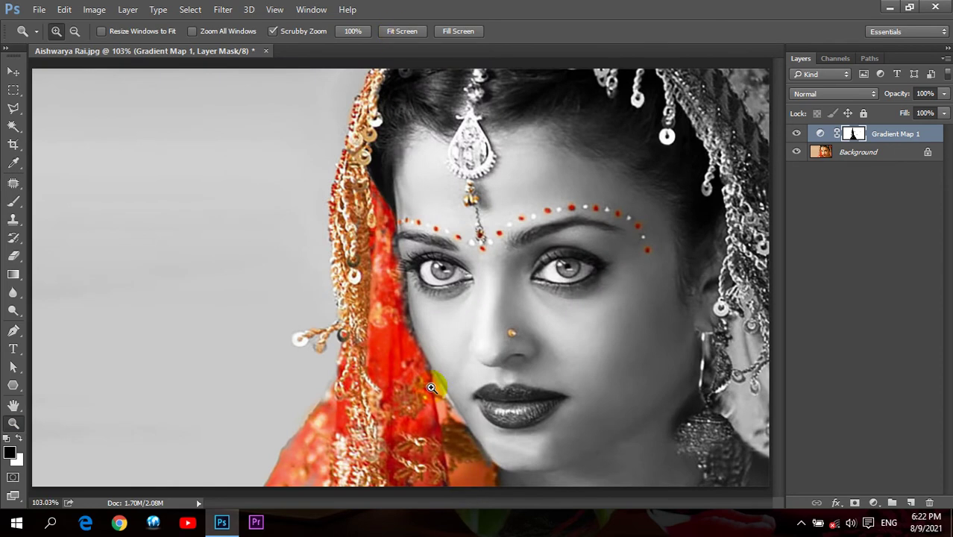
left_click(484, 468)
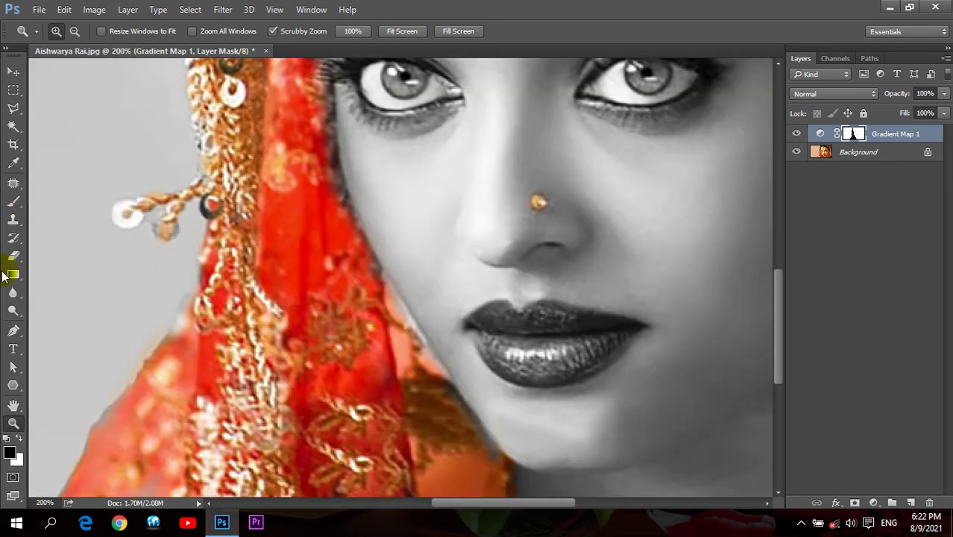
Return to the Brush, touch up the hanging ornament, and pan up to the grey forehead pendant
left_click(13, 202)
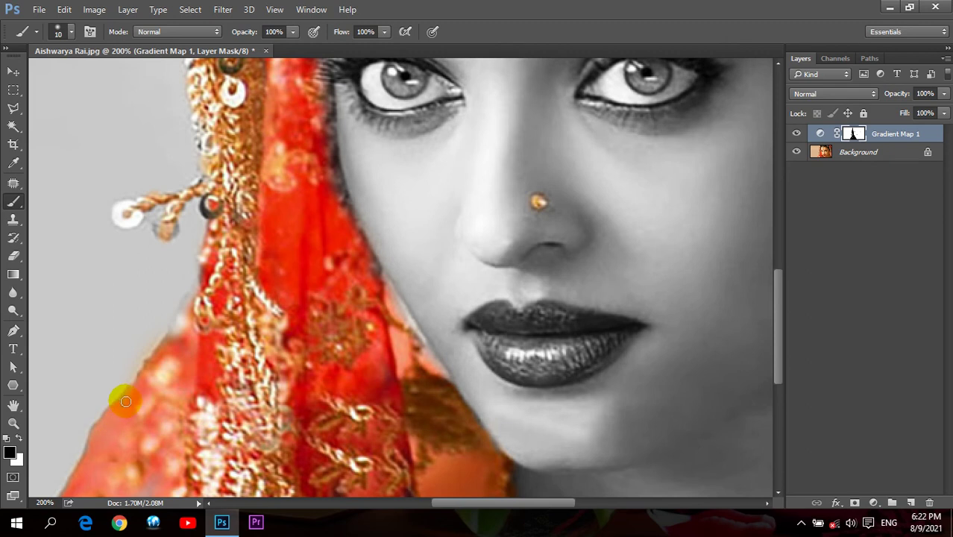
left_click_drag(276, 236, 280, 363)
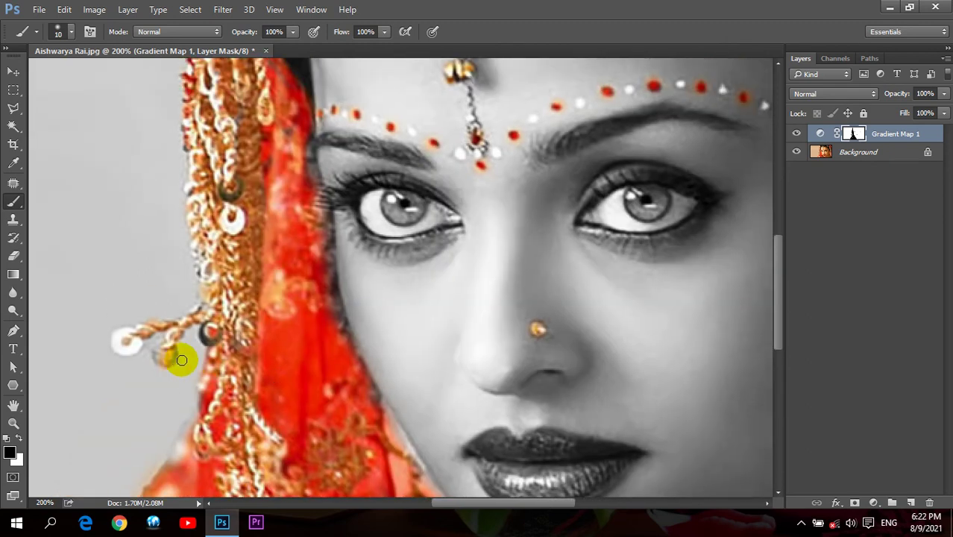
left_click(161, 352)
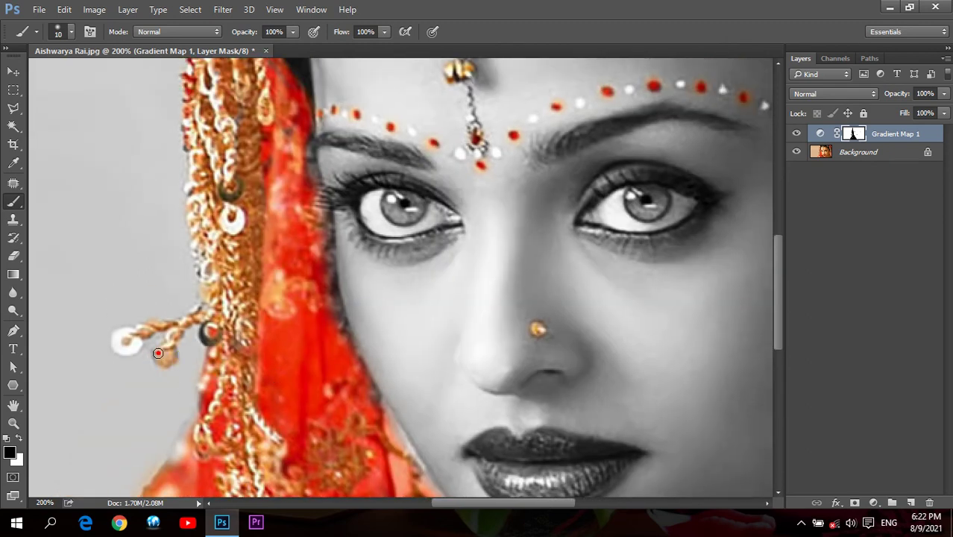
mouse_move(236, 126)
left_mouse_down()
mouse_move(254, 245)
mouse_move(274, 279)
left_mouse_up()
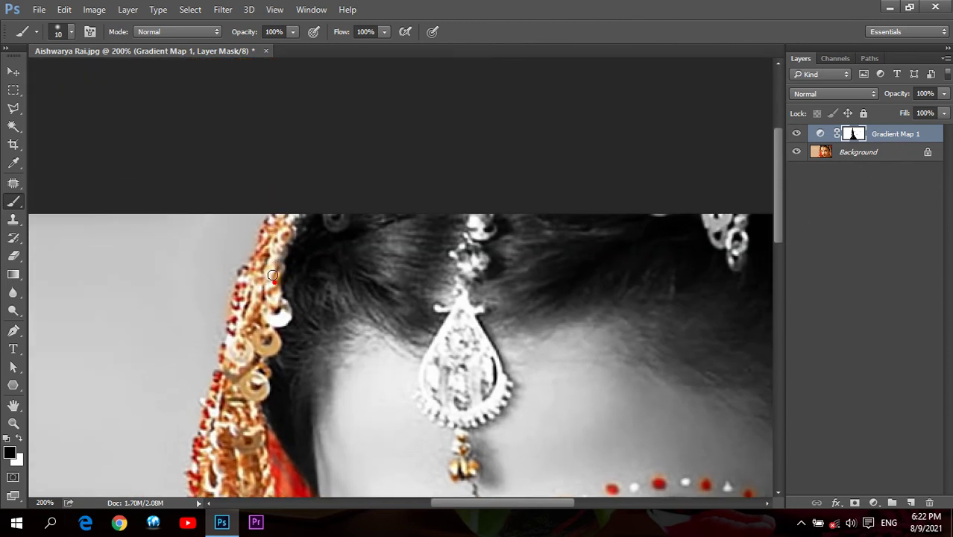
left_click(341, 213)
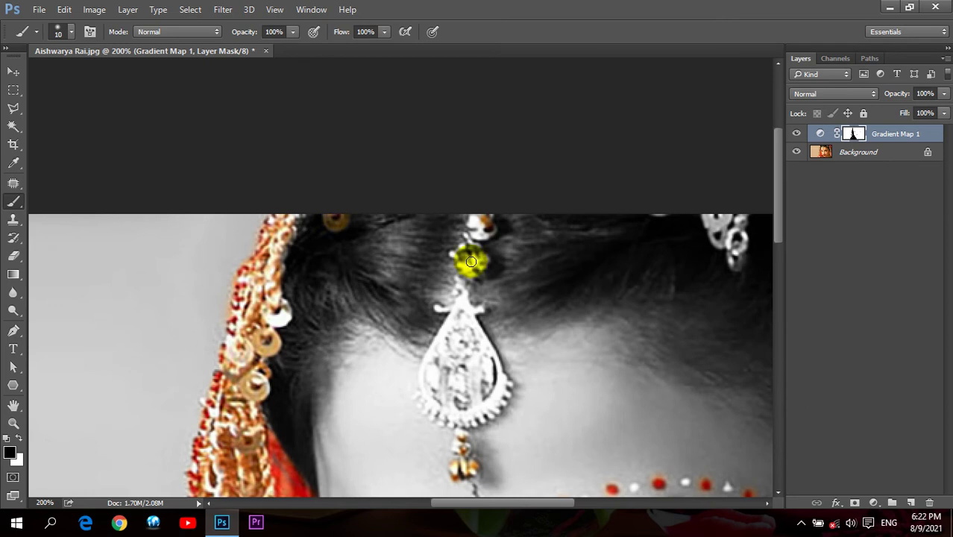
Toggle Gradient Map 1's visibility to compare colours and frame the forehead pendant
left_click(795, 133)
left_click(796, 134)
left_click(796, 134)
left_click(796, 133)
left_click(796, 134)
left_click(796, 133)
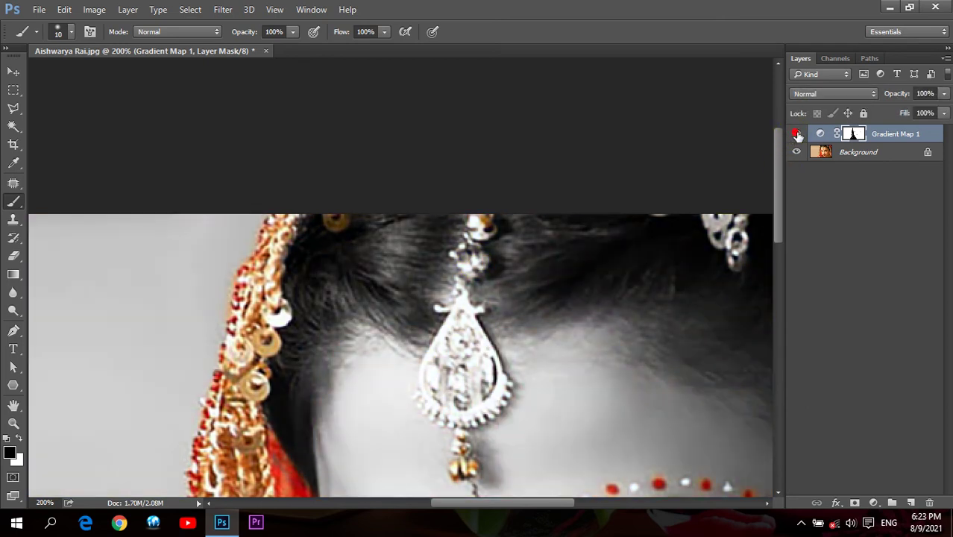
left_click(796, 133)
left_click(796, 133)
mouse_move(457, 315)
left_mouse_down()
mouse_move(448, 230)
mouse_move(437, 323)
mouse_move(436, 258)
mouse_move(445, 247)
mouse_move(485, 292)
mouse_move(447, 298)
mouse_move(443, 317)
left_mouse_up()
Paint the mask black along the pendant's right edge and the beads above it
left_click_drag(424, 328, 474, 257)
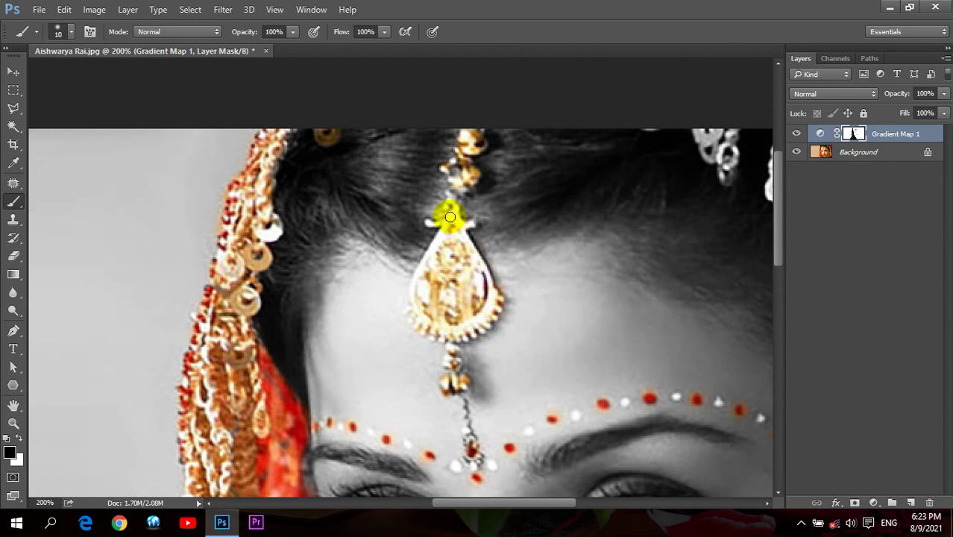
scroll(458, 253, "up", 3)
left_click(459, 238)
left_click(471, 248)
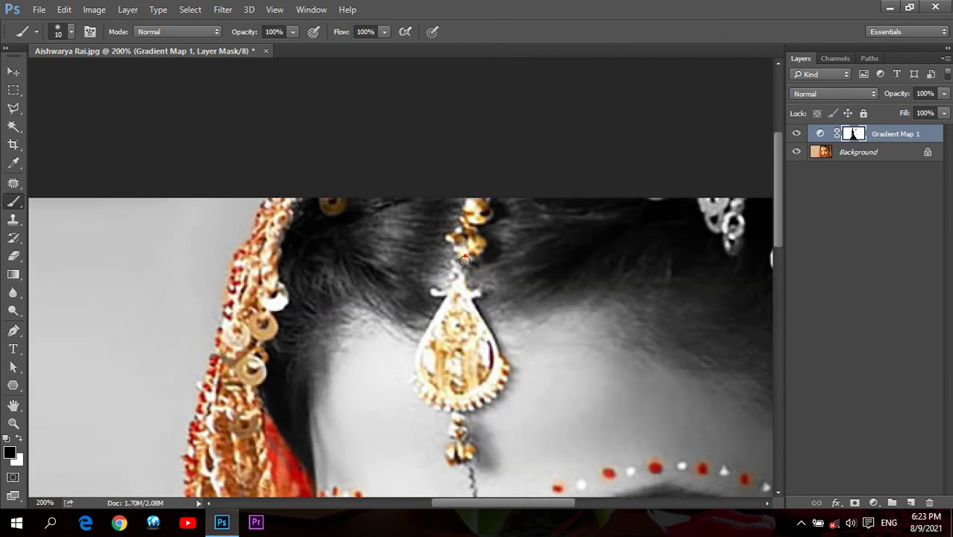
left_click(465, 299)
left_click(452, 273)
scroll(456, 299, "up", 2)
left_click(461, 330)
left_click(481, 266)
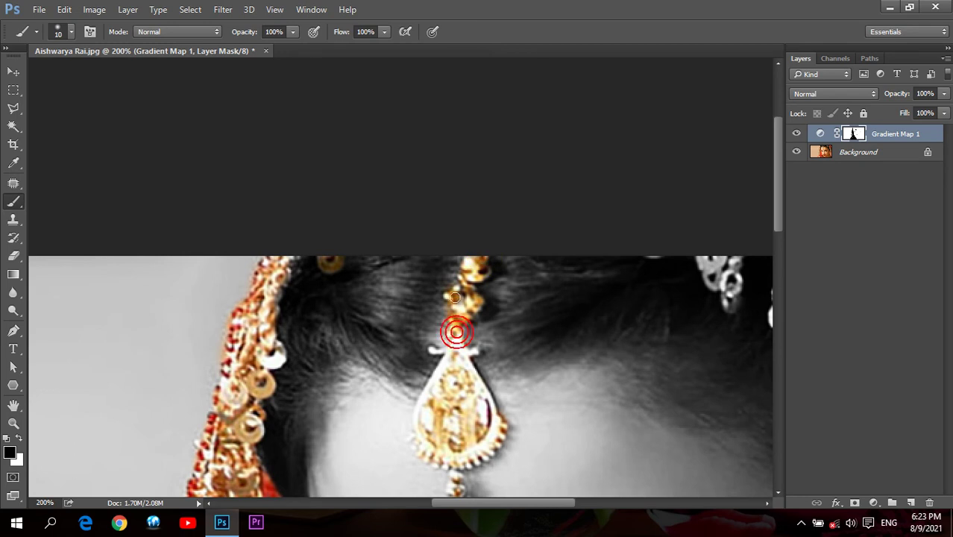
Restore gold at the pendant top and along its upper-right edge
scroll(520, 296, "down", 2)
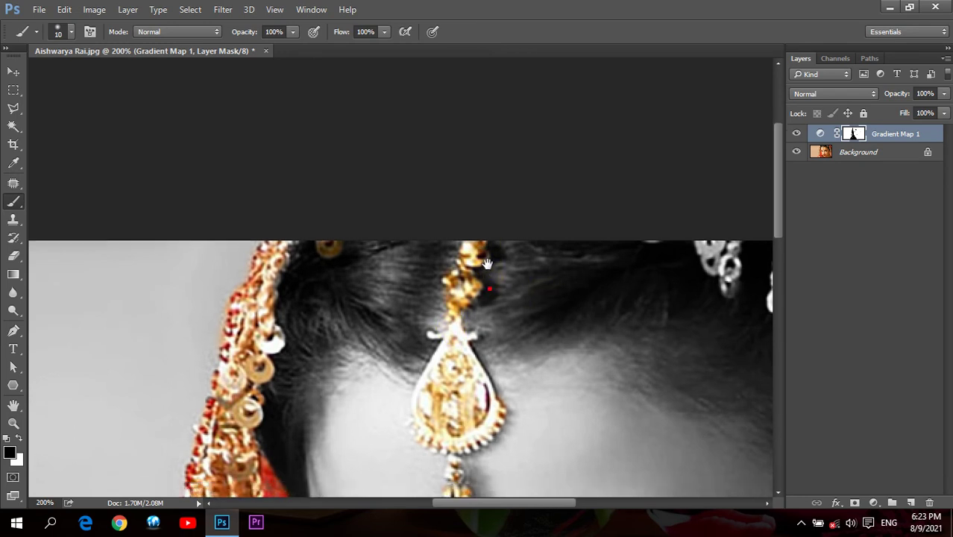
left_click(455, 303)
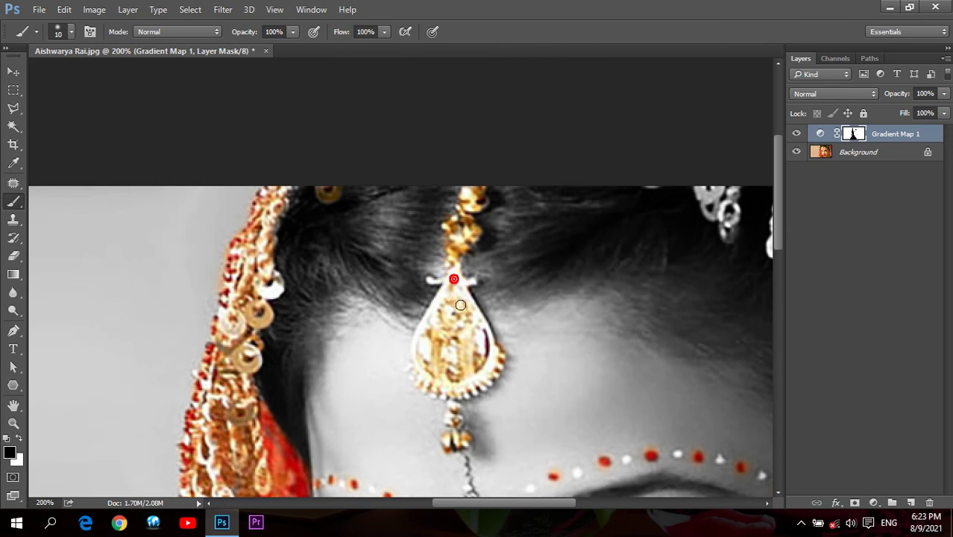
left_click(488, 343)
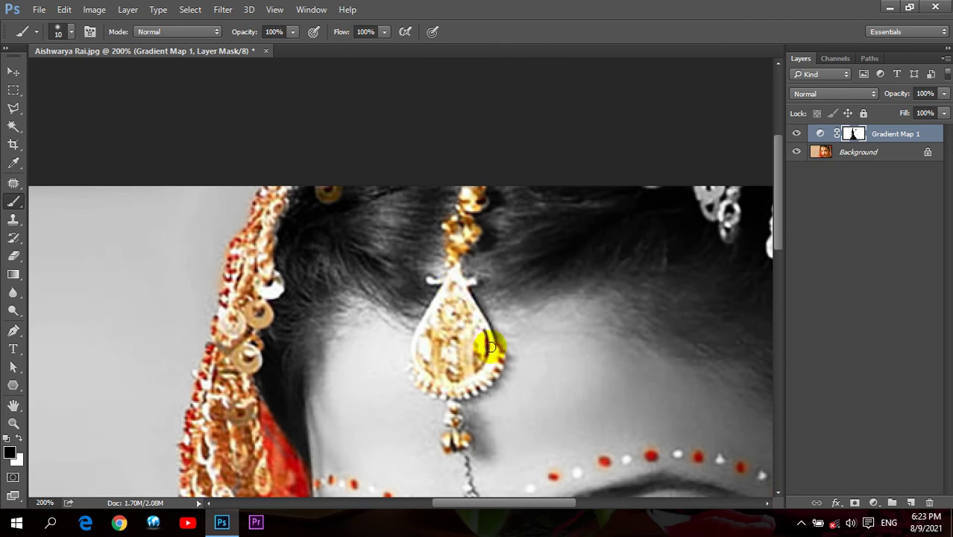
left_click(472, 328)
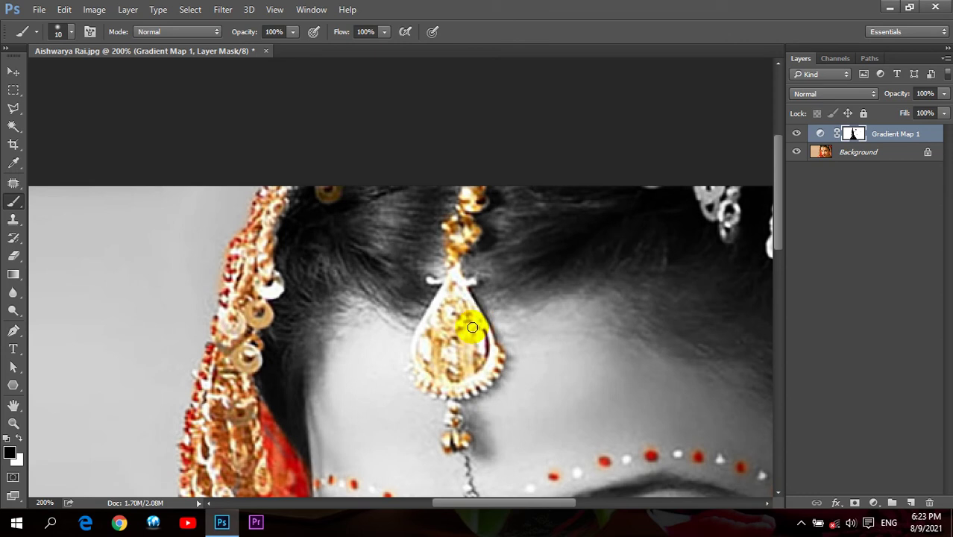
left_click_drag(472, 327, 493, 303)
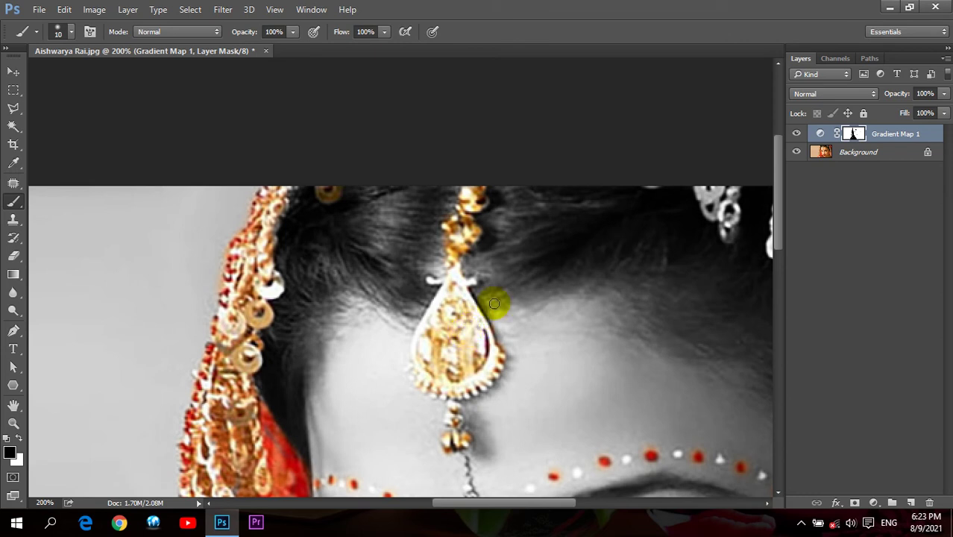
Re-check colours with Gradient Map 1 toggled off and on, and begin colouring the pendant chain
left_click_drag(494, 303, 636, 369)
left_click_drag(435, 333, 421, 277)
left_click(515, 447)
left_click(796, 134)
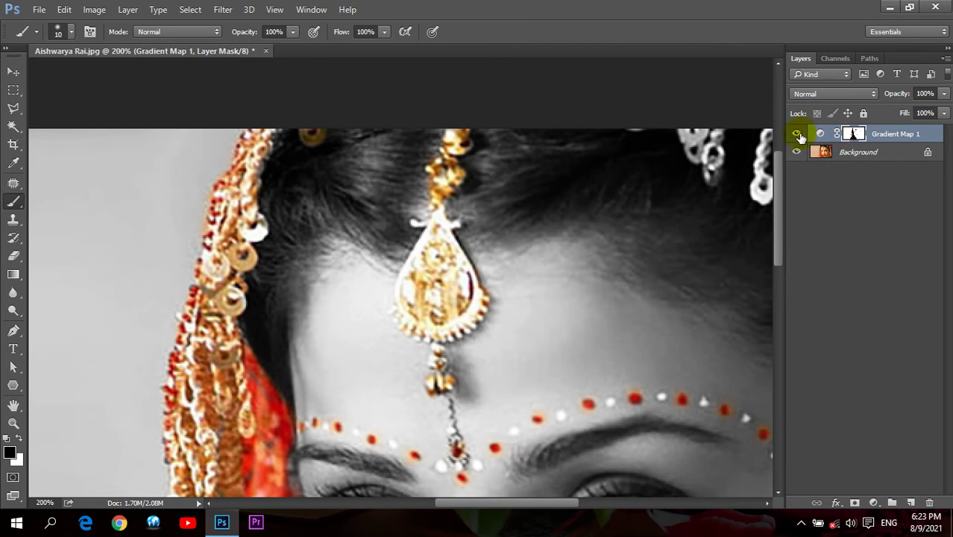
left_click(797, 134)
left_click(449, 409)
left_click_drag(447, 409, 450, 406)
Shrink the brush and restore colour down the chain below the pendant
key("bracketleft")
key("bracketleft")
key("bracketleft")
left_click(449, 409)
left_click(447, 409)
left_click(452, 423)
left_click(457, 437)
left_click(452, 438)
Touch up remaining colour on the chain and the pendant top
scroll(462, 447, "down", 2)
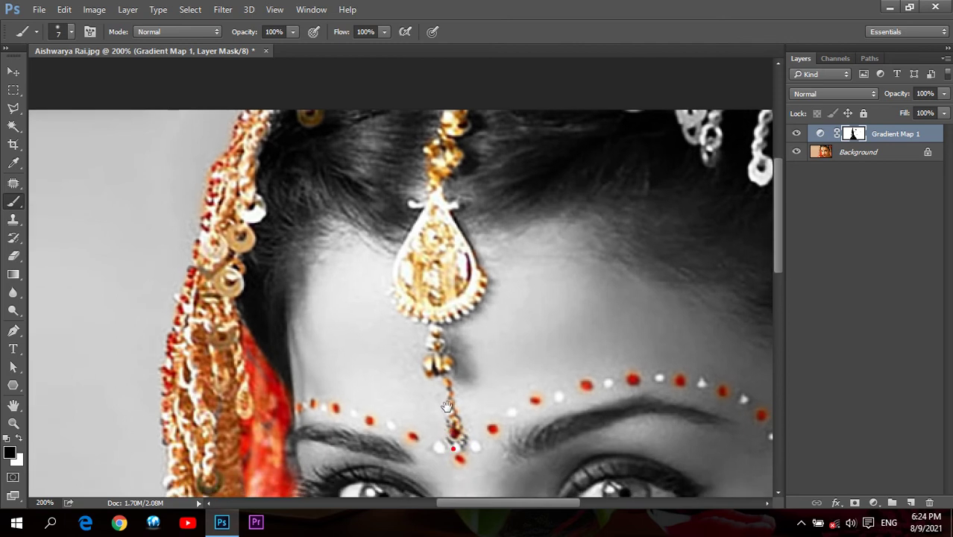
left_click(514, 393)
scroll(418, 247, "up", 2)
left_click(412, 156)
scroll(463, 298, "up", 3)
scroll(463, 299, "right", 4)
left_click(508, 242)
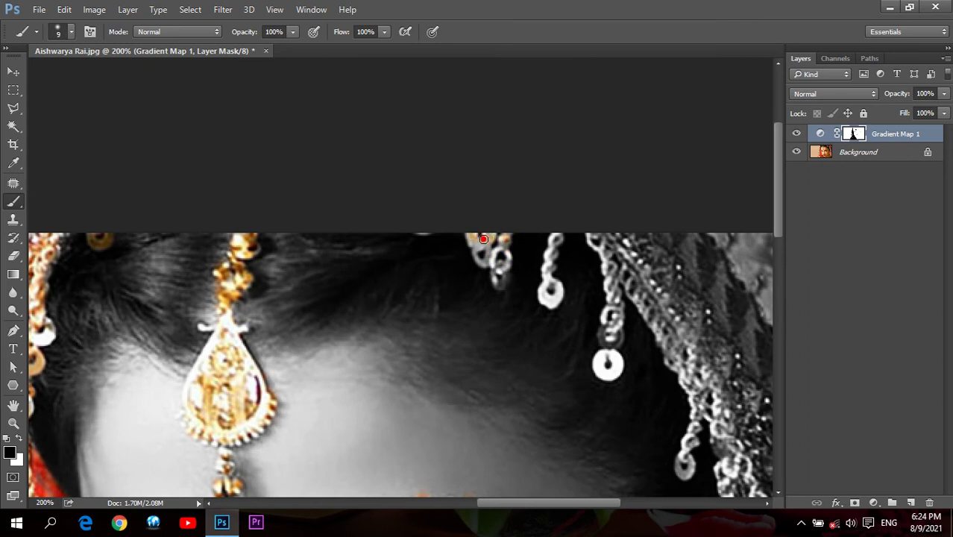
Restore gold on the hanging chain, lower pendant and white hanging disc
mouse_move(485, 260)
left_mouse_down()
mouse_move(477, 255)
mouse_move(490, 264)
left_mouse_up()
mouse_move(500, 265)
left_mouse_down()
mouse_move(499, 275)
mouse_move(511, 245)
mouse_move(555, 239)
left_mouse_up()
mouse_move(552, 284)
left_mouse_down()
mouse_move(558, 299)
mouse_move(550, 283)
left_mouse_up()
left_click_drag(596, 326, 551, 310)
left_click_drag(564, 347, 565, 345)
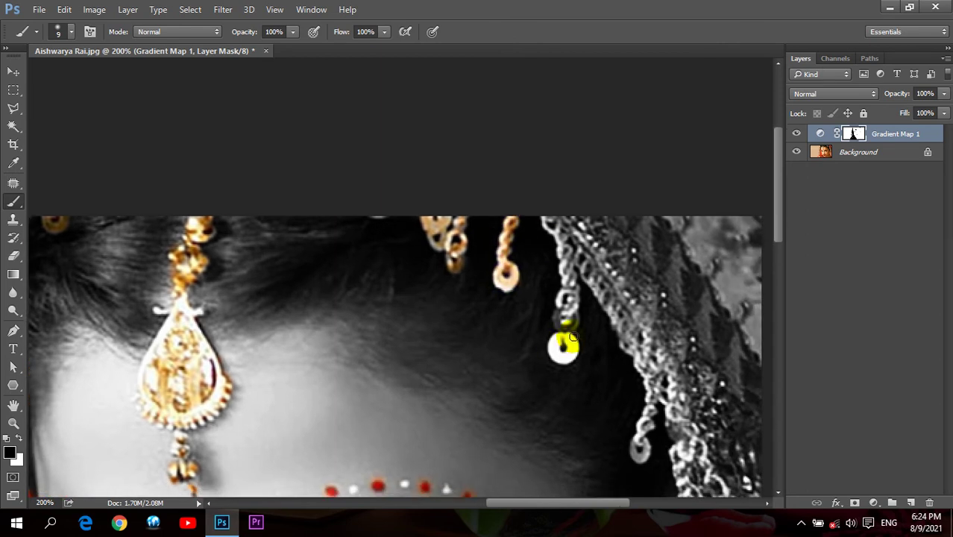
left_click(563, 354)
left_click(567, 309)
mouse_move(565, 291)
left_mouse_down()
mouse_move(540, 215)
mouse_move(585, 224)
left_mouse_up()
Enlarge the brush and bring back the red veil and its chain at the right edge
key("bracketright")
key("bracketright")
key("bracketright")
left_click_drag(498, 339, 360, 260)
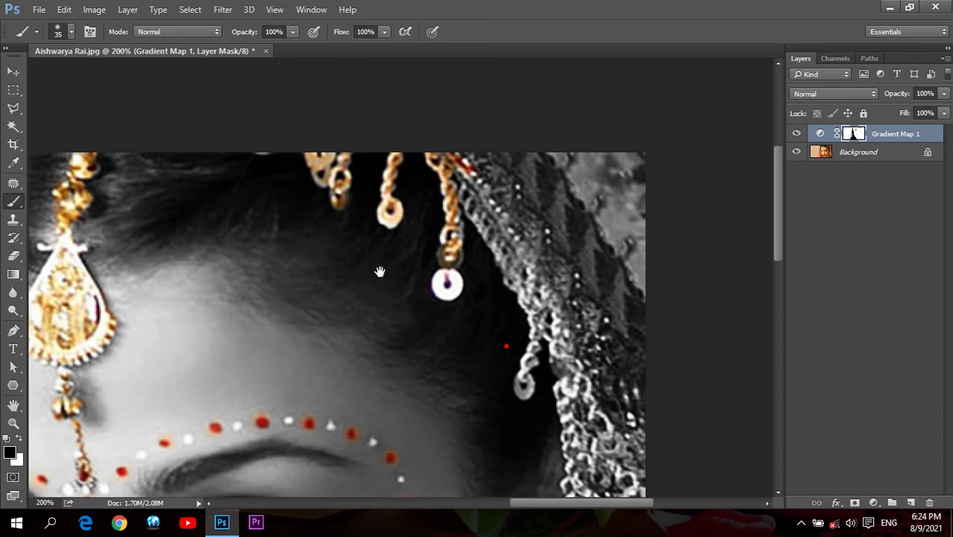
mouse_move(526, 276)
left_mouse_down()
mouse_move(519, 196)
mouse_move(611, 142)
left_mouse_up()
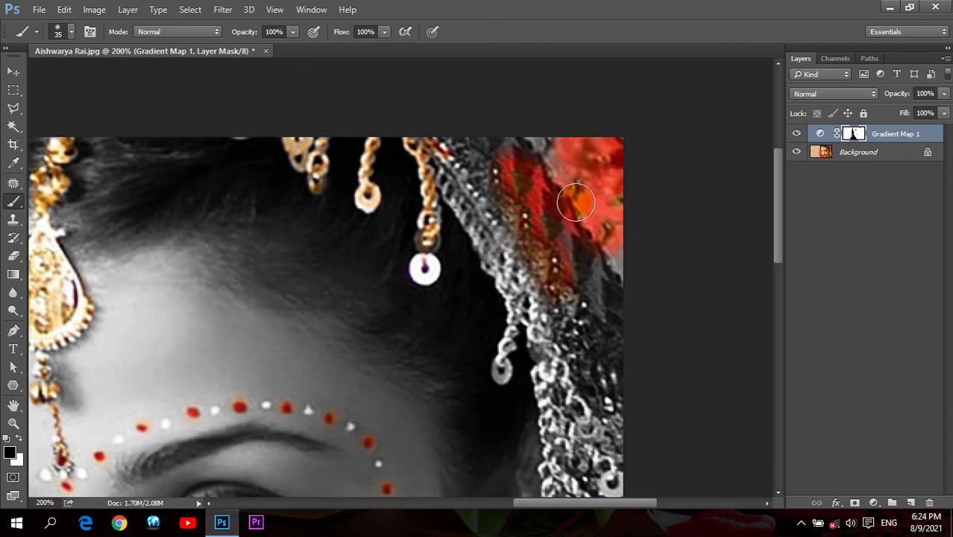
mouse_move(511, 194)
left_mouse_down()
mouse_move(613, 243)
mouse_move(610, 388)
left_mouse_up()
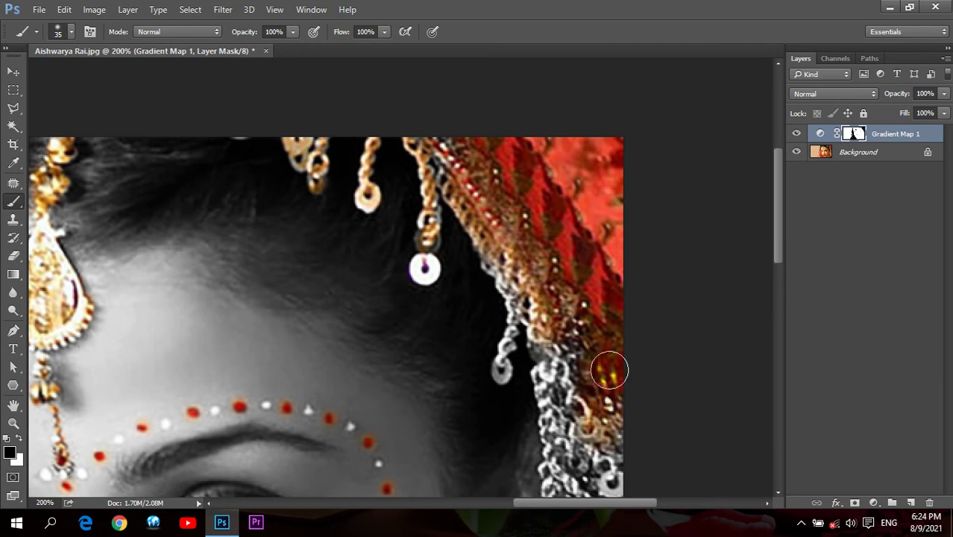
scroll(582, 358, "down", 3)
left_click_drag(567, 224, 598, 343)
scroll(605, 373, "down", 2)
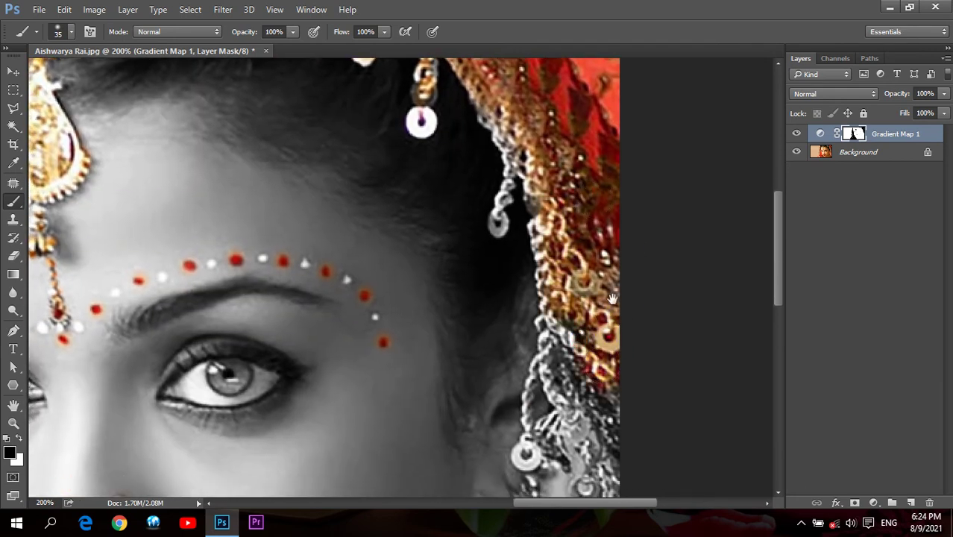
Shrink the brush to colour the headpiece chain, then enlarge it for the lower chain
key("bracketleft")
key("bracketleft")
key("bracketleft")
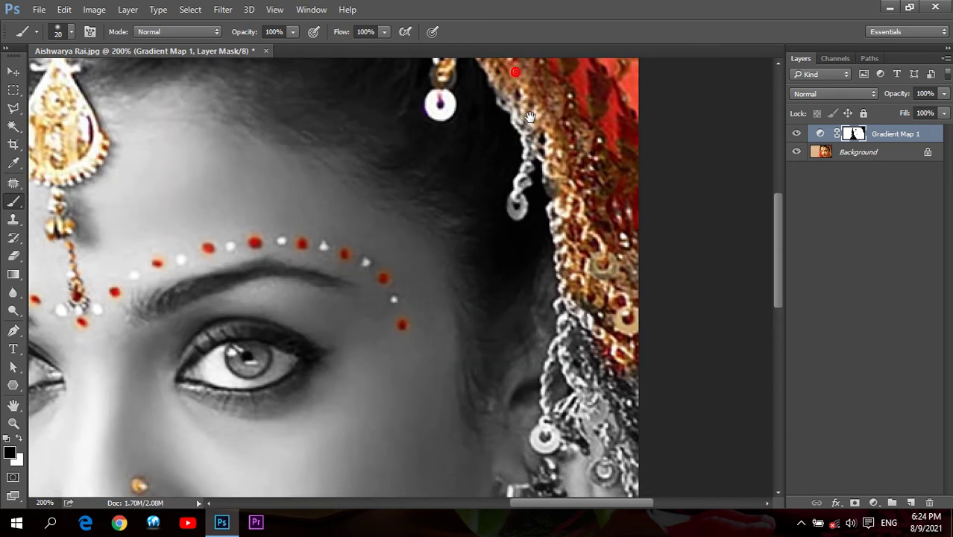
scroll(541, 119, "up", 1)
left_click(535, 132)
key("bracketleft")
mouse_move(534, 134)
left_mouse_down()
mouse_move(512, 202)
mouse_move(528, 138)
mouse_move(504, 104)
left_mouse_up()
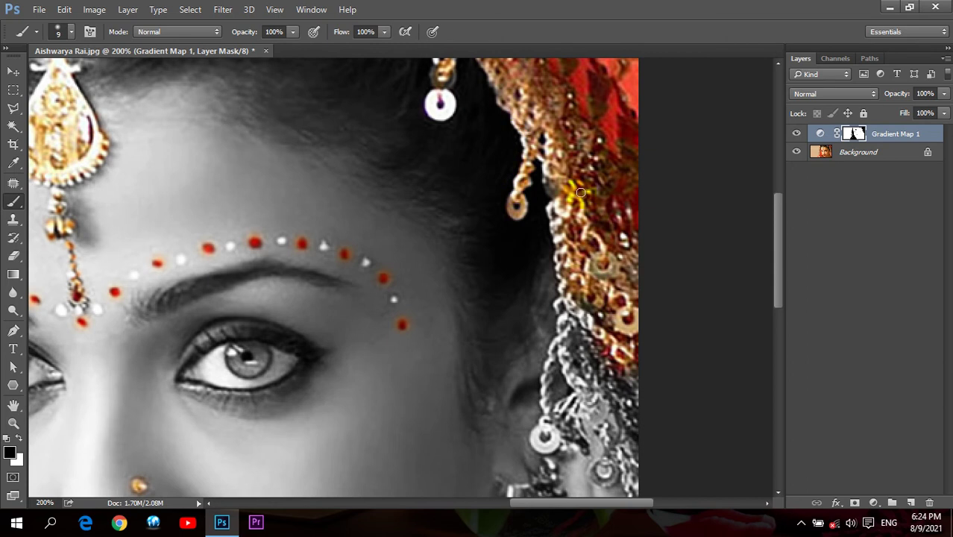
scroll(580, 192, "down", 2)
key("bracketright")
key("bracketright")
key("bracketright")
scroll(569, 321, "down", 2)
mouse_move(557, 324)
left_mouse_down()
mouse_move(570, 248)
mouse_move(560, 250)
mouse_move(528, 208)
mouse_move(541, 377)
mouse_move(527, 341)
mouse_move(521, 168)
mouse_move(505, 293)
mouse_move(485, 276)
mouse_move(511, 195)
mouse_move(523, 293)
left_mouse_up()
scroll(545, 295, "down", 4)
Shrink the brush and colour the chain, the veil beside the earring, and the hoop bottom
key("bracketleft")
key("bracketleft")
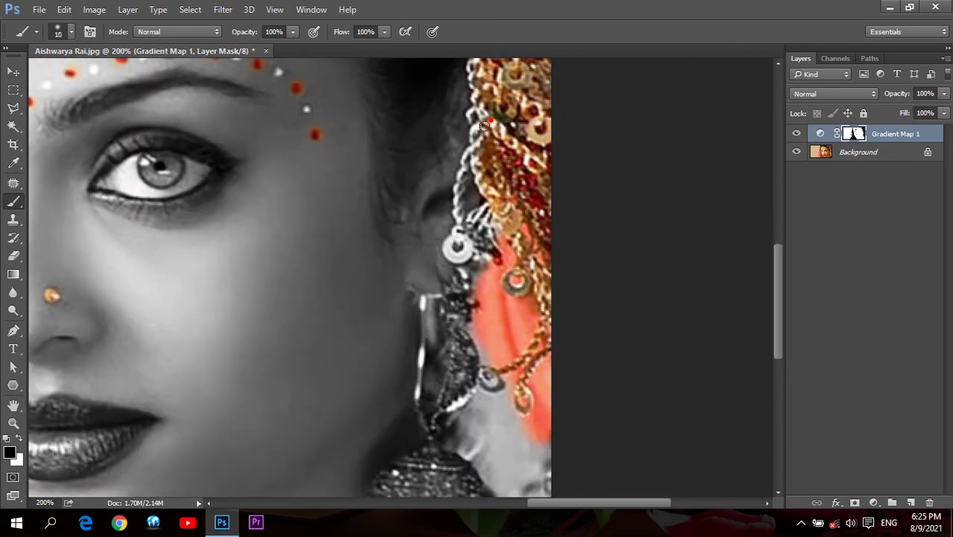
mouse_move(484, 125)
left_mouse_down()
mouse_move(462, 162)
mouse_move(469, 177)
mouse_move(484, 153)
mouse_move(472, 140)
mouse_move(477, 127)
mouse_move(454, 243)
mouse_move(478, 219)
mouse_move(480, 249)
mouse_move(494, 220)
mouse_move(522, 266)
mouse_move(514, 314)
left_mouse_up()
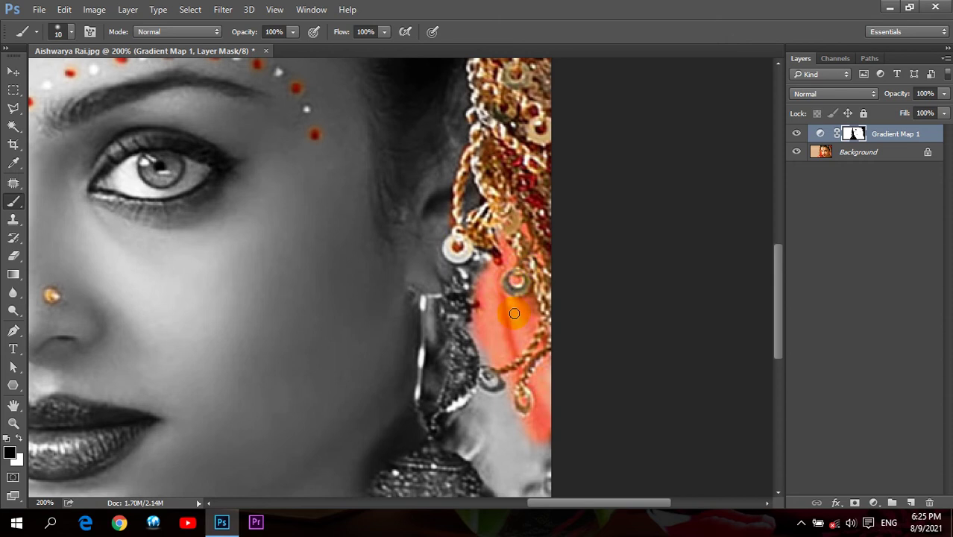
scroll(492, 329, "down", 5)
mouse_move(478, 217)
left_mouse_down()
mouse_move(473, 199)
mouse_move(470, 227)
mouse_move(485, 273)
mouse_move(476, 270)
mouse_move(465, 306)
mouse_move(484, 293)
mouse_move(451, 330)
left_mouse_up()
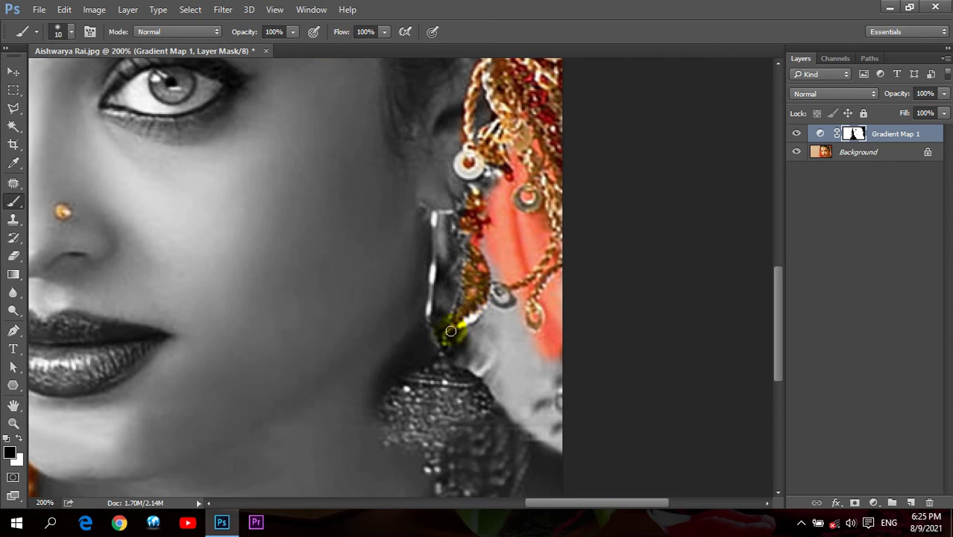
scroll(438, 359, "down", 5)
mouse_move(450, 252)
left_mouse_down()
mouse_move(436, 329)
mouse_move(434, 309)
left_mouse_up()
left_click(795, 133)
left_click(796, 132)
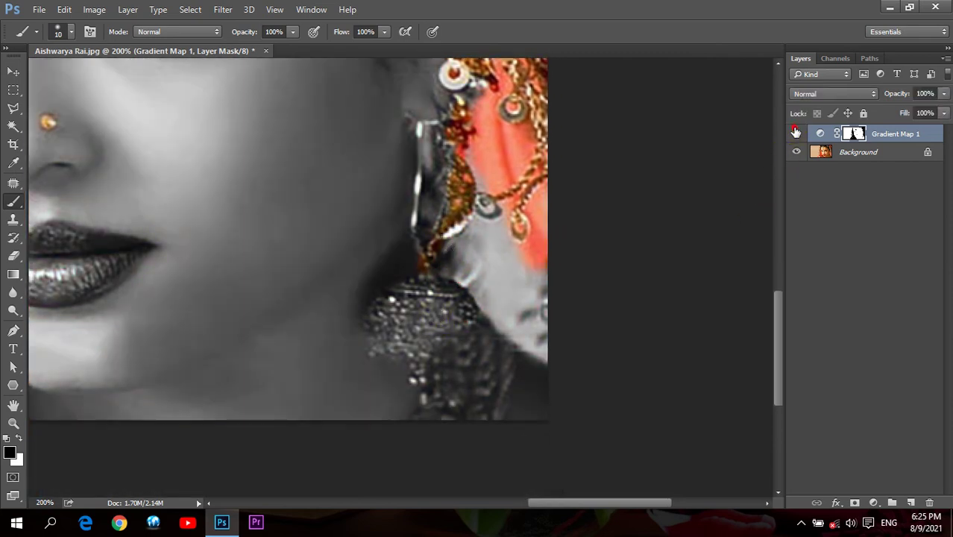
Enlarge the brush to restore the red cloth edge, the earring's gold and its chain loop
key("bracketright")
key("bracketright")
mouse_move(534, 377)
left_mouse_down()
mouse_move(549, 340)
mouse_move(511, 400)
mouse_move(536, 390)
left_mouse_up()
mouse_move(547, 217)
left_mouse_down()
mouse_move(511, 272)
mouse_move(522, 319)
left_mouse_up()
mouse_move(436, 402)
left_mouse_down()
mouse_move(474, 409)
mouse_move(464, 324)
mouse_move(404, 298)
mouse_move(431, 293)
mouse_move(442, 304)
mouse_move(389, 340)
mouse_move(422, 346)
left_mouse_up()
key("bracketleft")
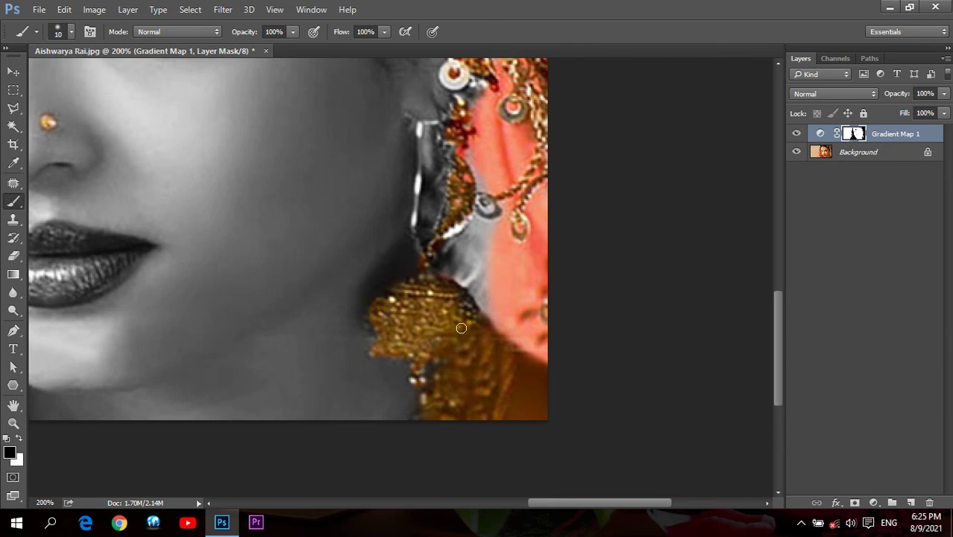
left_click_drag(473, 308, 455, 299)
mouse_move(458, 212)
left_mouse_down()
mouse_move(494, 206)
mouse_move(479, 259)
mouse_move(485, 164)
mouse_move(497, 309)
left_mouse_up()
key("bracketright")
key("bracketright")
Toggle the black-and-white effect to compare, shrink the brush, and pan toward the face
left_click(796, 133)
left_click(796, 134)
left_click(796, 134)
left_click(796, 134)
left_click(513, 306)
key("bracketleft")
key("bracketleft")
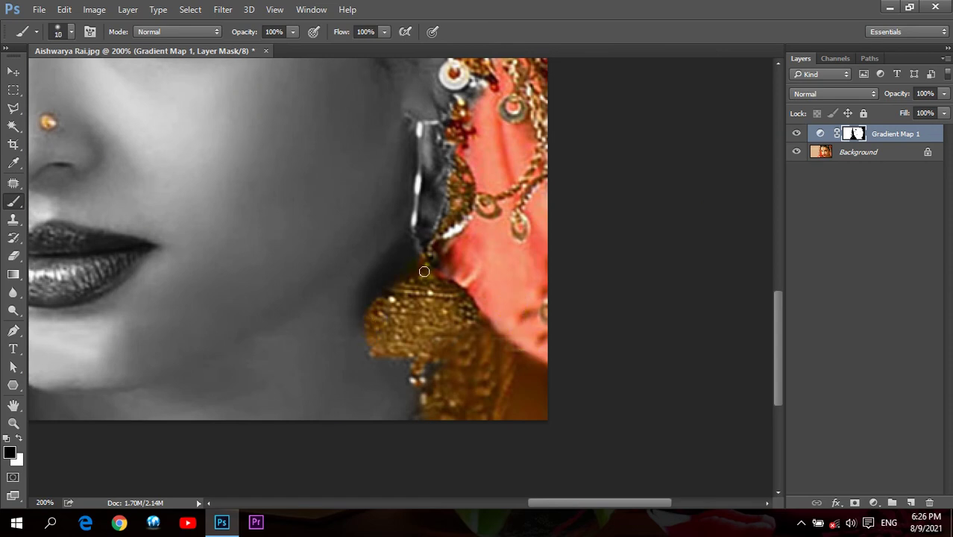
left_click_drag(476, 177, 481, 216)
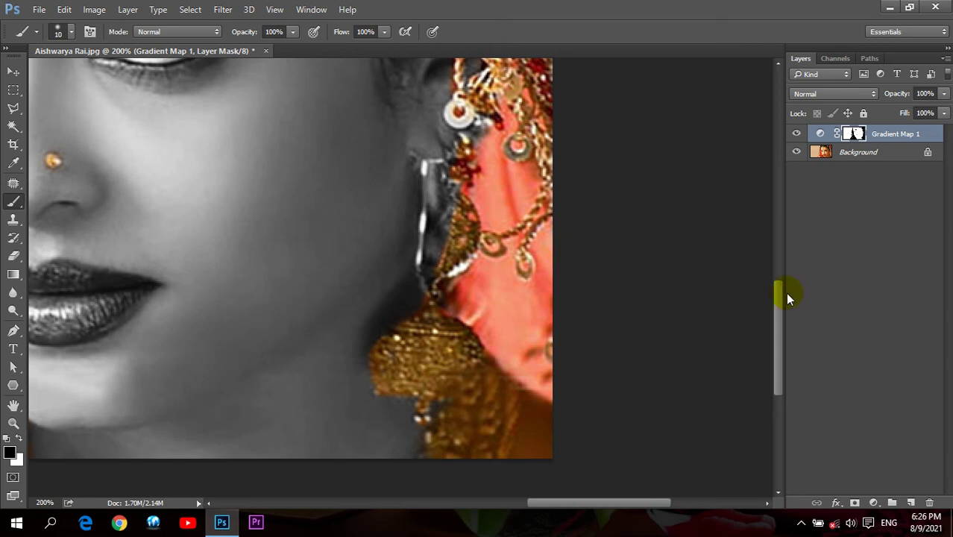
Toggle Gradient Map 1 on and off to compare against the original colours
left_click(796, 133)
left_click(796, 133)
left_click(796, 133)
left_click(797, 134)
left_click(797, 133)
left_click(797, 134)
left_click(797, 134)
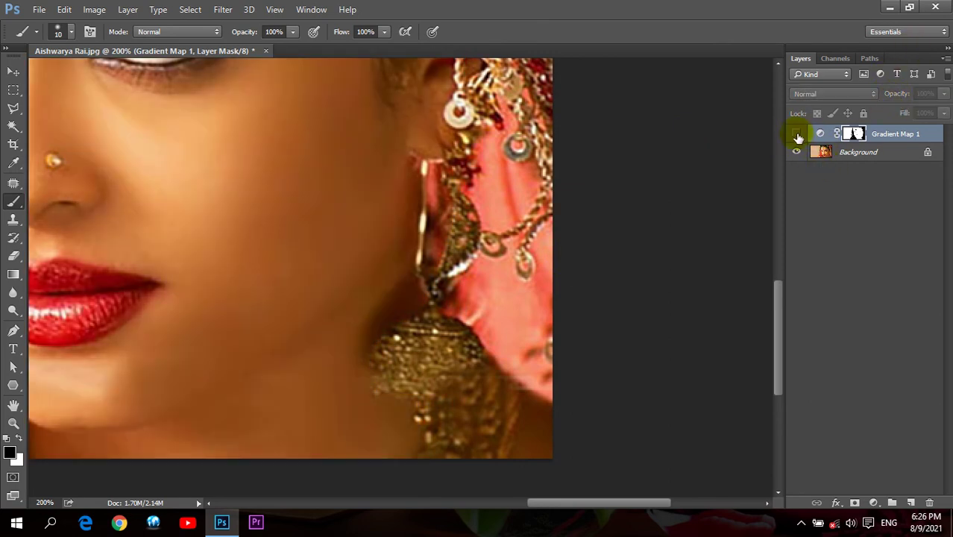
left_click(796, 133)
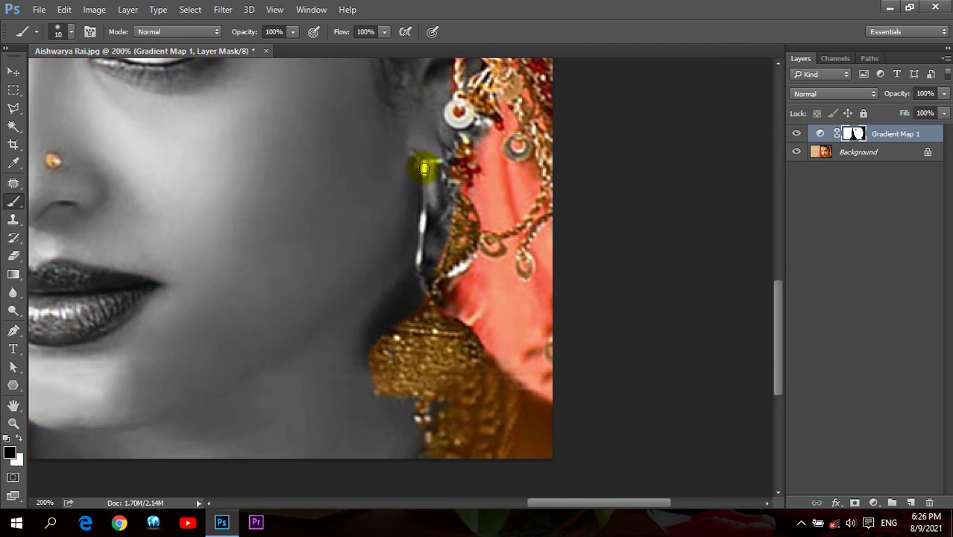
Paint the earring's left edge, undo and repaint it, then fit the whole image on screen
mouse_move(424, 168)
left_mouse_down()
mouse_move(438, 160)
mouse_move(415, 246)
left_mouse_up()
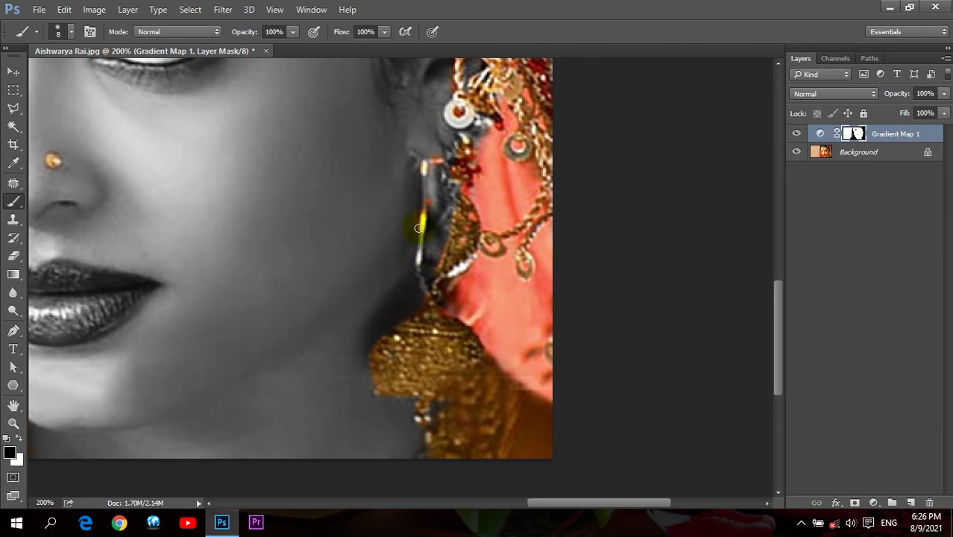
key("ctrl+z")
left_click_drag(423, 204, 427, 223)
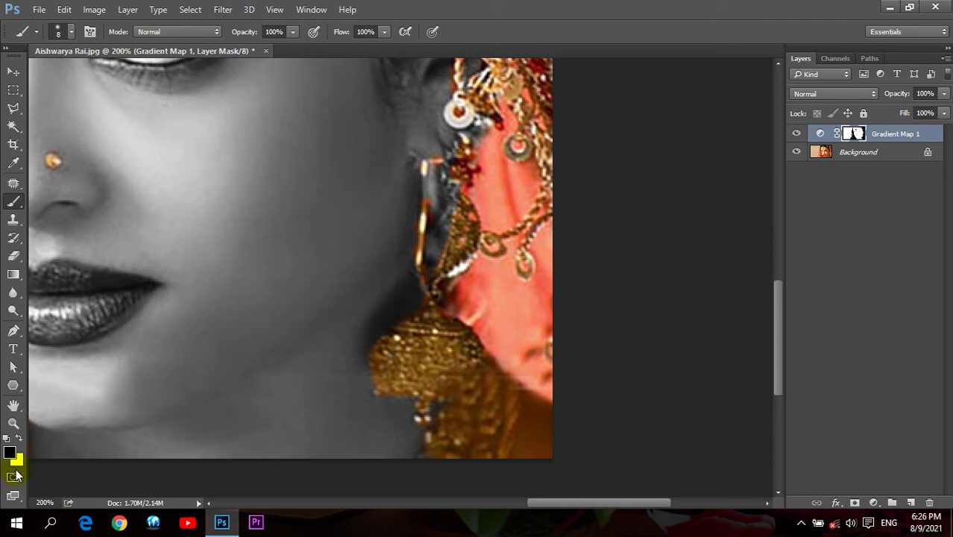
left_click(13, 423)
left_click(409, 34)
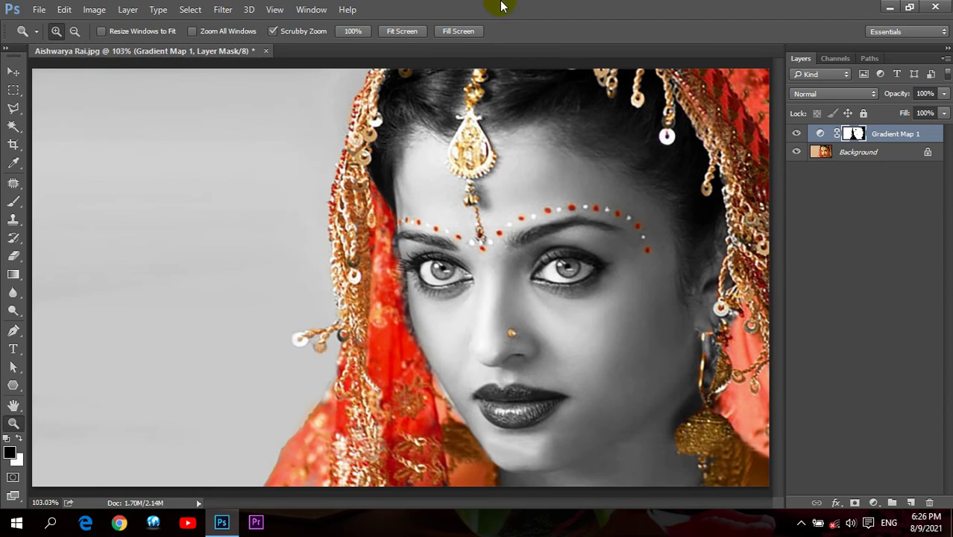
Try the Clone Stamp, dismiss its source warning, and return to the Brush at size 35
left_click(12, 217)
left_click(753, 216)
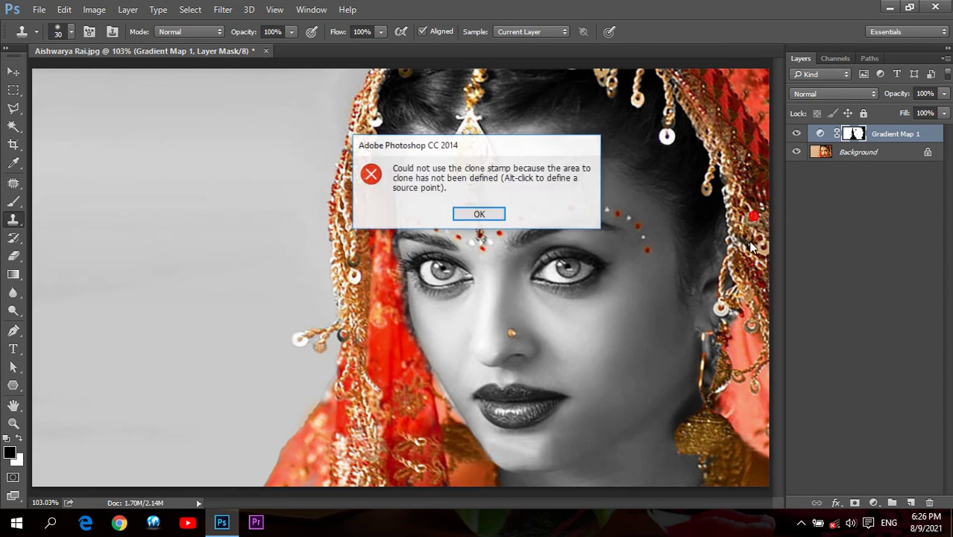
left_click(479, 214)
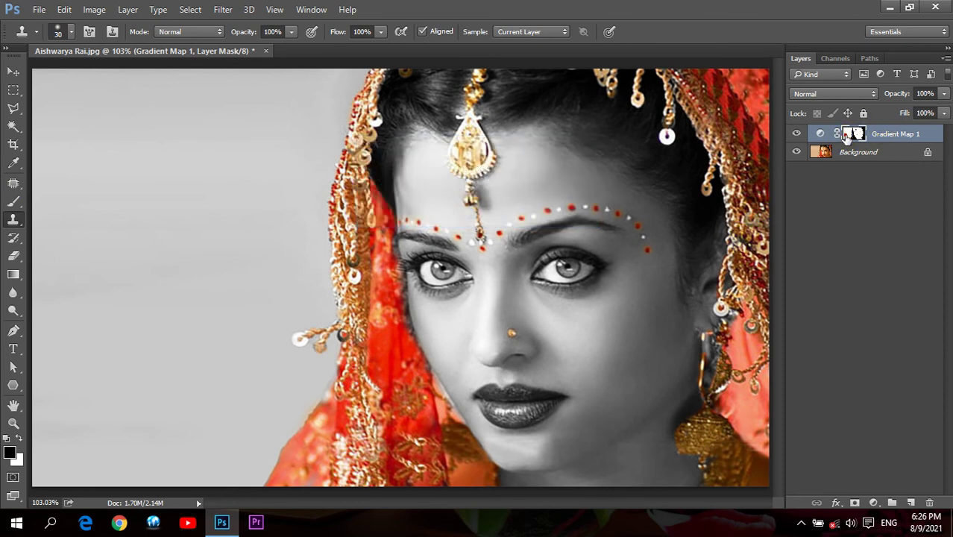
left_click(13, 200)
left_click(48, 200)
key("bracketright")
key("bracketright")
key("bracketright")
Paint the mask along the veil's right and upper-left edges, then cycle screen modes with F
left_click_drag(750, 219, 746, 378)
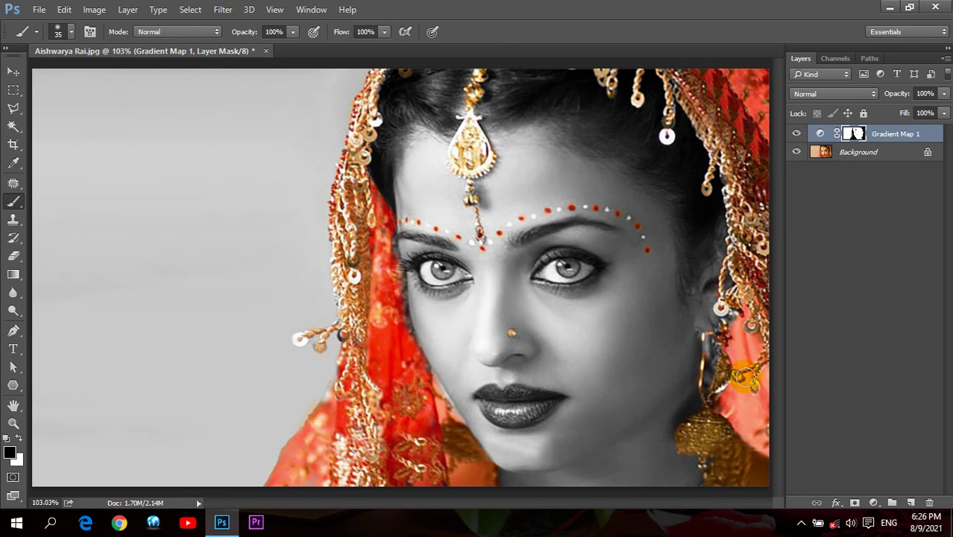
left_click_drag(745, 378, 773, 223)
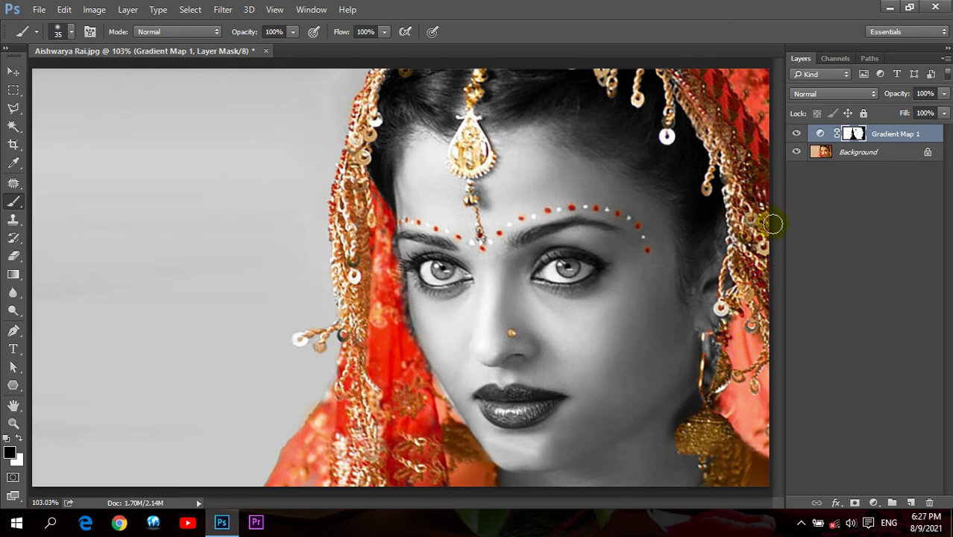
mouse_move(363, 97)
left_mouse_down()
mouse_move(349, 335)
mouse_move(360, 425)
mouse_move(320, 445)
mouse_move(415, 464)
mouse_move(394, 388)
left_mouse_up()
key("f")
key("f")
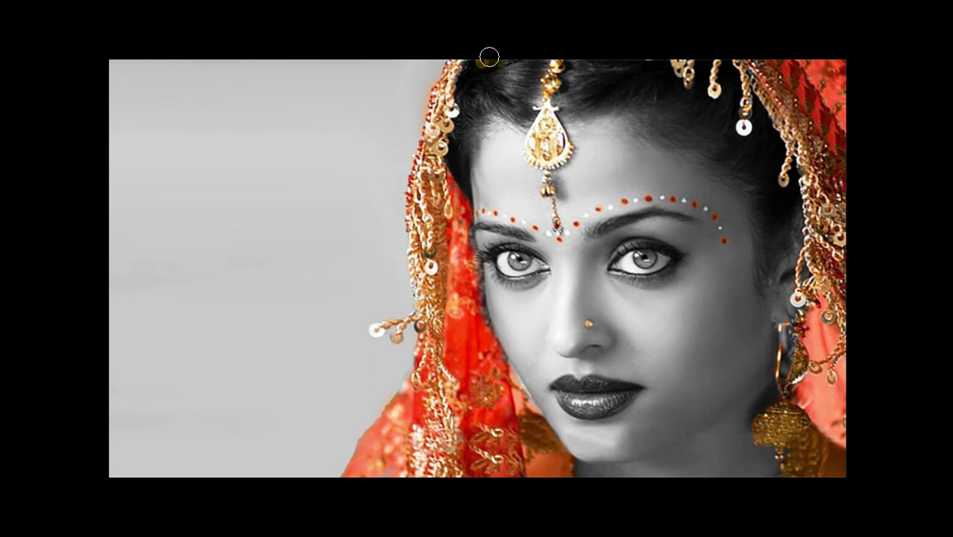
key("f")
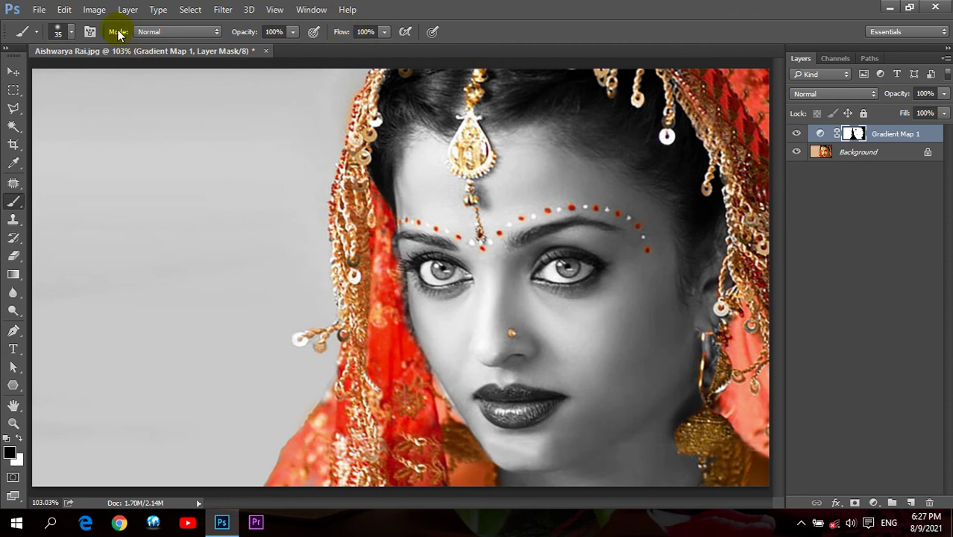
Invert the Gradient Map mask via Image > Adjustments > Invert, revert it with Ctrl+I, and list adjustment layers
left_click(94, 10)
left_click(120, 43)
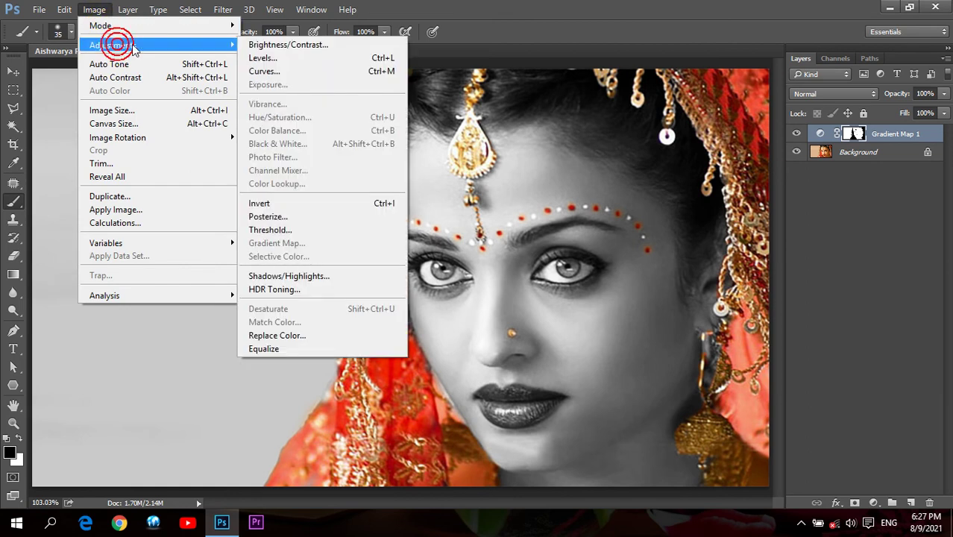
left_click(352, 201)
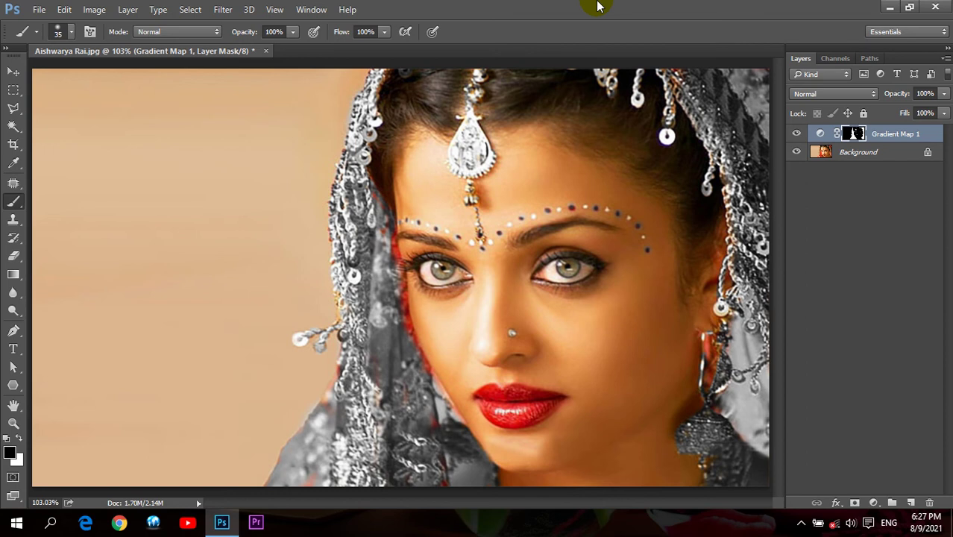
key("ctrl+i")
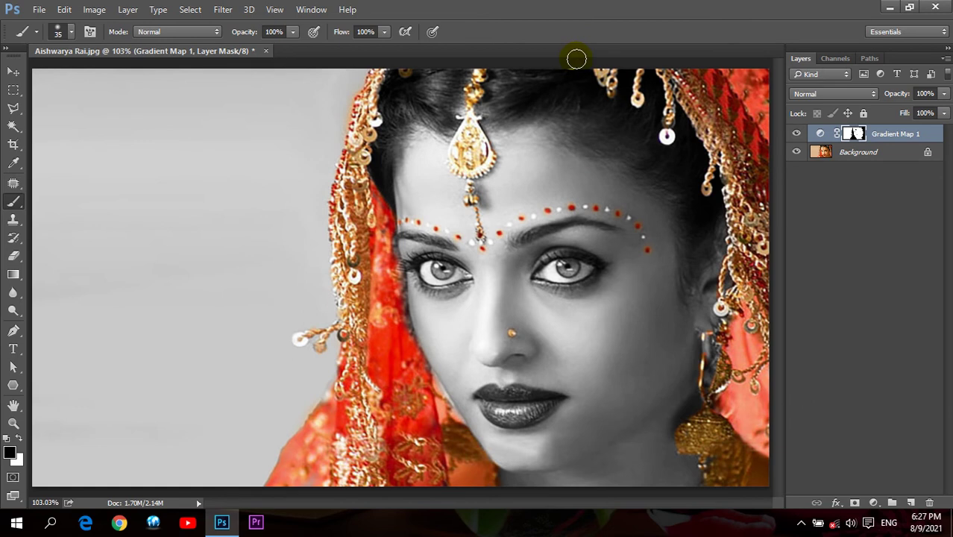
left_click(873, 503)
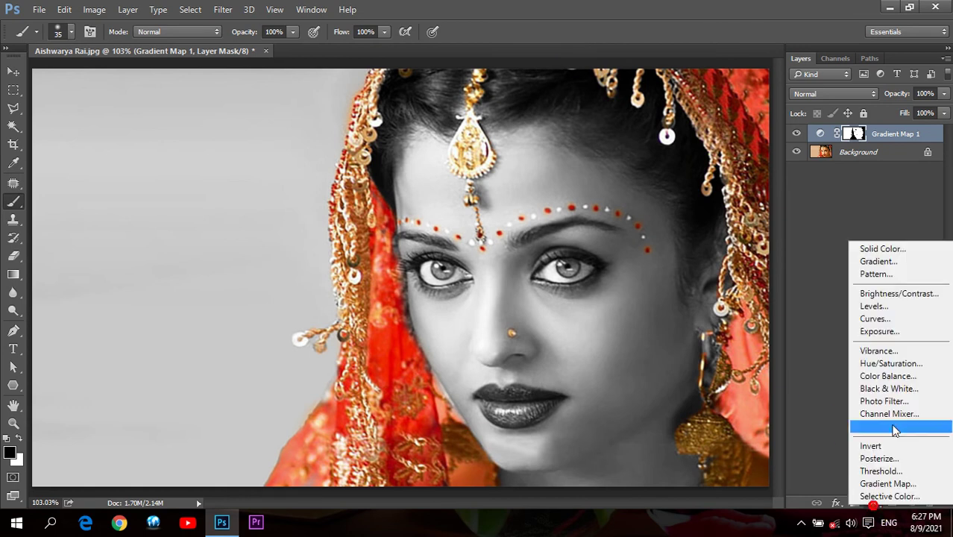
Add a Brightness/Contrast layer at Brightness 46 and Contrast 28, close Properties, and keep the Brush
left_click(898, 293)
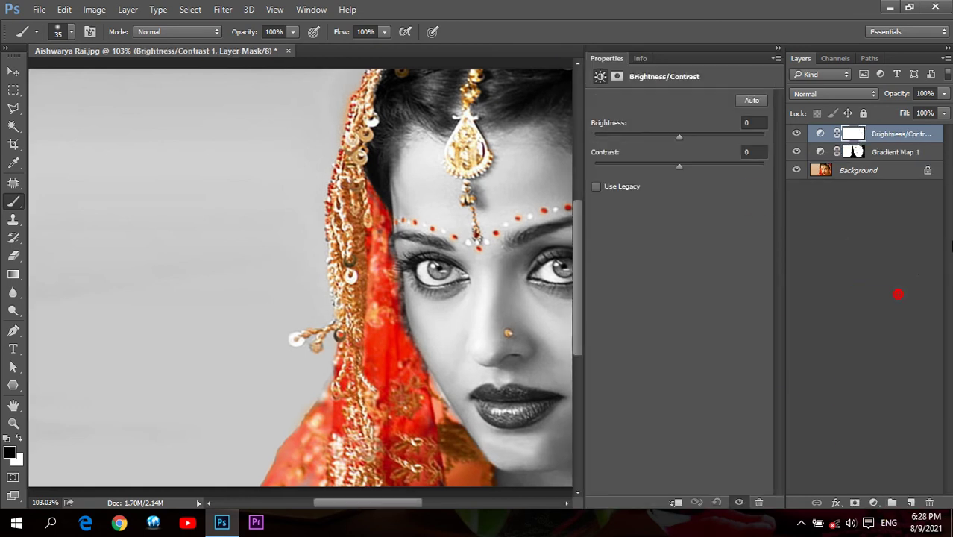
left_click_drag(339, 502, 385, 503)
left_click(677, 140)
mouse_move(684, 137)
left_mouse_down()
mouse_move(701, 138)
mouse_move(702, 166)
left_mouse_up()
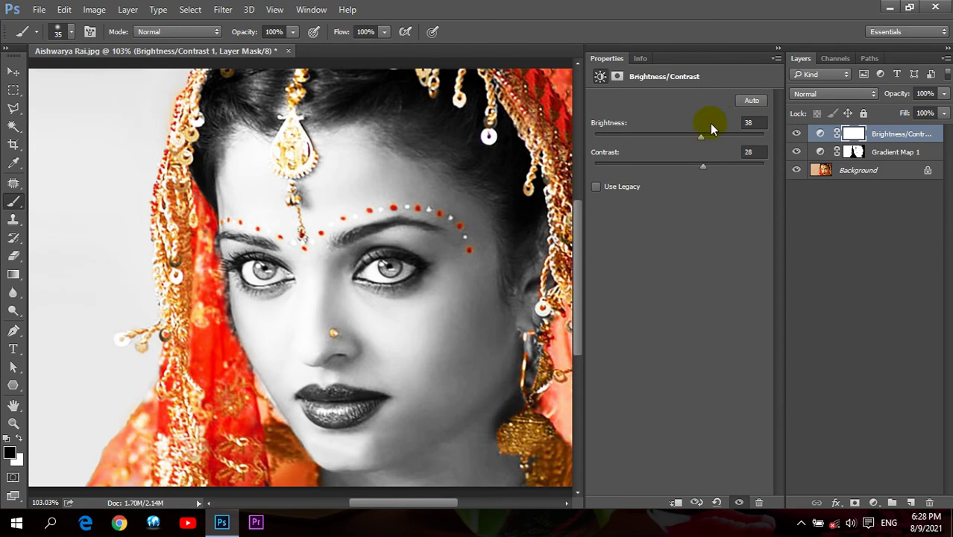
mouse_move(701, 138)
left_mouse_down()
mouse_move(718, 141)
mouse_move(704, 140)
left_mouse_up()
left_click(776, 58)
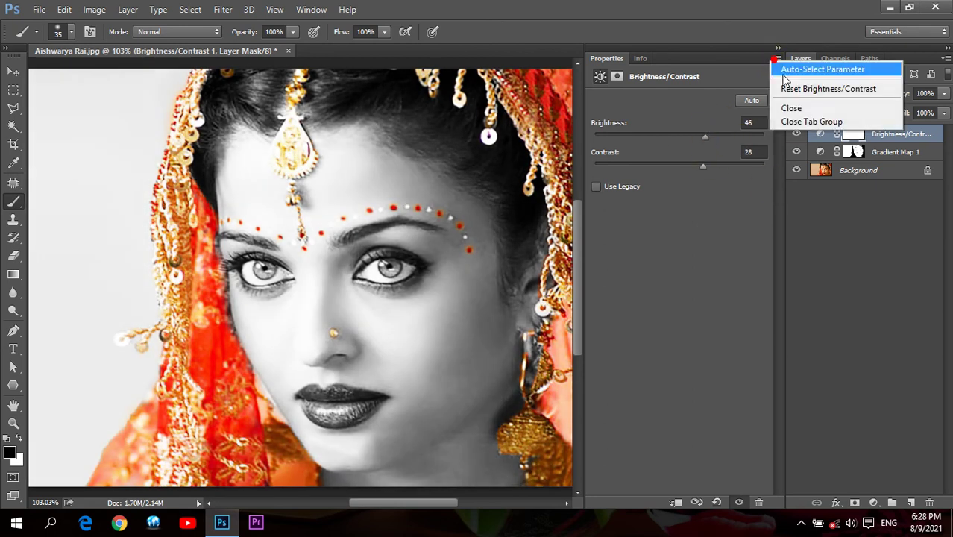
left_click(791, 109)
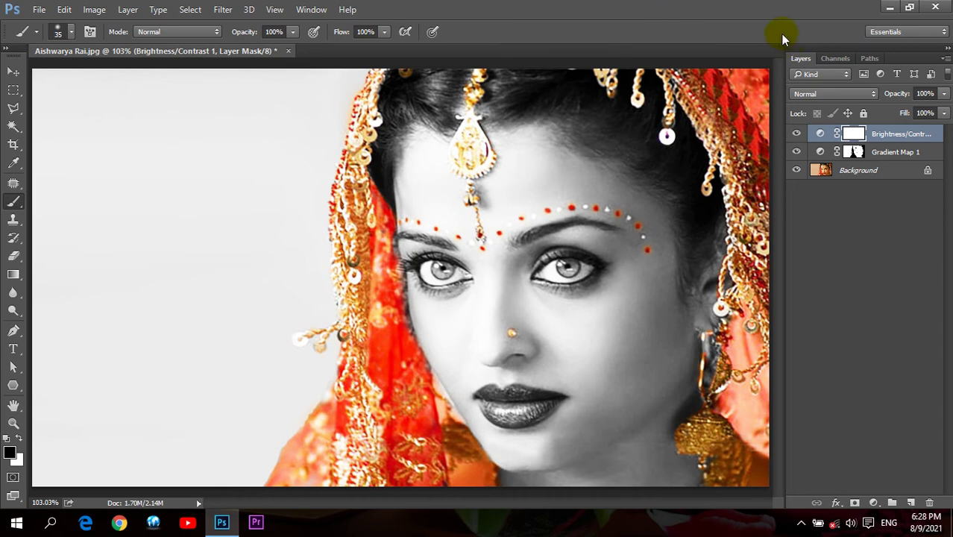
right_click(13, 202)
left_click(42, 198)
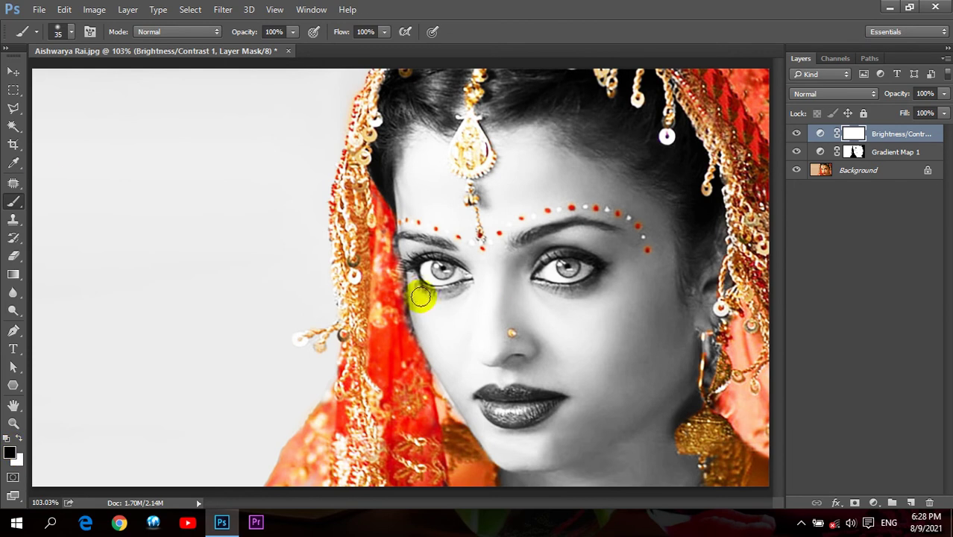
Zoom in on the eyes and dab a trial brush stroke on the right iris
left_click(13, 422)
left_click_drag(437, 291, 622, 307)
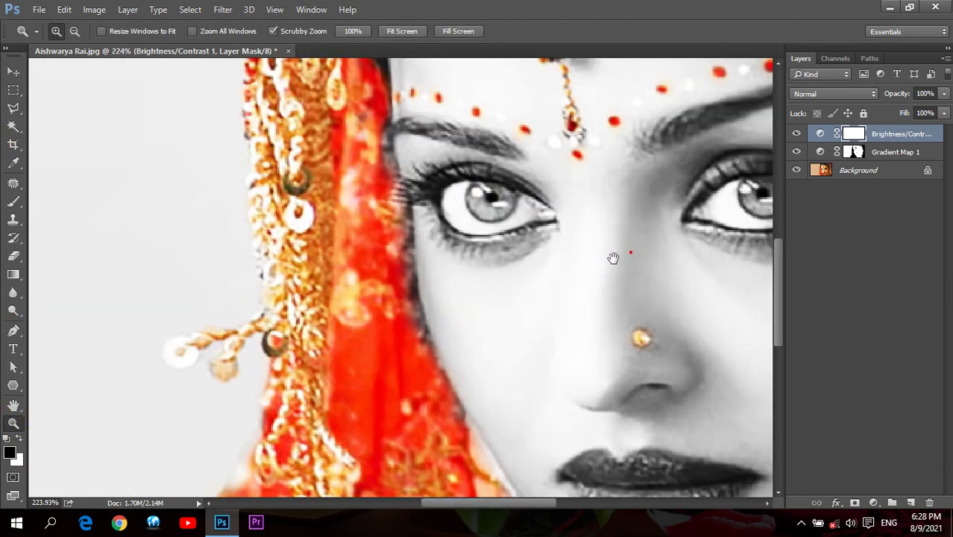
left_click_drag(618, 256, 426, 313)
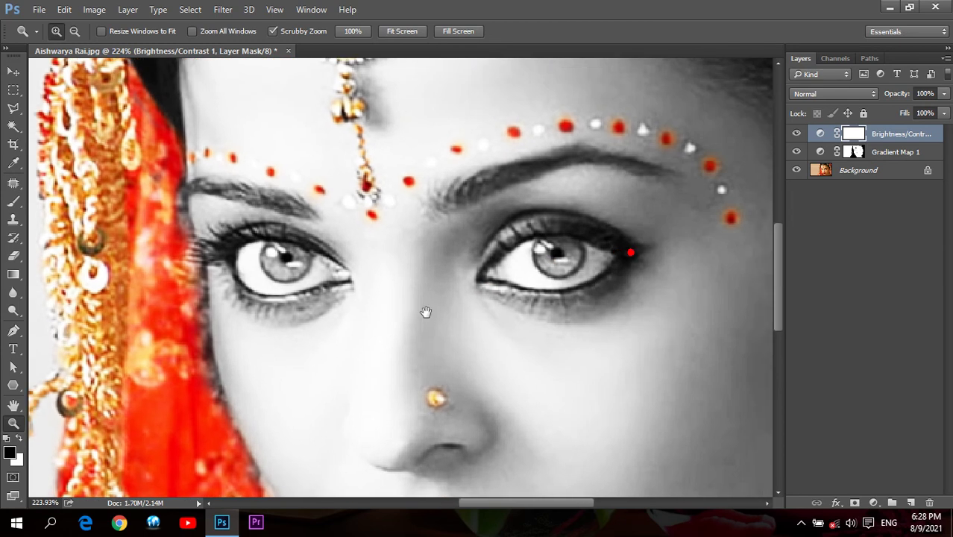
left_click(14, 201)
left_click(556, 258)
left_click(556, 257)
key("backslash")
key("backslash")
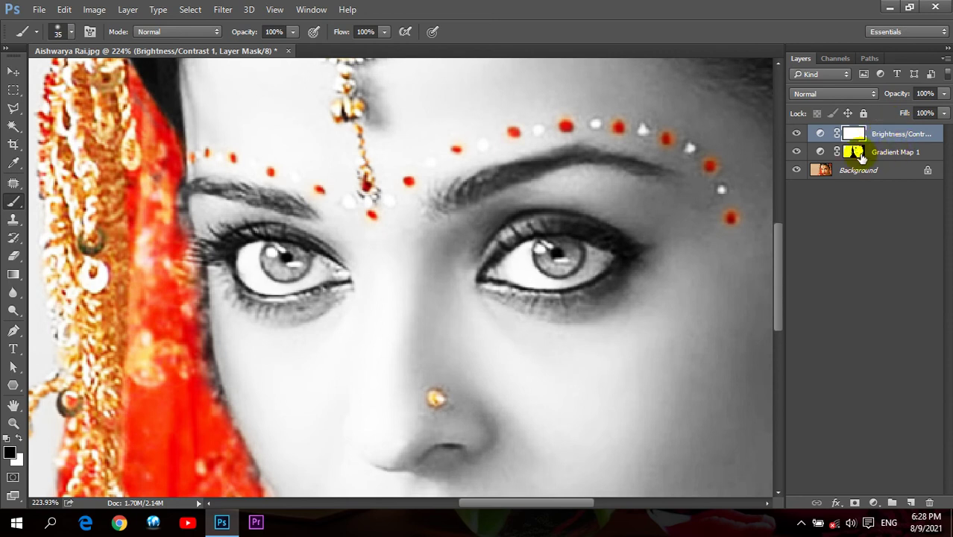
Brush both irises on Gradient Map 1's mask, then reselect Brightness/Contrast 1
left_click(858, 152)
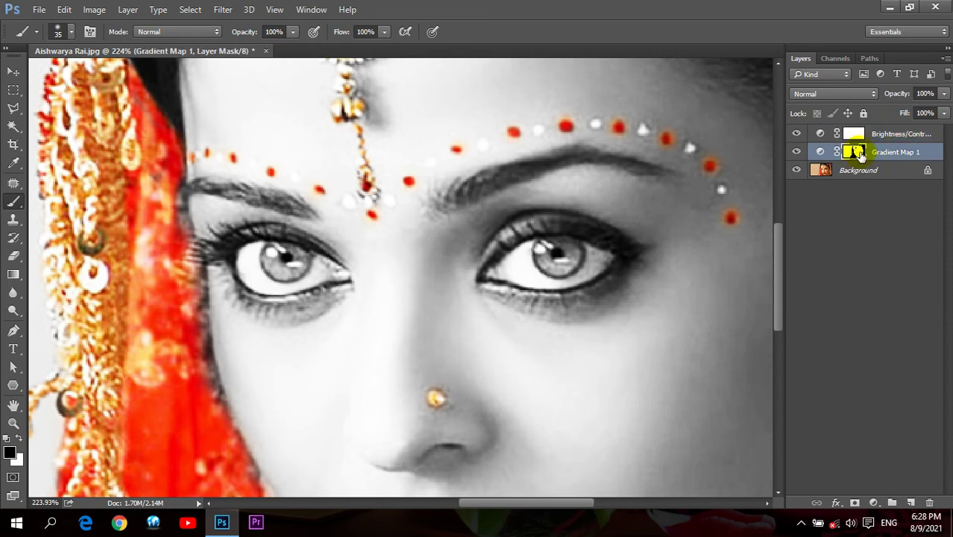
left_click_drag(594, 258, 558, 255)
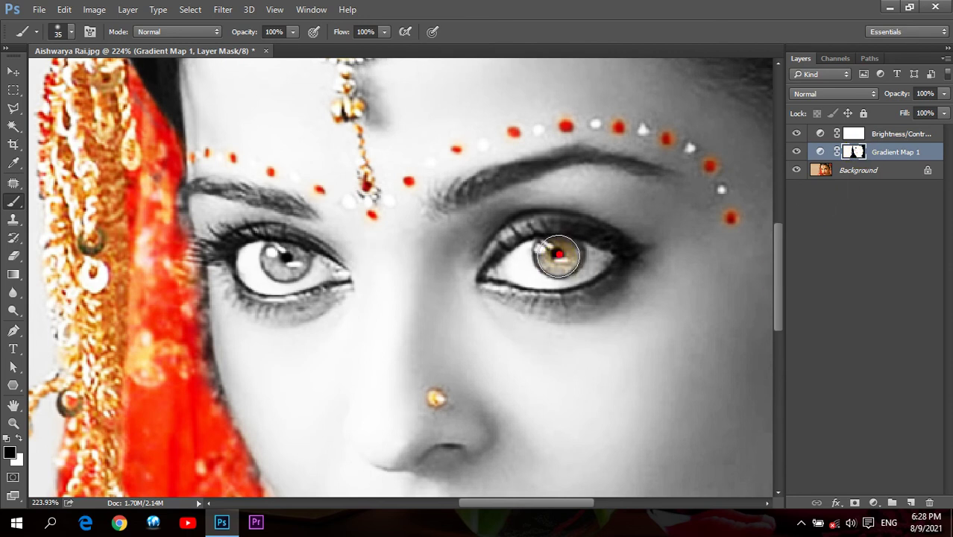
left_click_drag(281, 262, 284, 261)
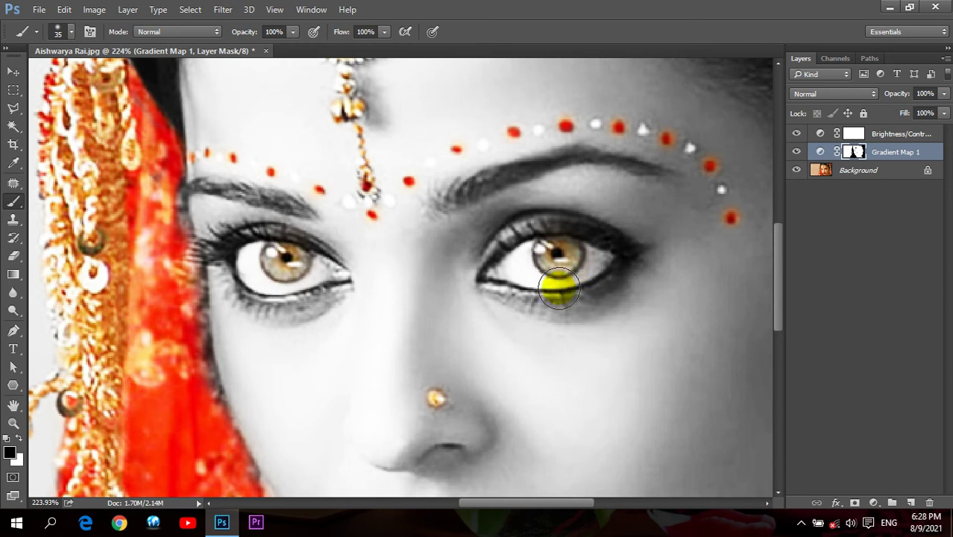
left_click_drag(558, 261, 462, 261)
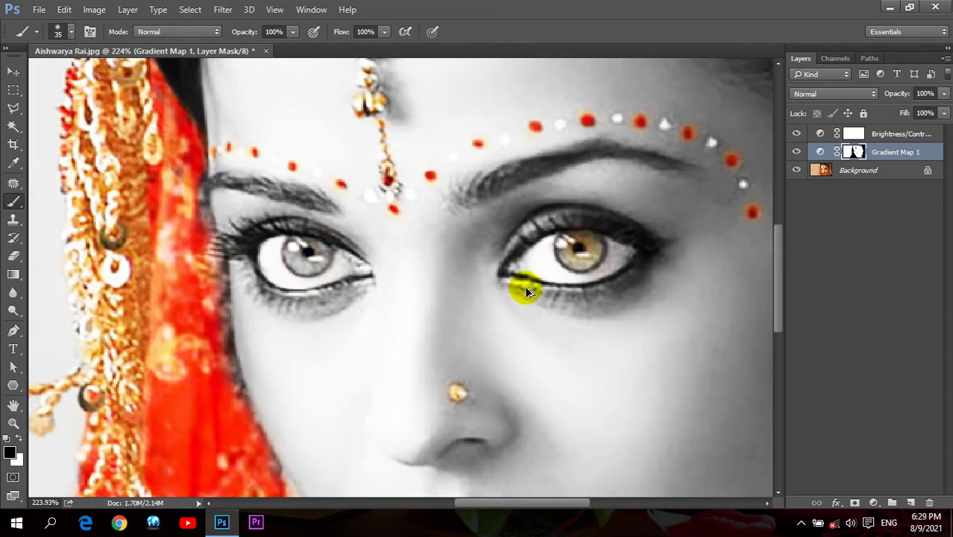
key("alt+bracketright")
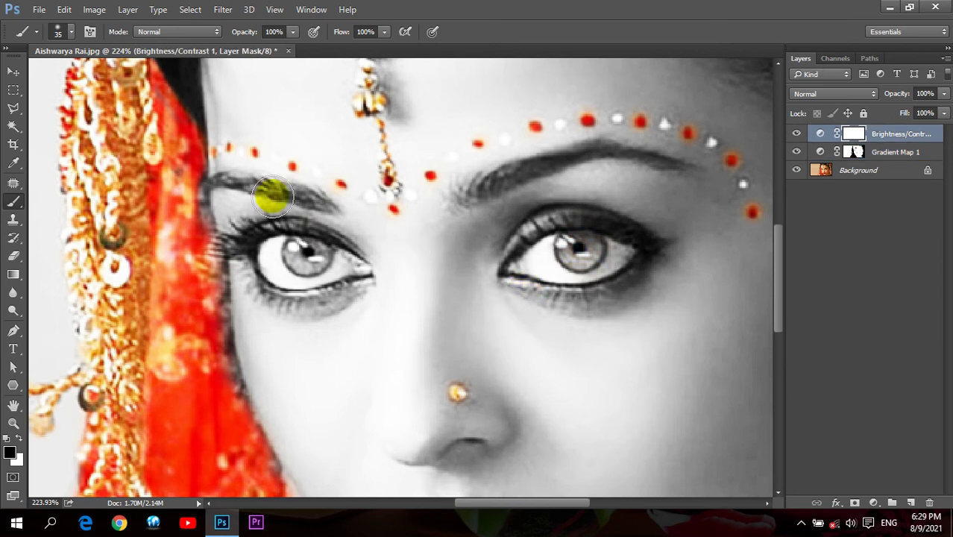
left_click(14, 423)
Fit the portrait on screen and float it in its own window, moved slightly higher
left_click(409, 33)
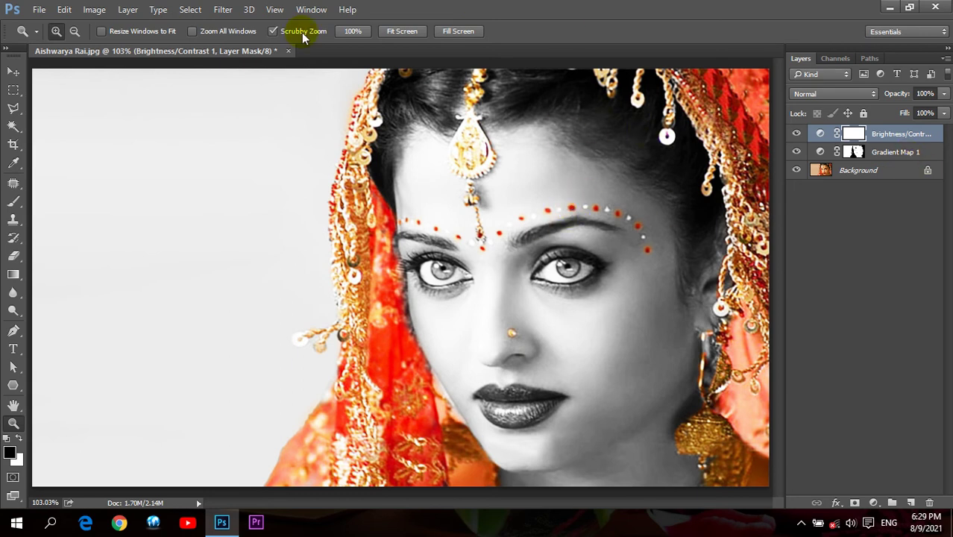
left_click_drag(193, 50, 205, 102)
left_click_drag(435, 102, 432, 69)
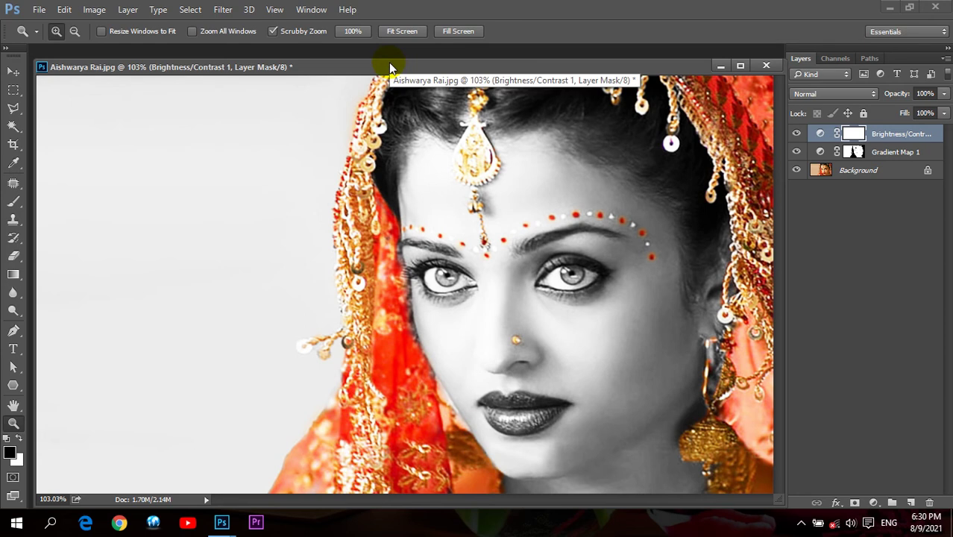
Close the bridal portrait unsaved, then open the teddy-hoodie photo in a floating window
left_click(764, 69)
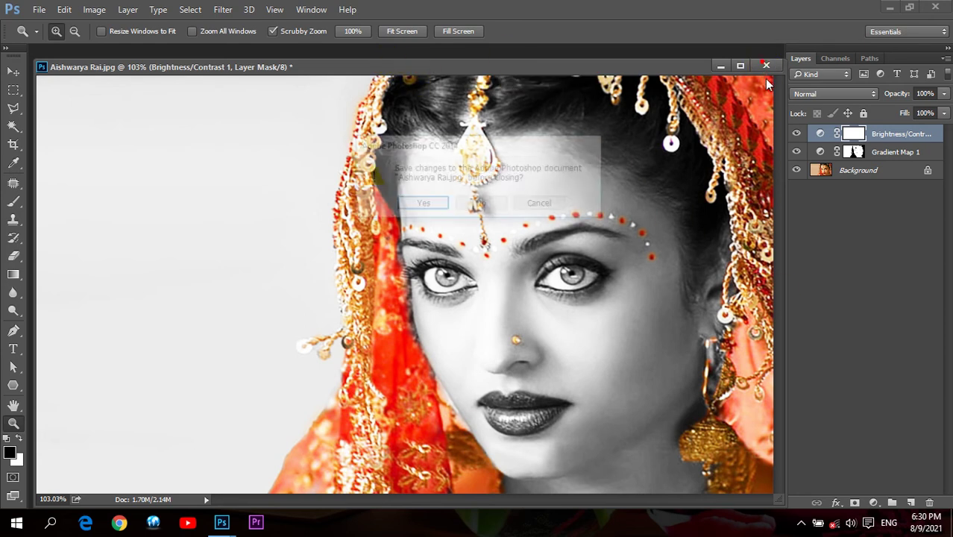
left_click(486, 202)
double_click(490, 162)
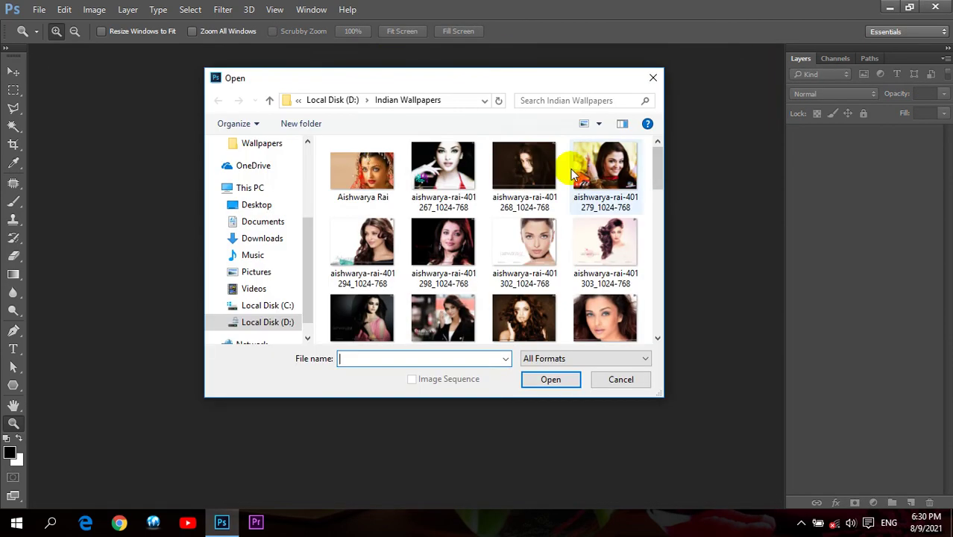
left_click_drag(658, 160, 658, 219)
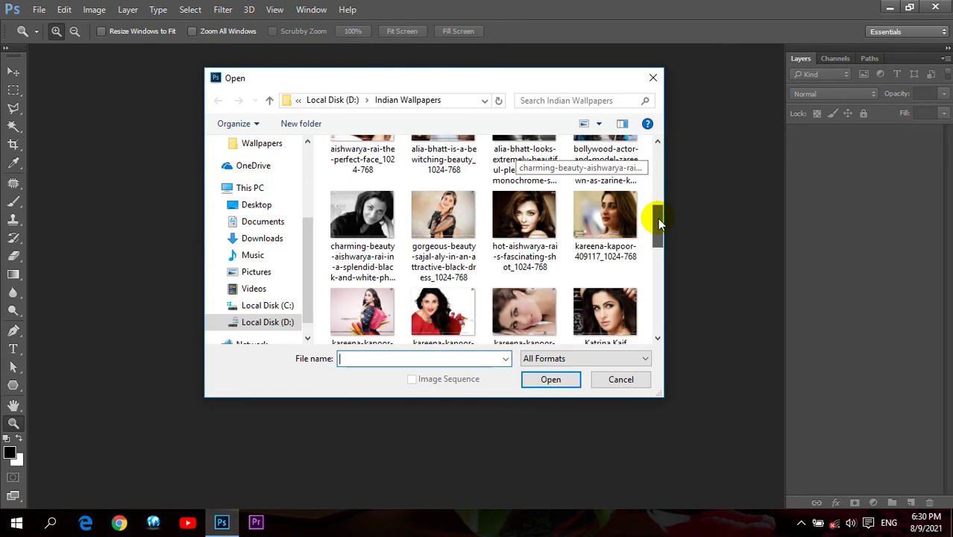
mouse_move(657, 219)
left_mouse_down()
mouse_move(651, 256)
mouse_move(660, 314)
left_mouse_up()
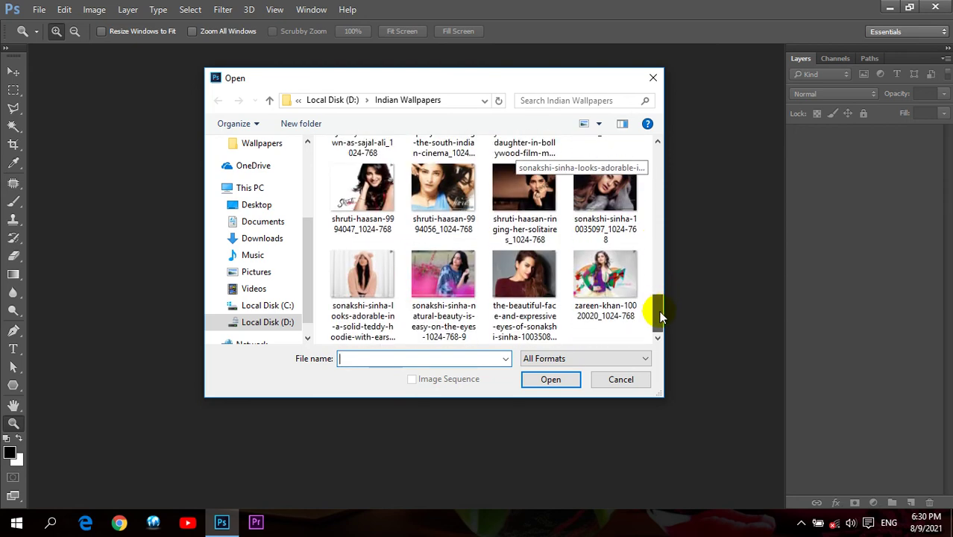
left_click(361, 321)
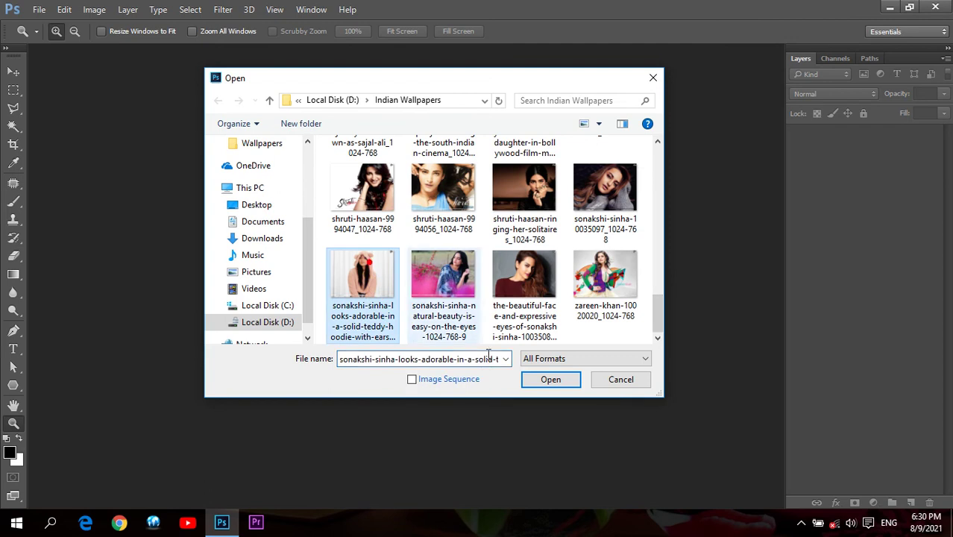
left_click(551, 379)
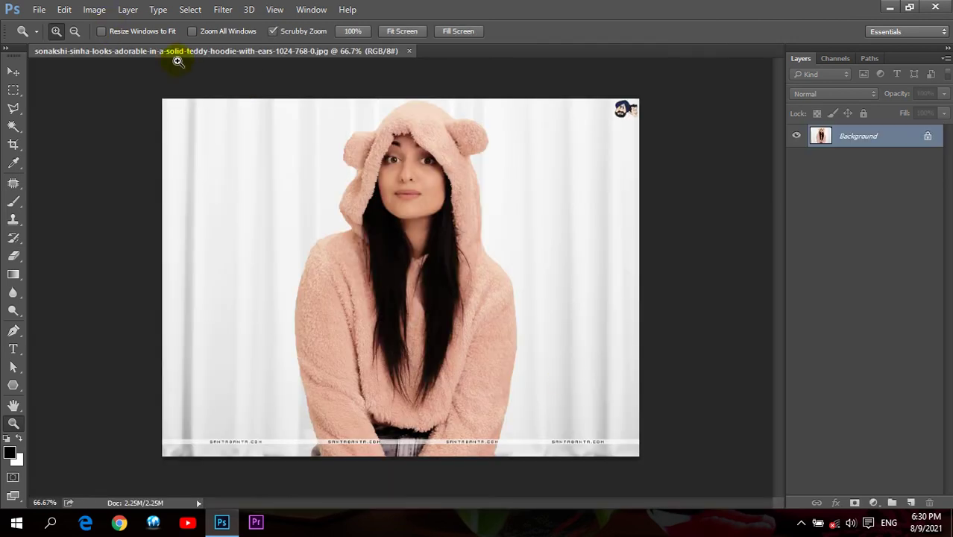
left_click_drag(186, 53, 377, 81)
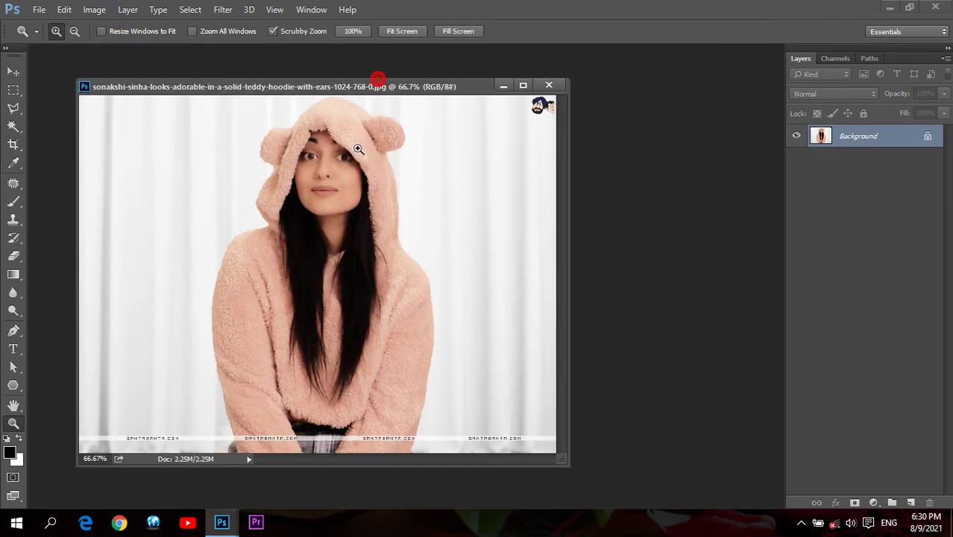
Use Fit Screen so the teddy-hoodie photo fills the workspace
left_click(414, 31)
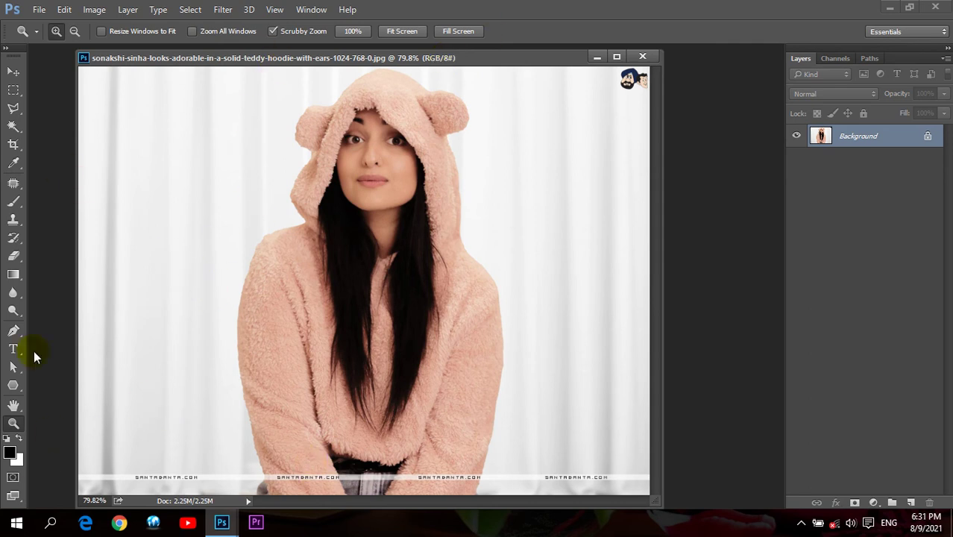
Select the Pen tool and set it to draw plain paths
left_click(13, 108)
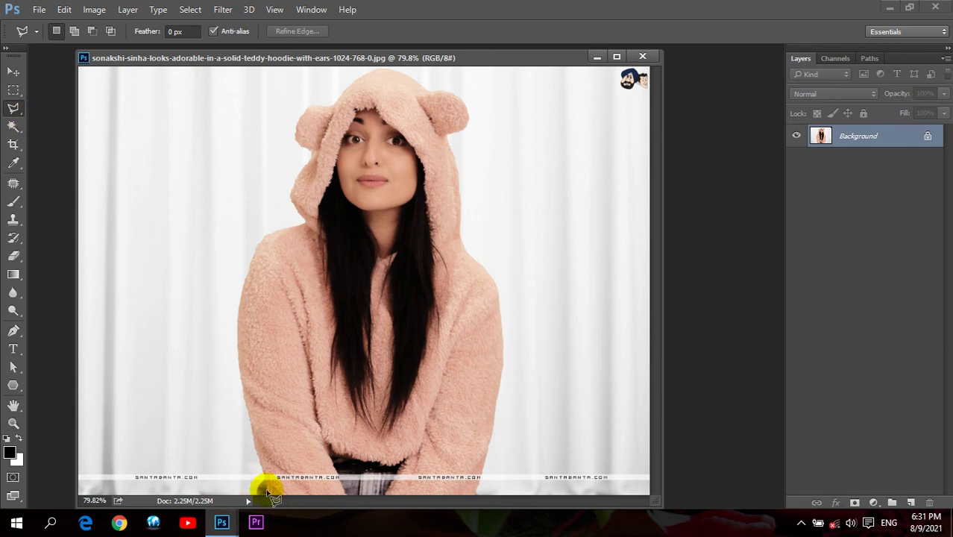
left_click(14, 330)
left_click(71, 31)
left_click(67, 53)
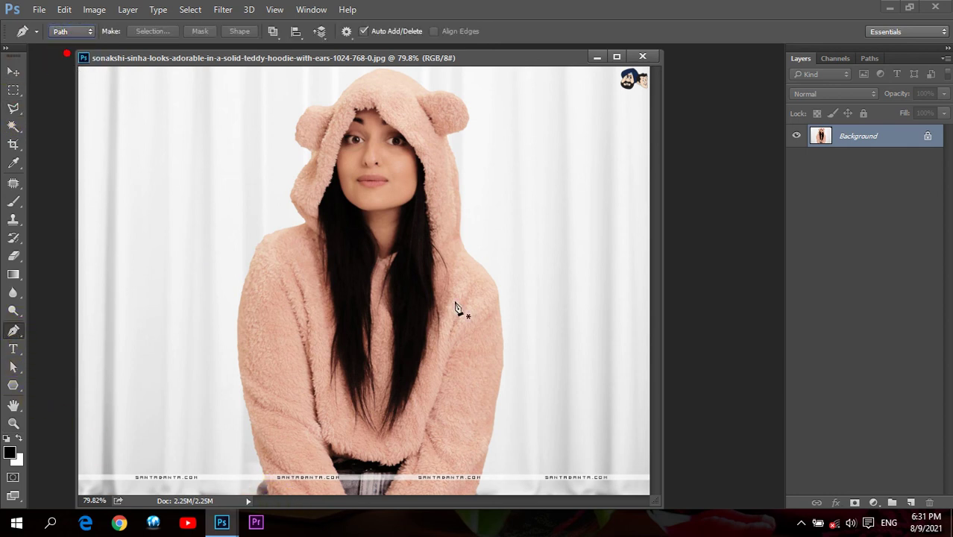
Place anchors up the hoodie's left side and hood to the top of the left ear
left_click(266, 488)
left_click(255, 443)
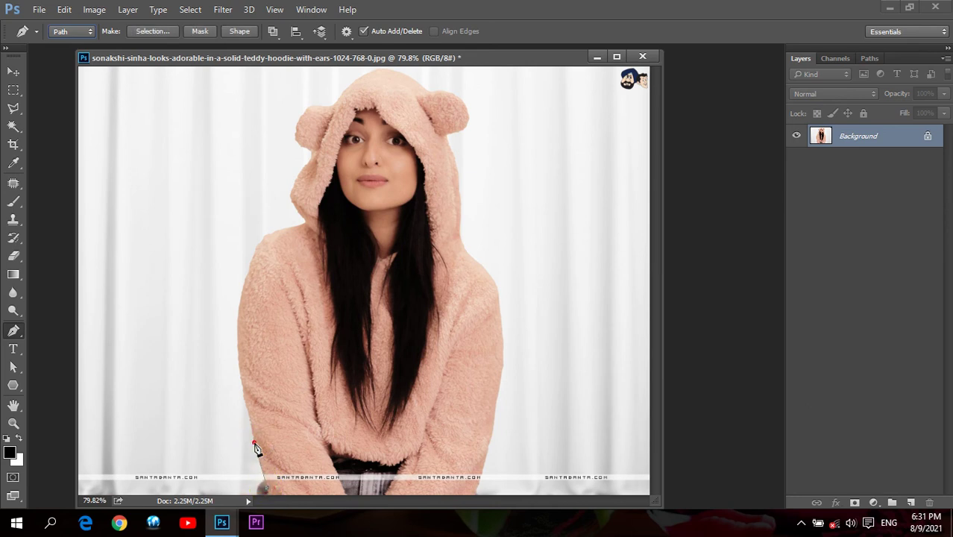
left_click(241, 370)
left_click(239, 307)
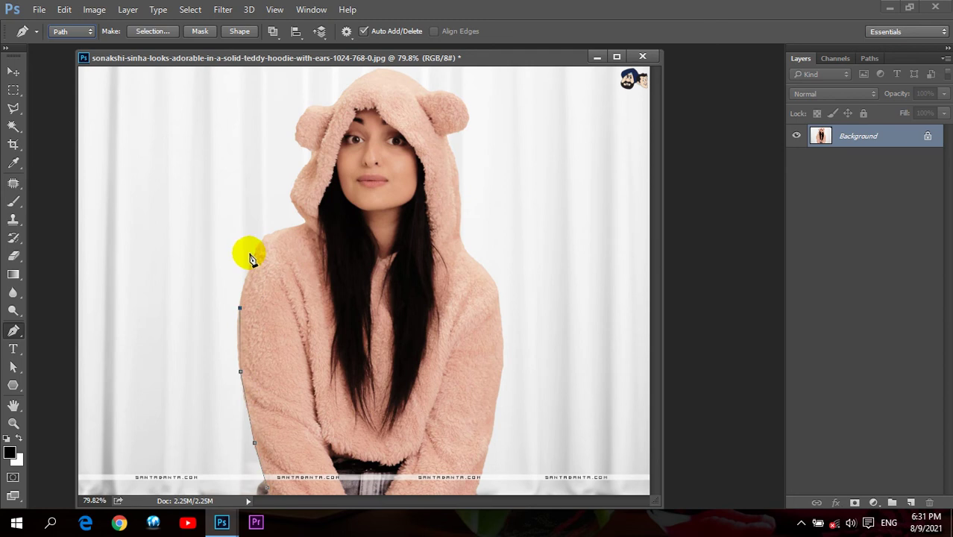
left_click(254, 253)
left_click(267, 233)
left_click(289, 225)
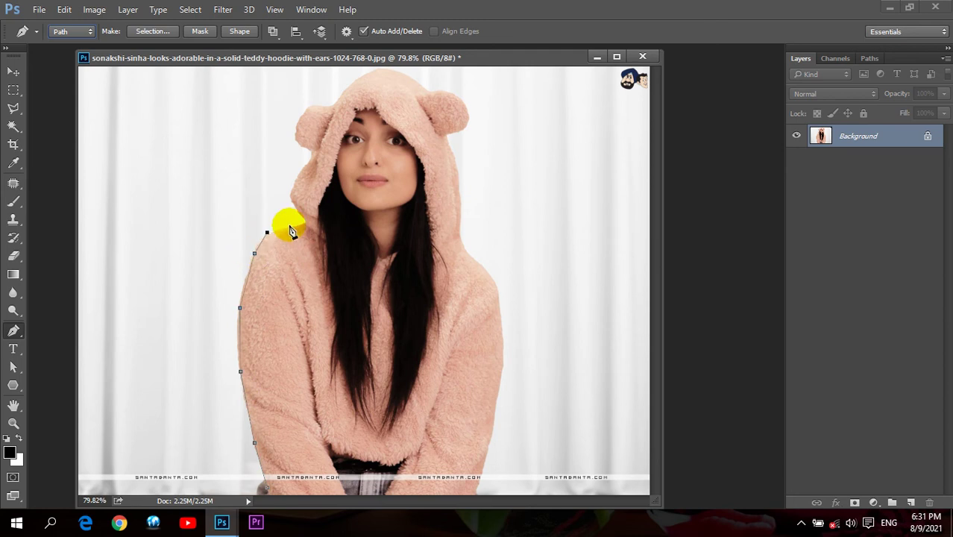
left_click(304, 222)
left_click(293, 202)
left_click(291, 191)
left_click(301, 173)
left_click(308, 156)
left_click(299, 137)
left_click(297, 130)
left_click(306, 109)
left_click(313, 105)
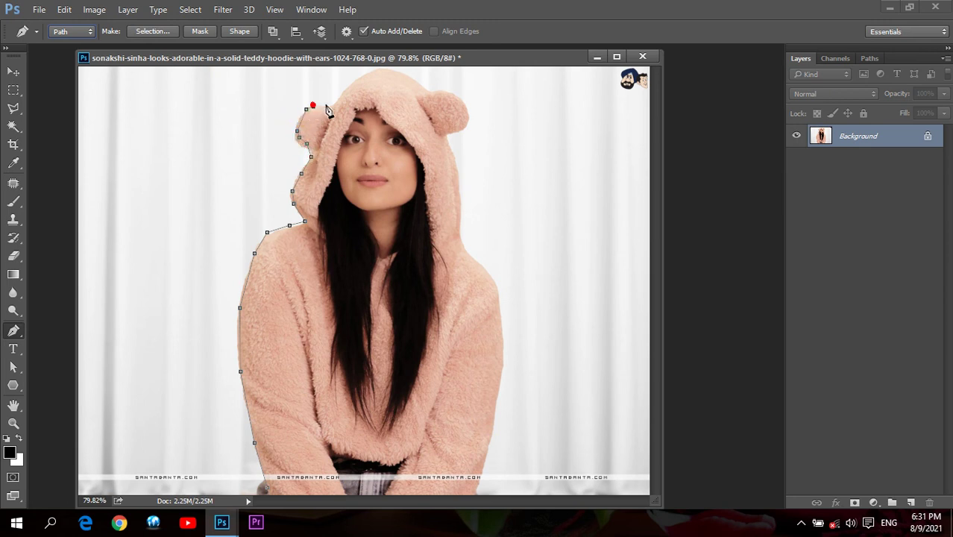
Continue anchors over the hood, right ear and right side, closing the path at the start
left_click(347, 83)
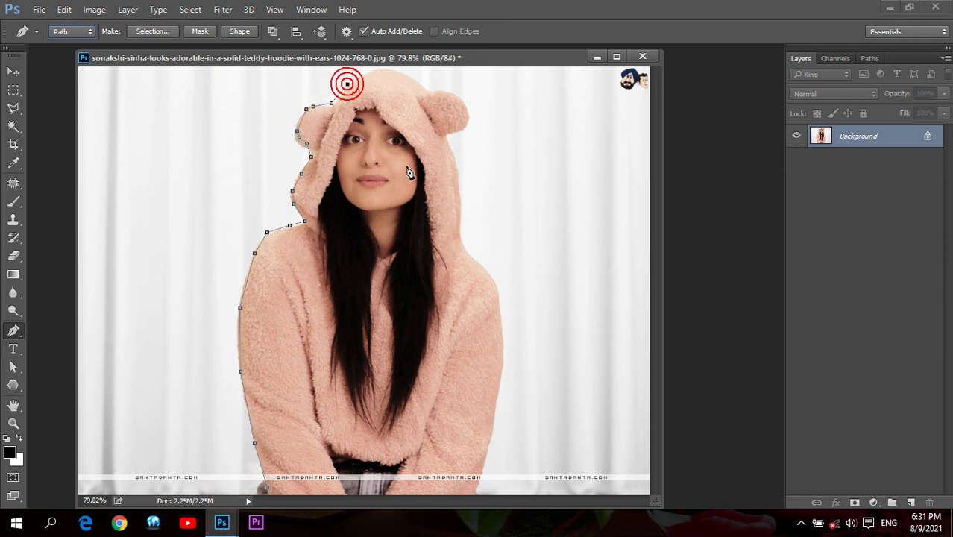
left_click(384, 69)
left_click(411, 75)
left_click(429, 89)
left_click(447, 91)
left_click(457, 95)
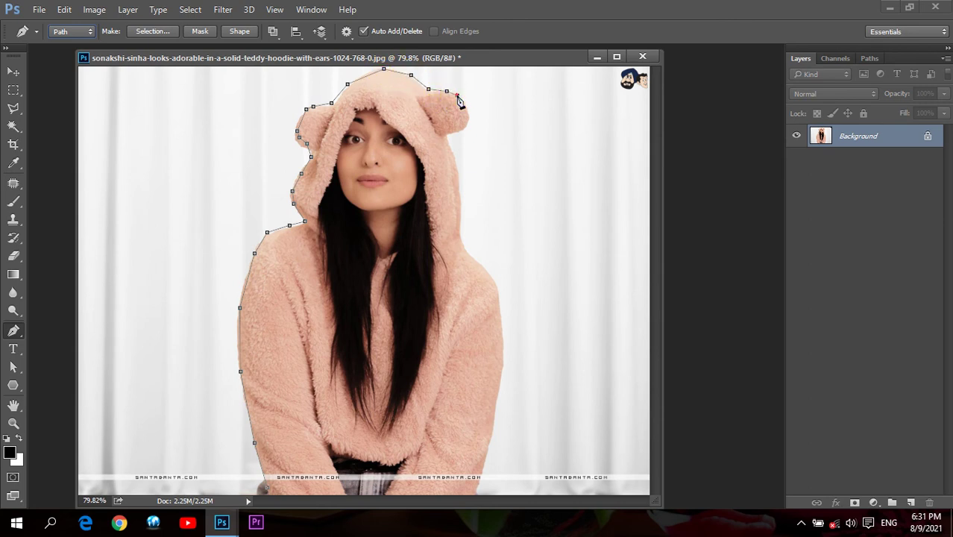
left_click(467, 110)
left_click(470, 121)
left_click(447, 134)
left_click(452, 155)
left_click(459, 198)
left_click(461, 243)
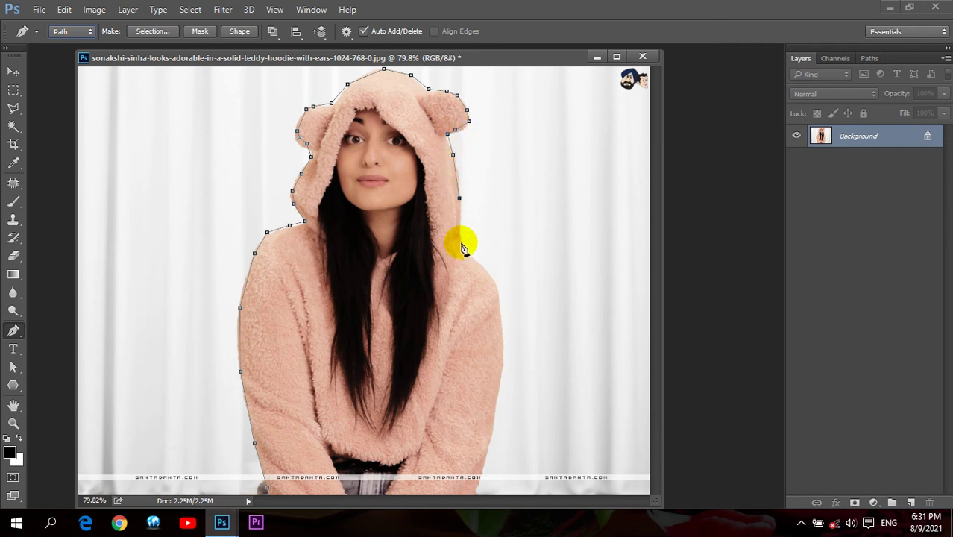
left_click(485, 269)
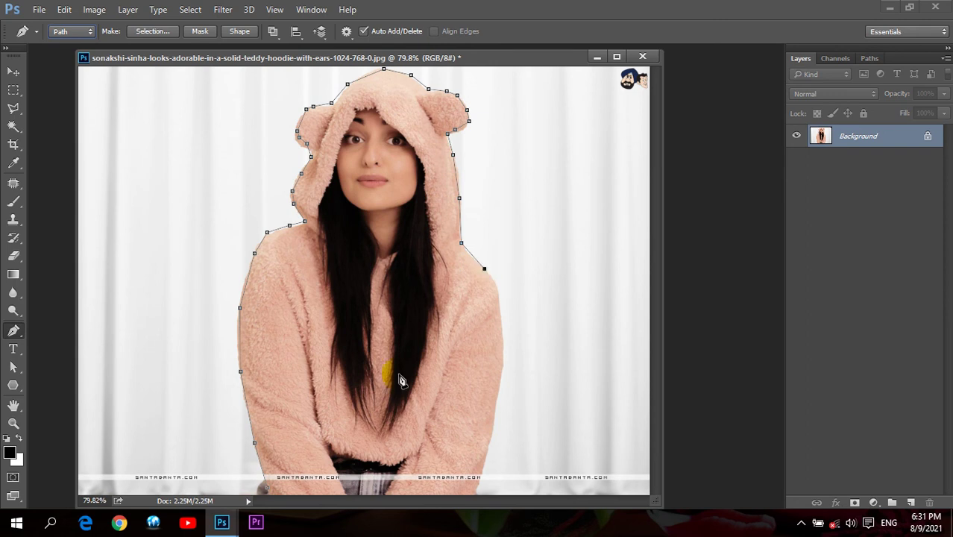
left_click(504, 337)
left_click(503, 364)
left_click(496, 401)
left_click(489, 448)
left_click(478, 488)
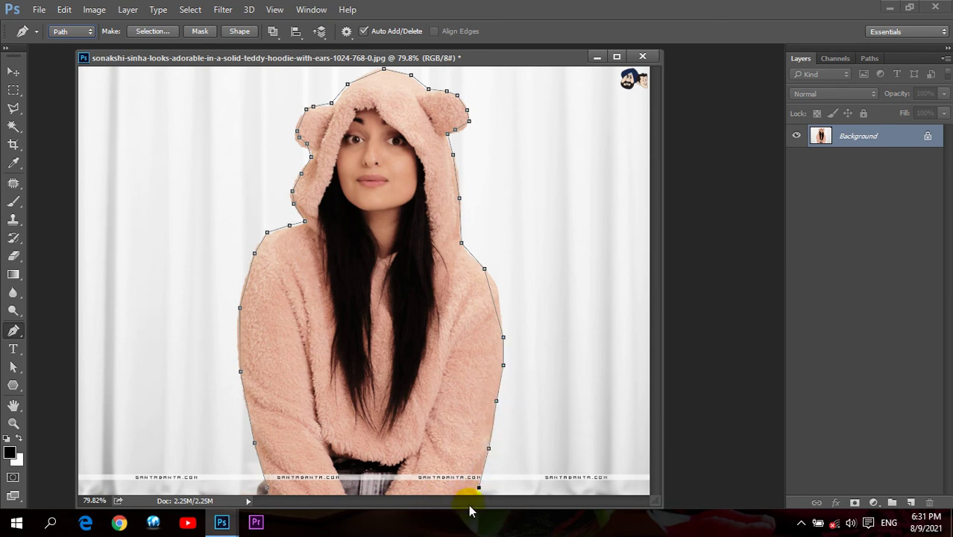
left_click(268, 489)
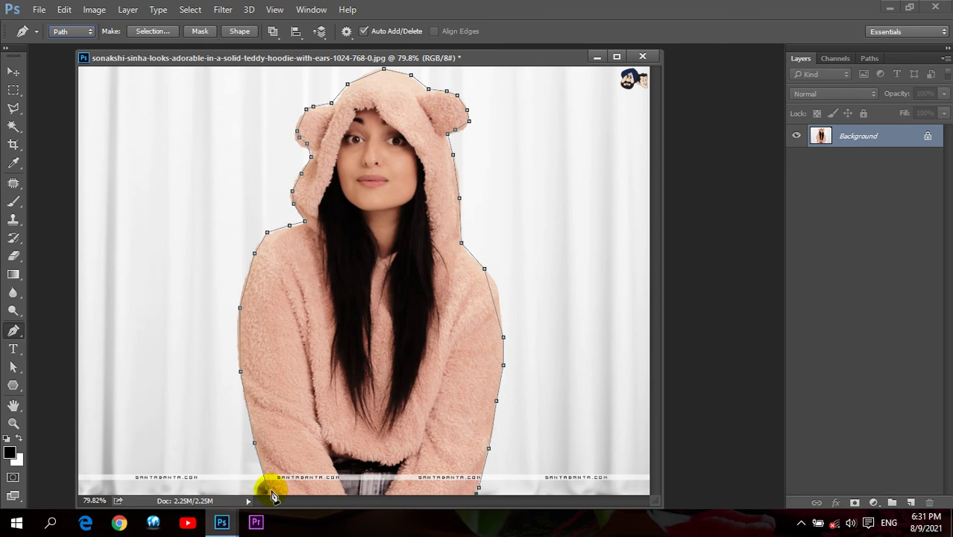
left_click(510, 176)
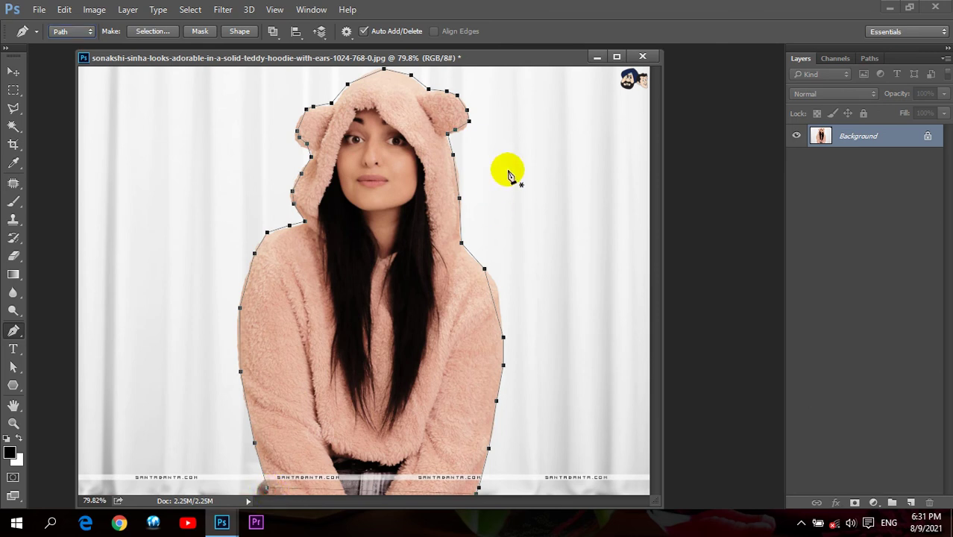
left_click(13, 71)
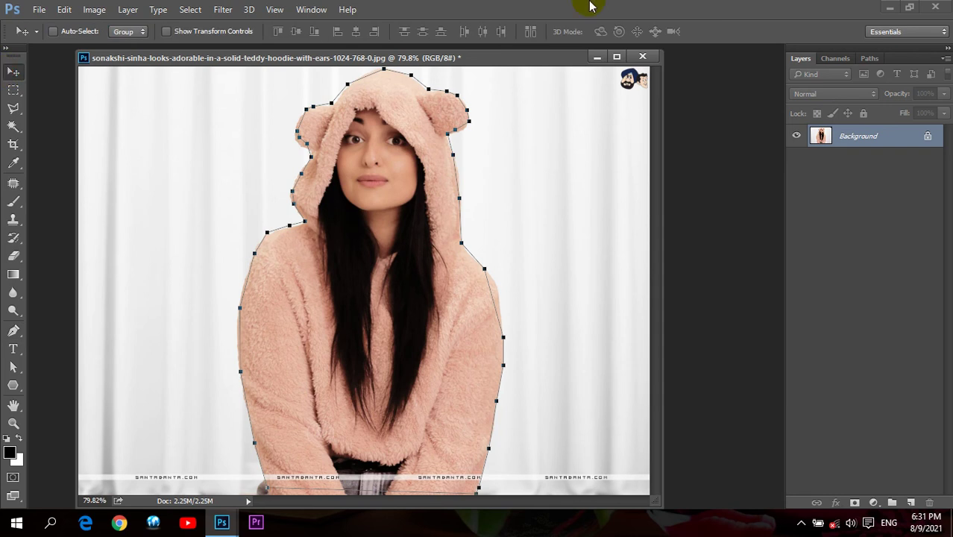
Turn the path into a selection and create a new 1024×768 Web document at resolution 300
key("ctrl+Return")
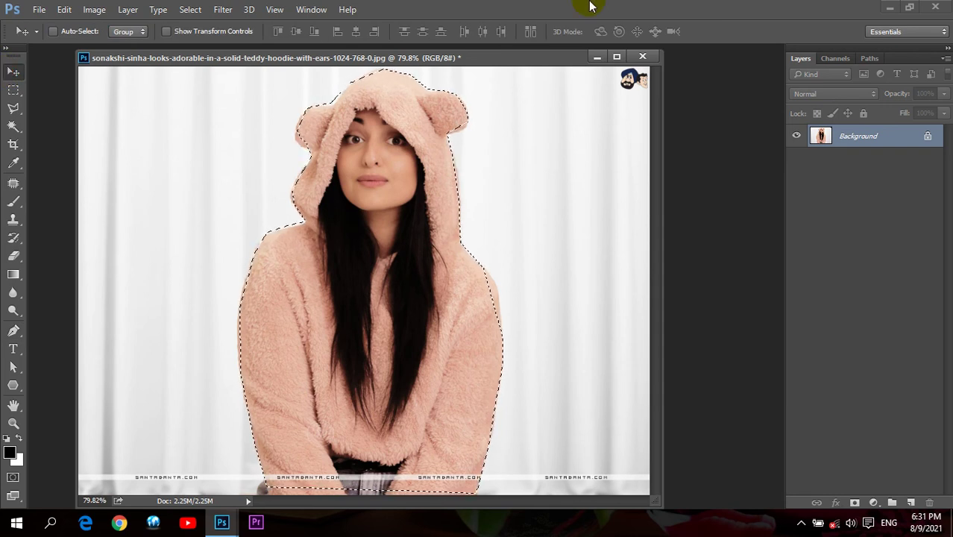
left_click(37, 9)
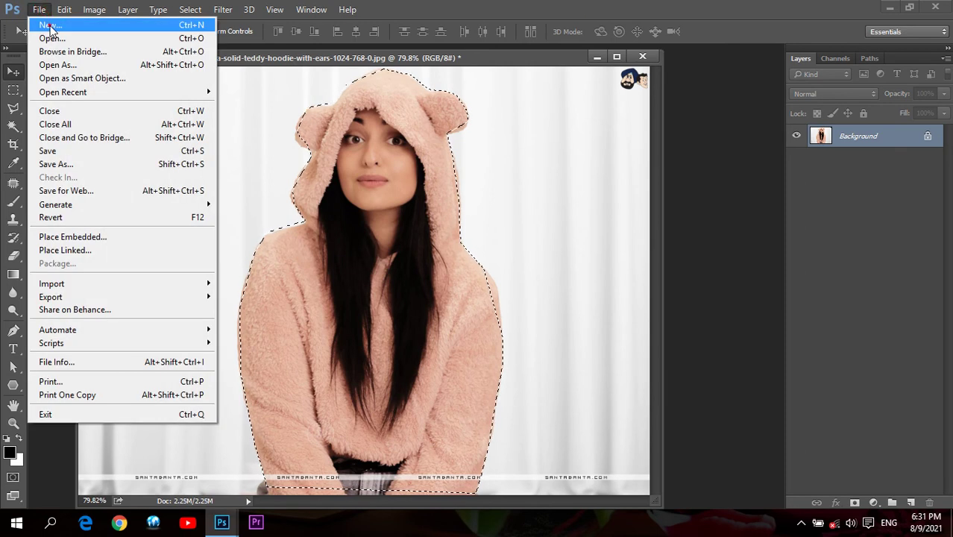
left_click(47, 23)
left_click(384, 131)
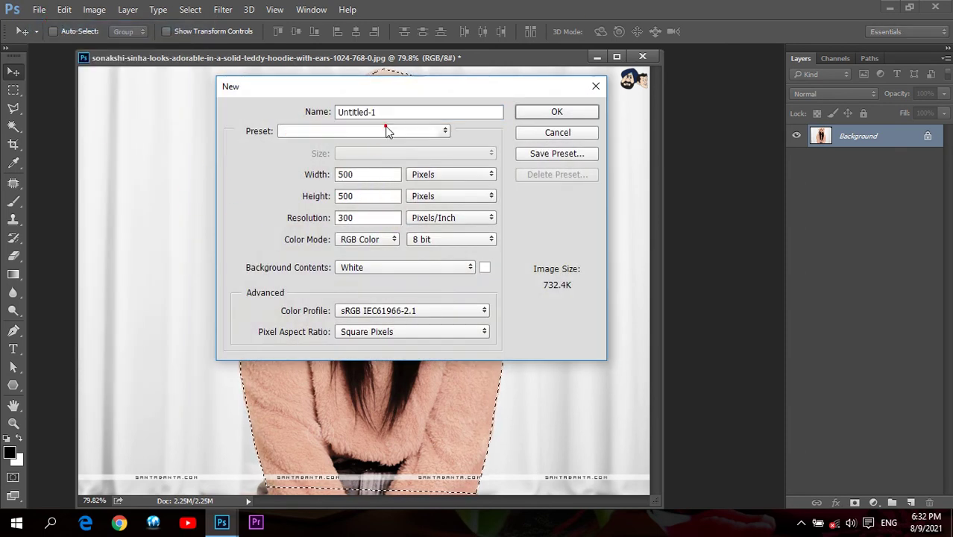
left_click(332, 213)
left_click(357, 153)
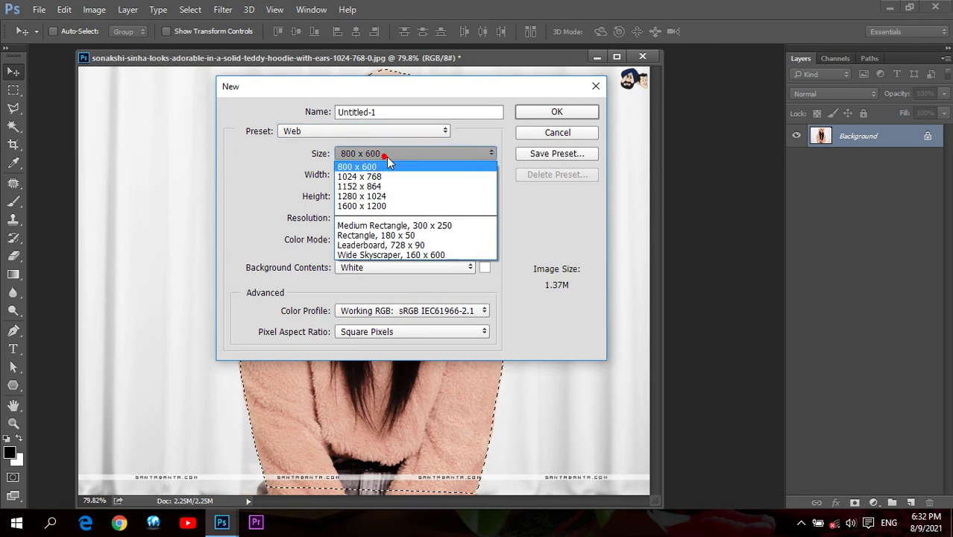
left_click(366, 177)
left_click(376, 216)
type("300")
key("Return")
Drag the selected figure into the new floating document and close the hoodie photo
mouse_move(522, 74)
left_mouse_down()
mouse_move(545, 108)
mouse_move(544, 96)
left_mouse_up()
left_click(362, 57)
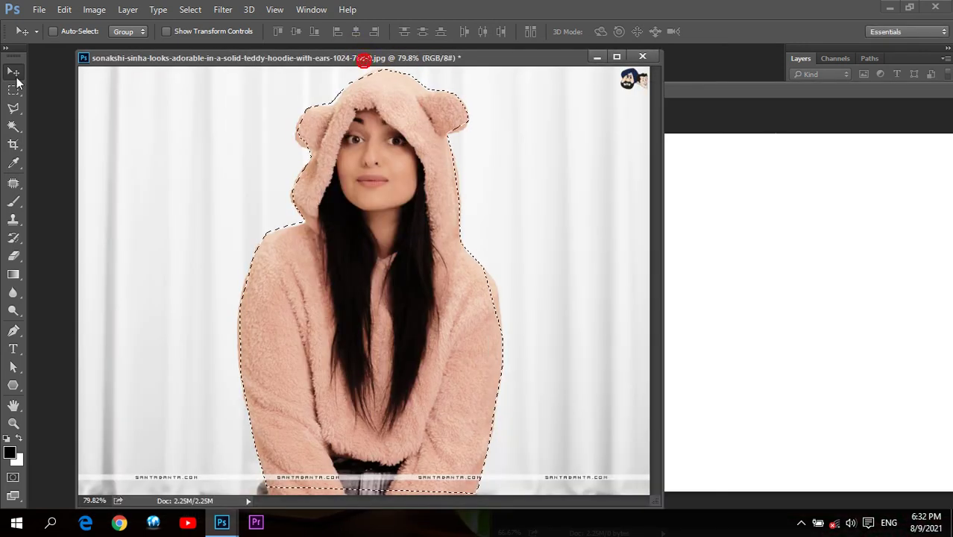
left_click_drag(388, 162, 784, 309)
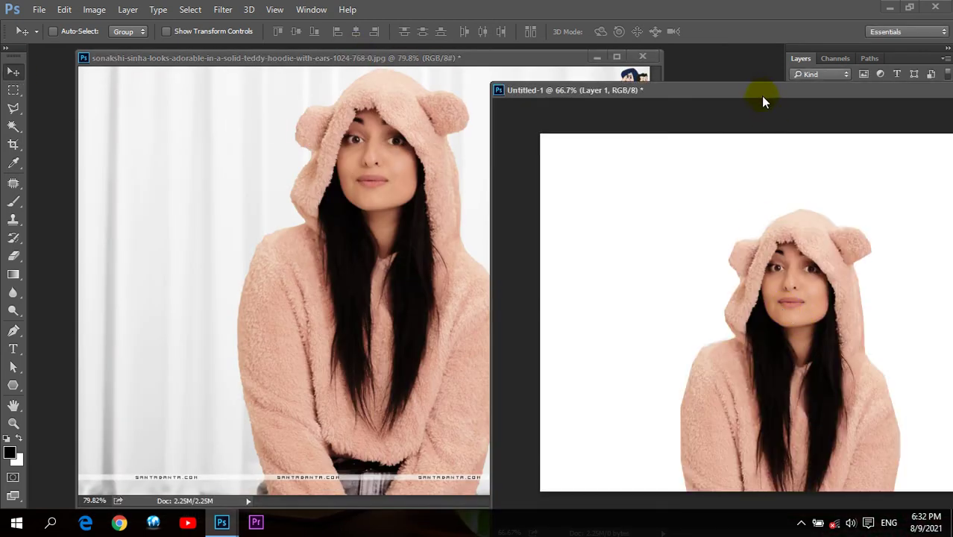
left_click(642, 55)
Nudge the figure slightly up and right, and shift the document window left
left_click_drag(703, 90, 291, 73)
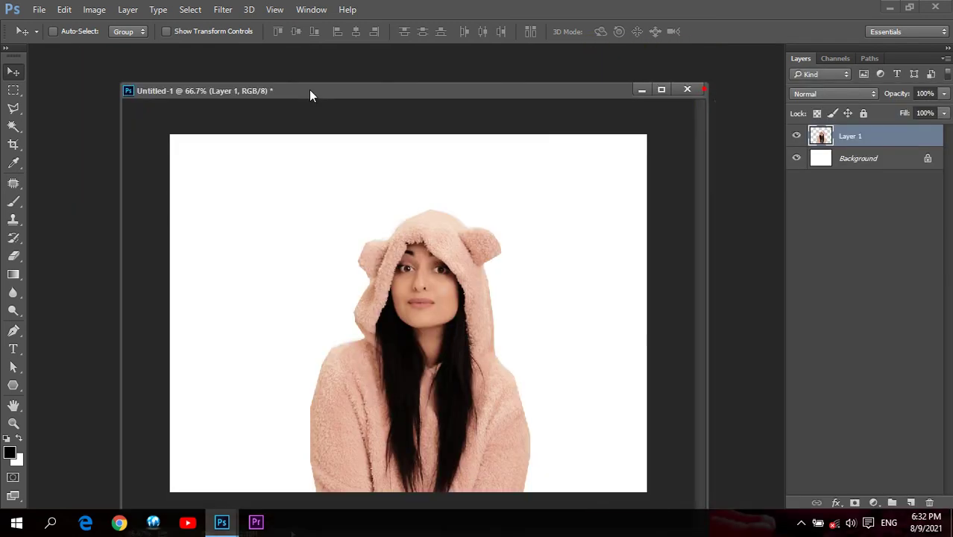
left_click_drag(382, 340, 373, 301)
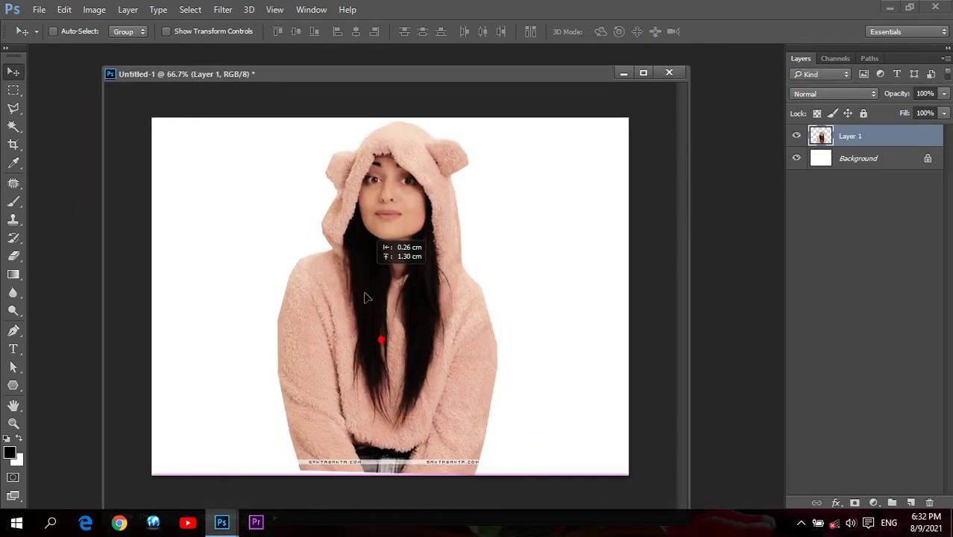
left_click_drag(373, 300, 378, 296)
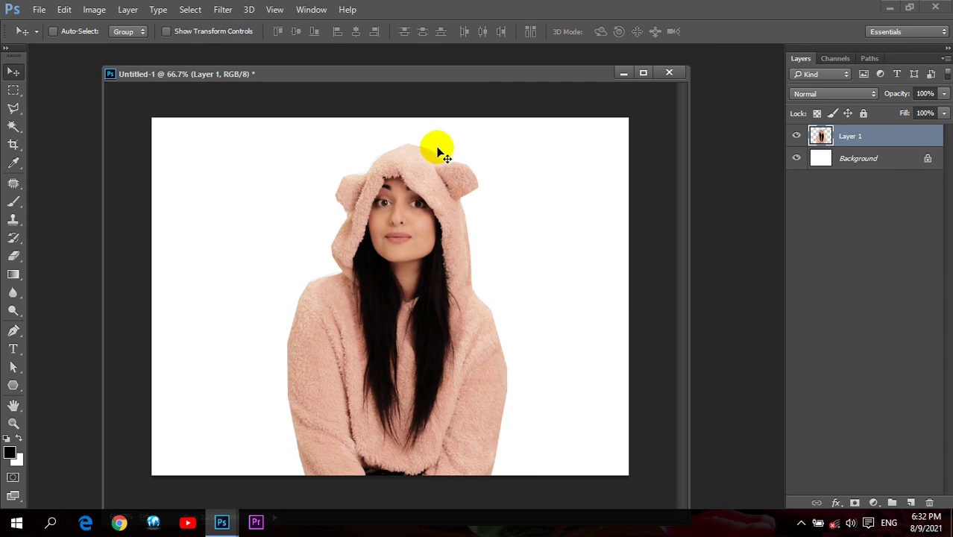
left_click_drag(449, 75, 436, 74)
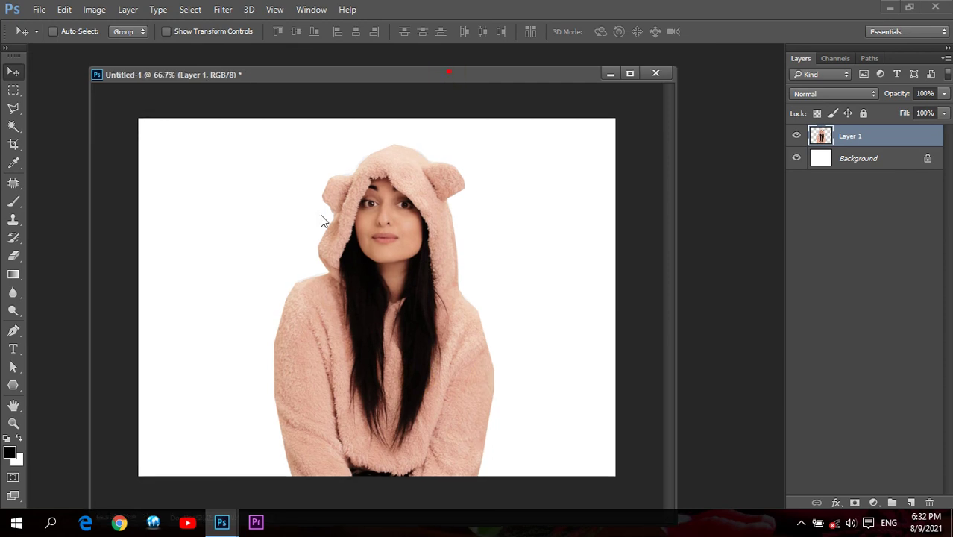
left_click(13, 425)
Fit the view to the screen, check the colour picker, and toggle Layer 1's visibility
left_click(413, 33)
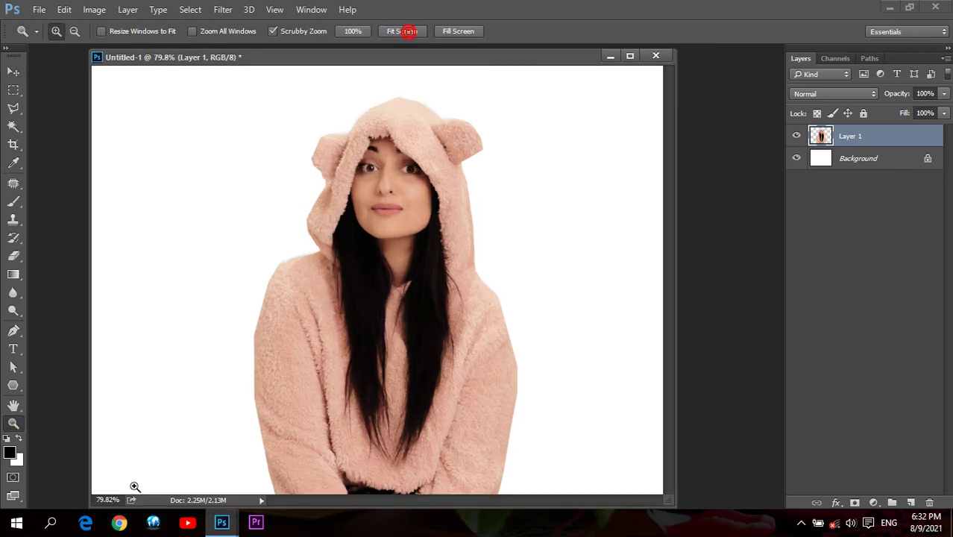
left_click(9, 451)
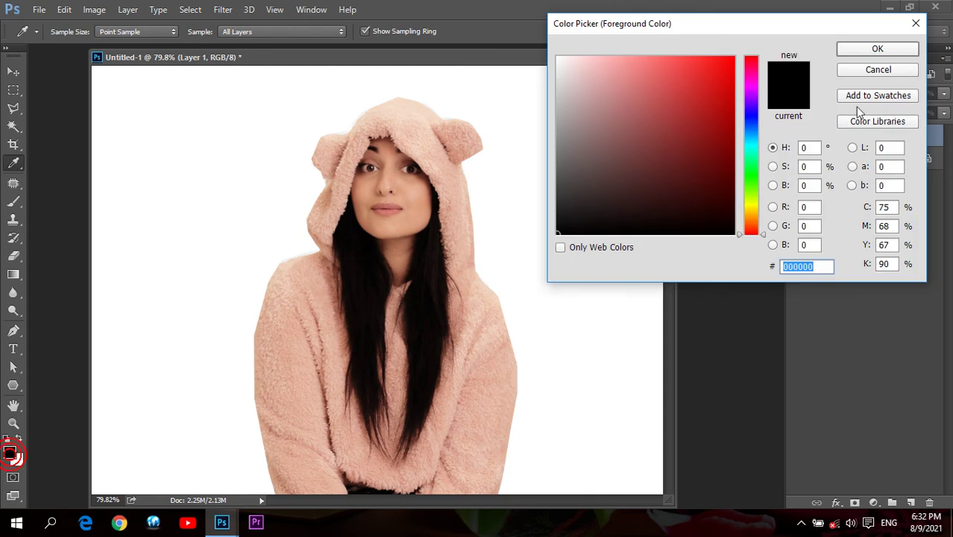
left_click(878, 70)
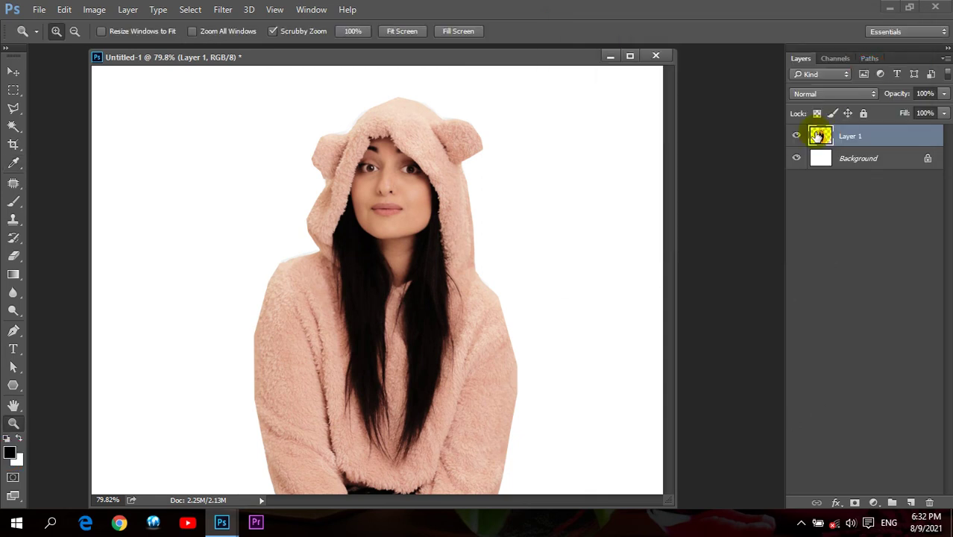
left_click(797, 136)
left_click(797, 135)
left_click(796, 135)
left_click(796, 138)
left_click(863, 166)
left_click(864, 138)
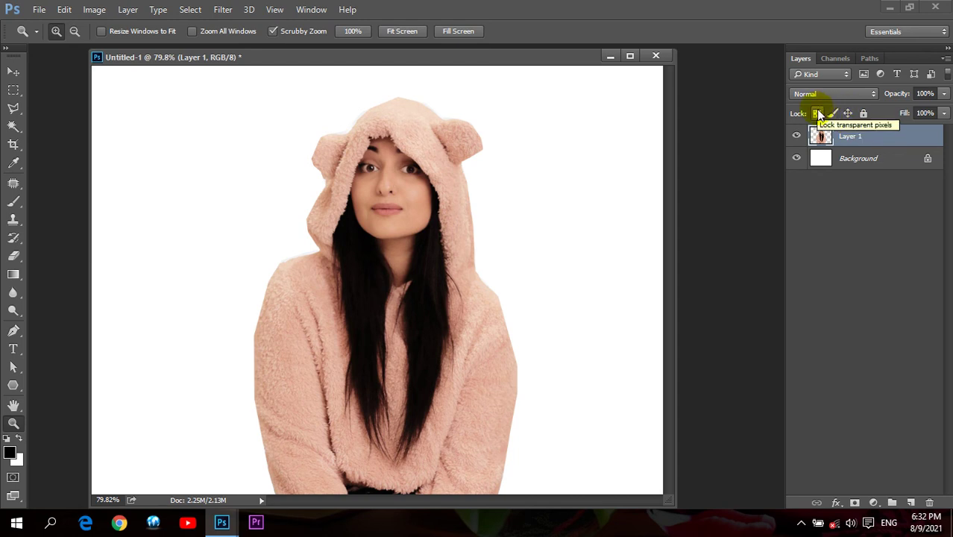
Pick the hard round 200 px brush, paint trial black strokes, and undo them
left_click(13, 200)
left_click(54, 207)
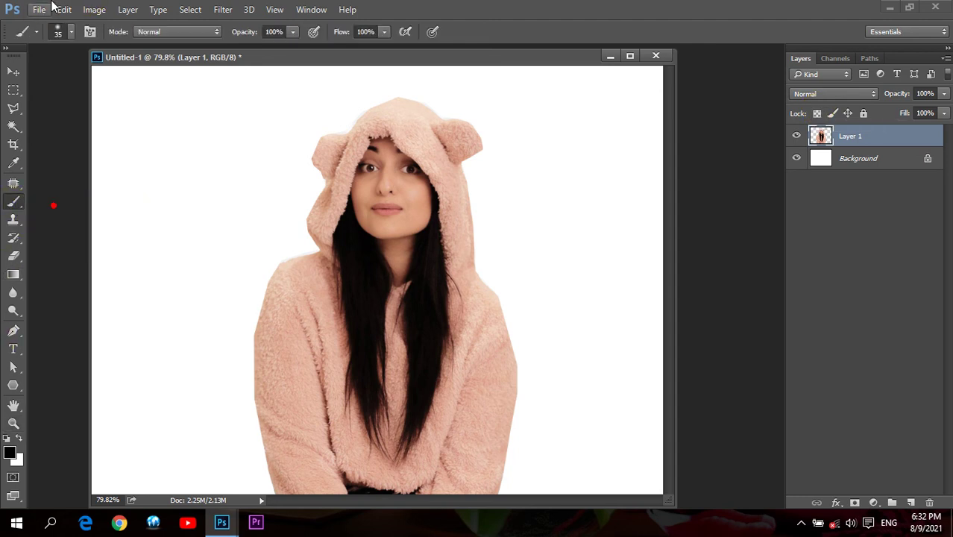
left_click(71, 32)
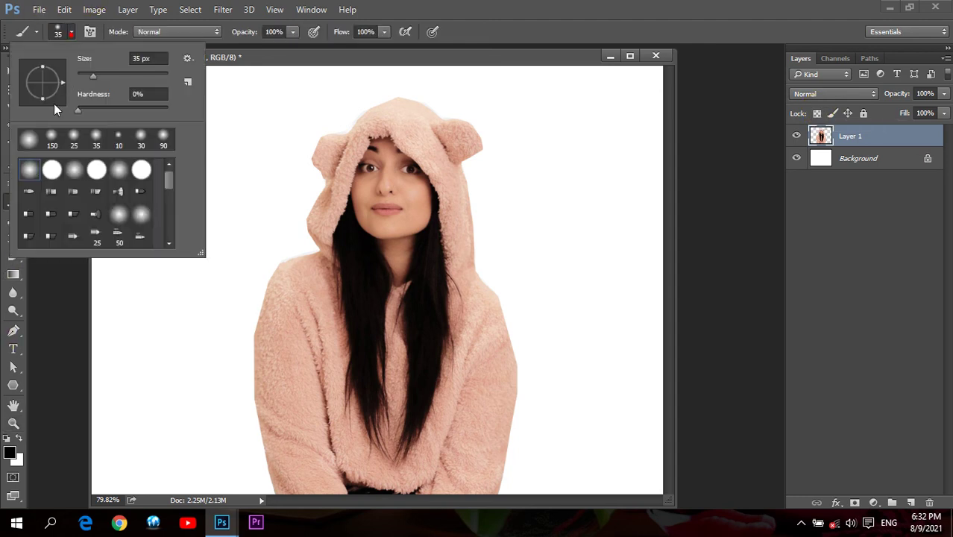
double_click(53, 171)
left_click_drag(254, 245, 374, 138)
mouse_move(403, 270)
left_mouse_down()
mouse_move(382, 245)
mouse_move(294, 259)
left_mouse_up()
key("ctrl+z")
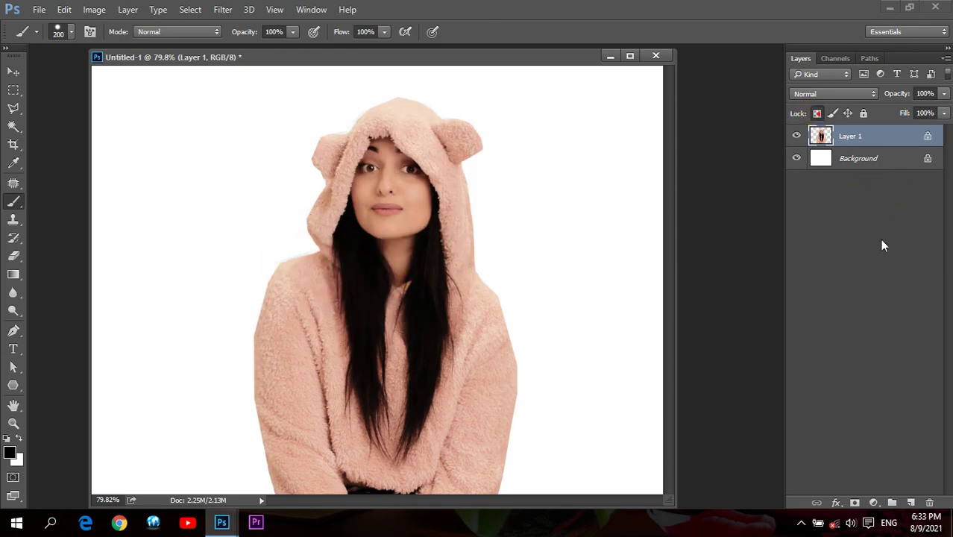
Lock Layer 1's transparent pixels, paint black test strokes over the figure, then unlock it
left_click(820, 135)
left_click_drag(413, 156, 418, 187)
mouse_move(287, 235)
left_mouse_down()
mouse_move(394, 192)
mouse_move(451, 388)
left_mouse_up()
left_click(818, 113)
double_click(817, 112)
Undo another black stroke, relock Layer 1's transparency, and undo a further black test stroke
left_click_drag(498, 197, 443, 234)
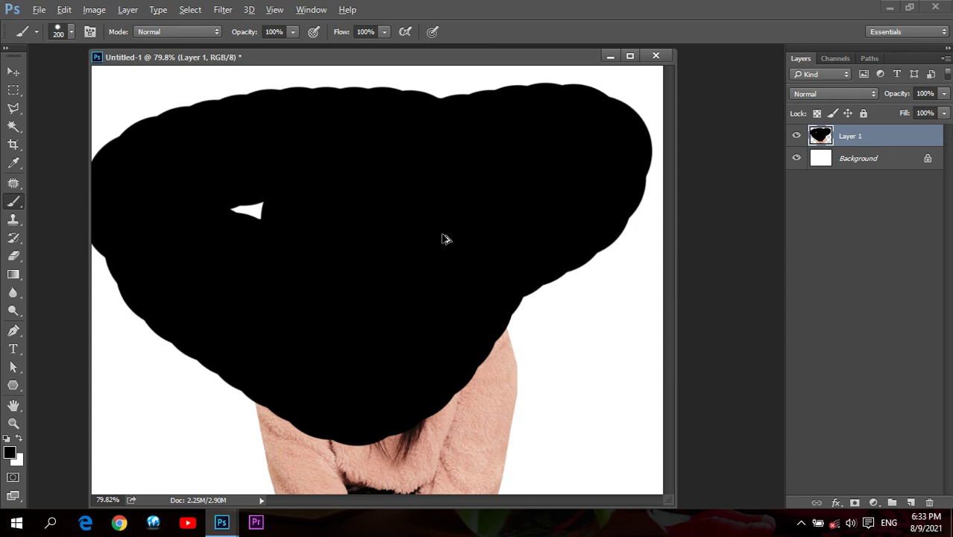
key("ctrl+z")
left_click(824, 113)
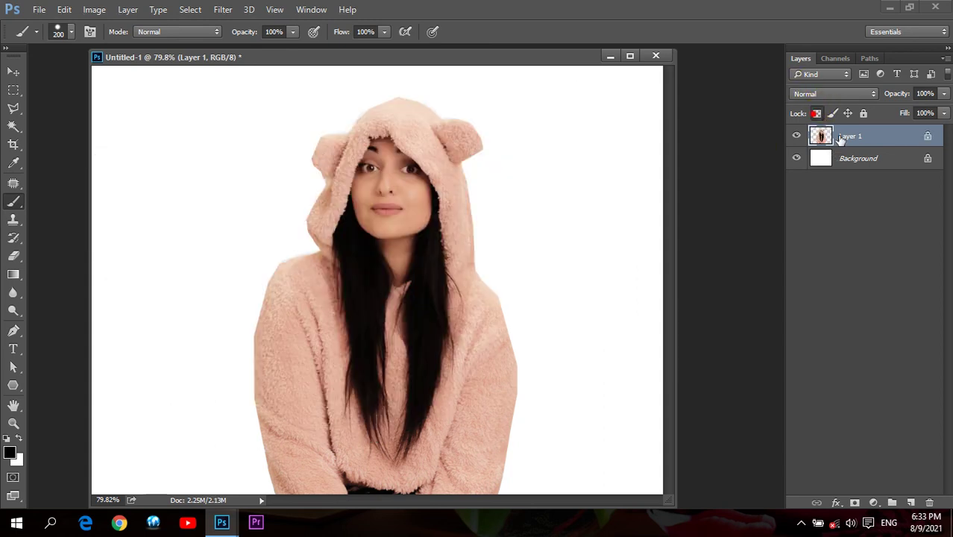
left_click(821, 136)
left_click_drag(459, 157, 458, 155)
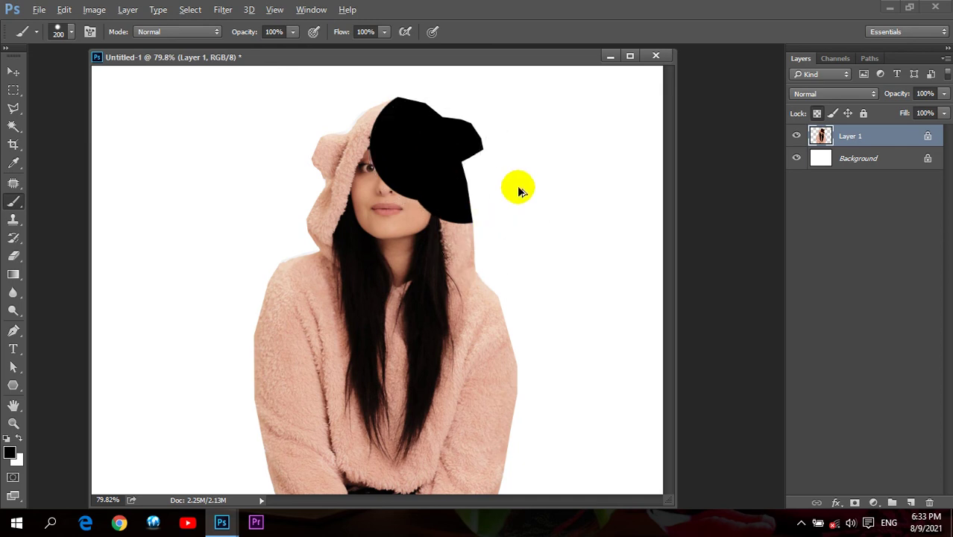
key("ctrl+z")
Set the foreground colour to pure red and paint it across the lower sweater
left_click(9, 452)
left_click_drag(730, 96, 735, 57)
left_click(878, 48)
mouse_move(481, 459)
left_mouse_down()
mouse_move(536, 447)
mouse_move(337, 451)
left_mouse_up()
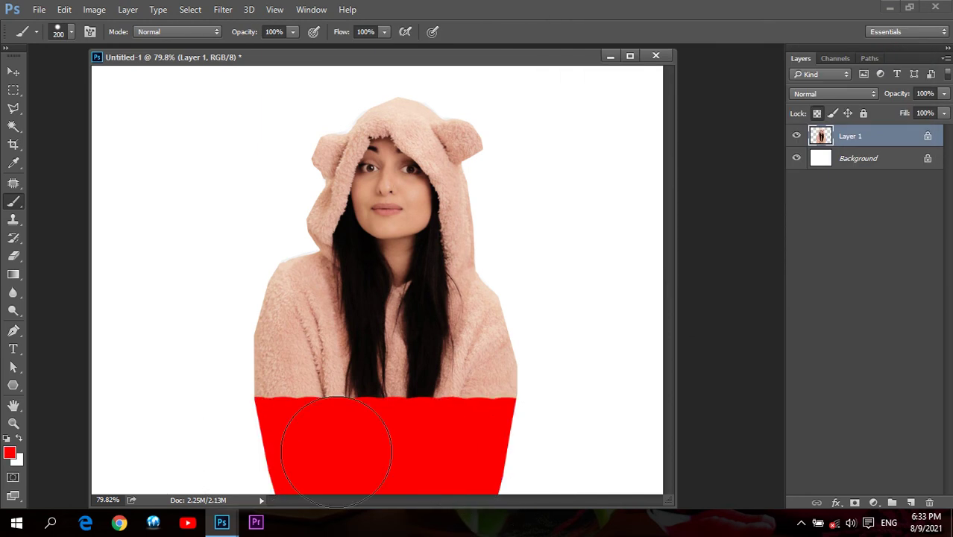
Set foreground to blue 0066ff, paint a blue test stroke, then undo the blue and red paint
key("i")
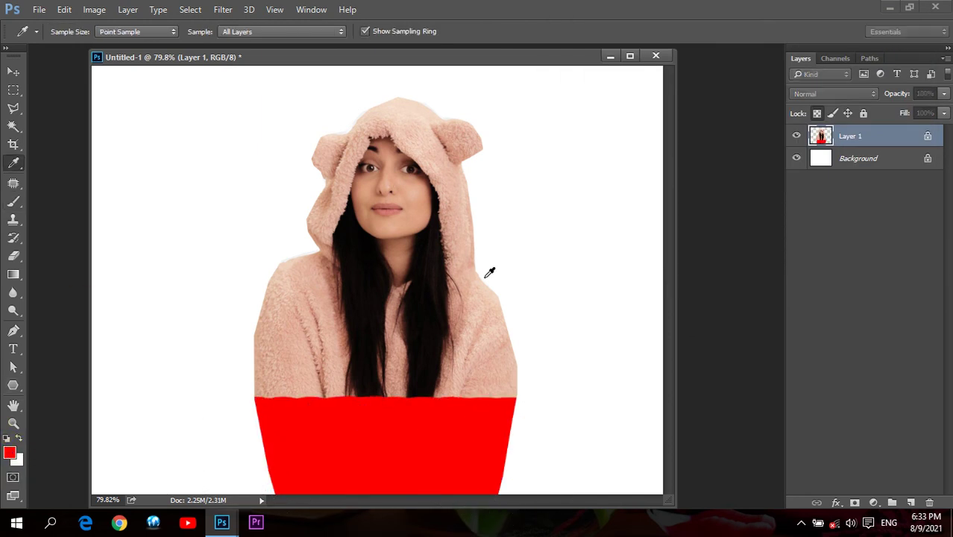
left_click(751, 127)
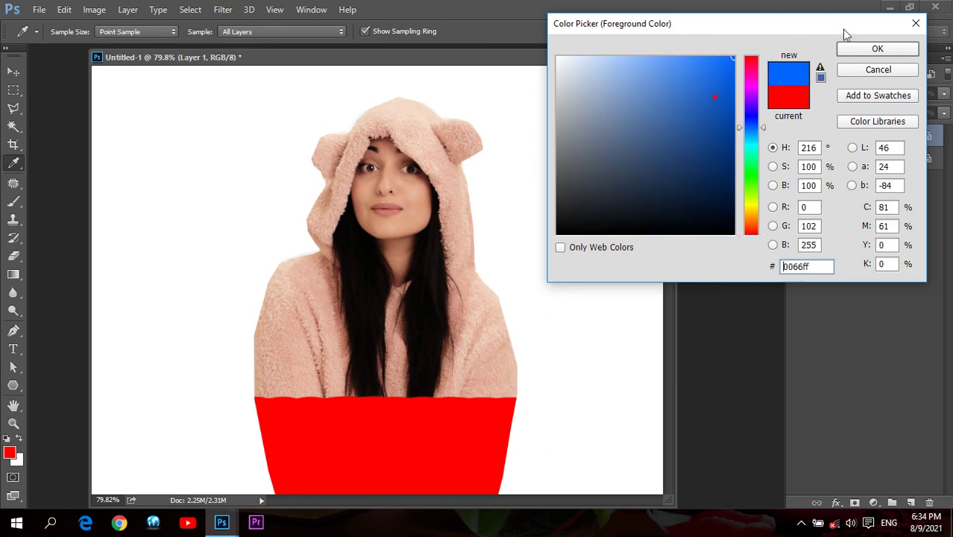
left_click(877, 49)
key("b")
mouse_move(513, 302)
left_mouse_down()
mouse_move(294, 337)
mouse_move(311, 345)
mouse_move(466, 251)
mouse_move(528, 159)
mouse_move(330, 119)
mouse_move(340, 95)
left_mouse_up()
key("ctrl+z")
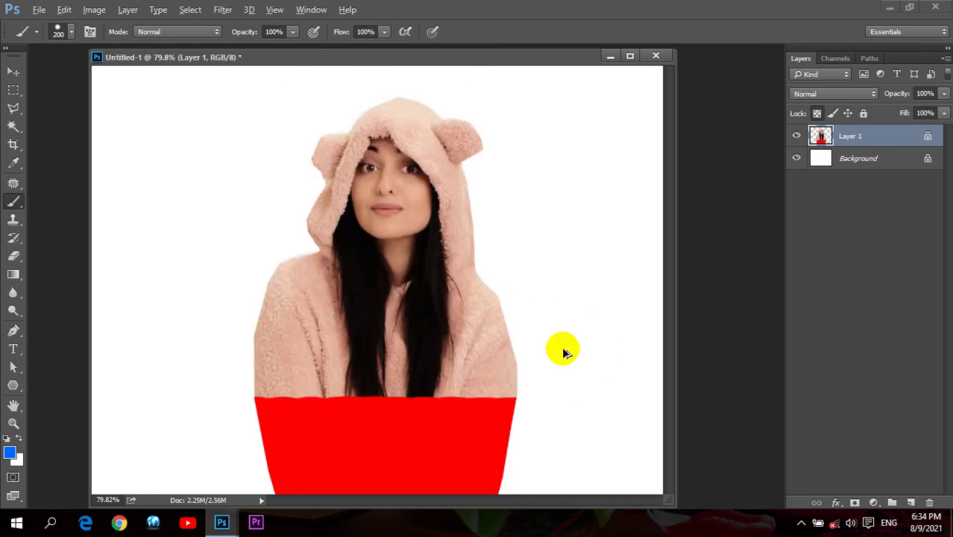
key("ctrl+alt+z")
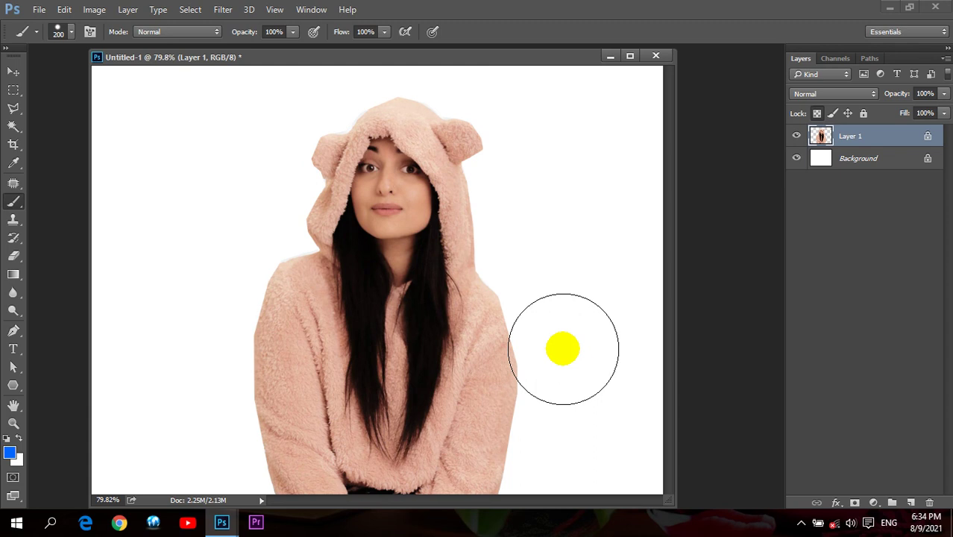
left_click(13, 71)
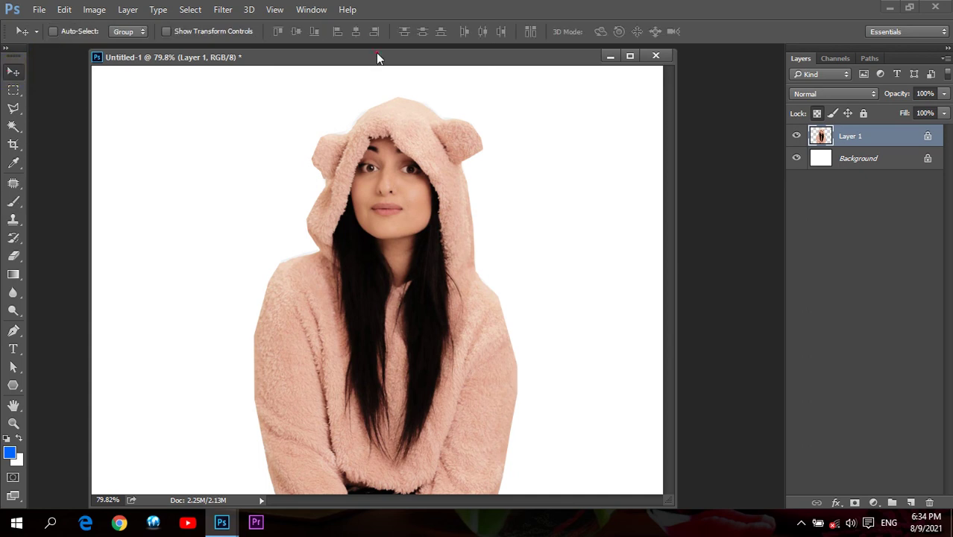
Load the hooded woman's outline as a selection from Layer 1's thumbnail
left_click_drag(376, 57, 384, 64)
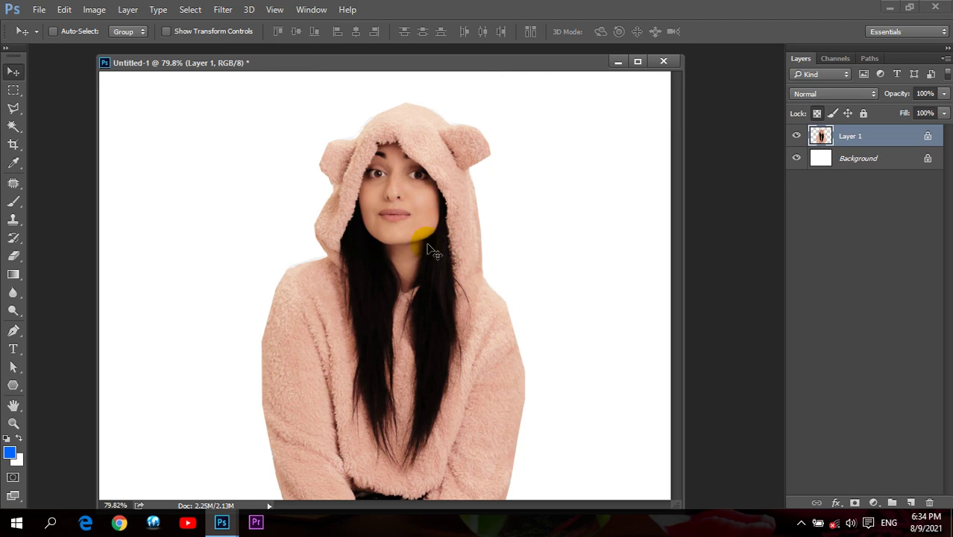
left_click(435, 232)
left_click(820, 136, "ctrl")
left_click(821, 137, "ctrl")
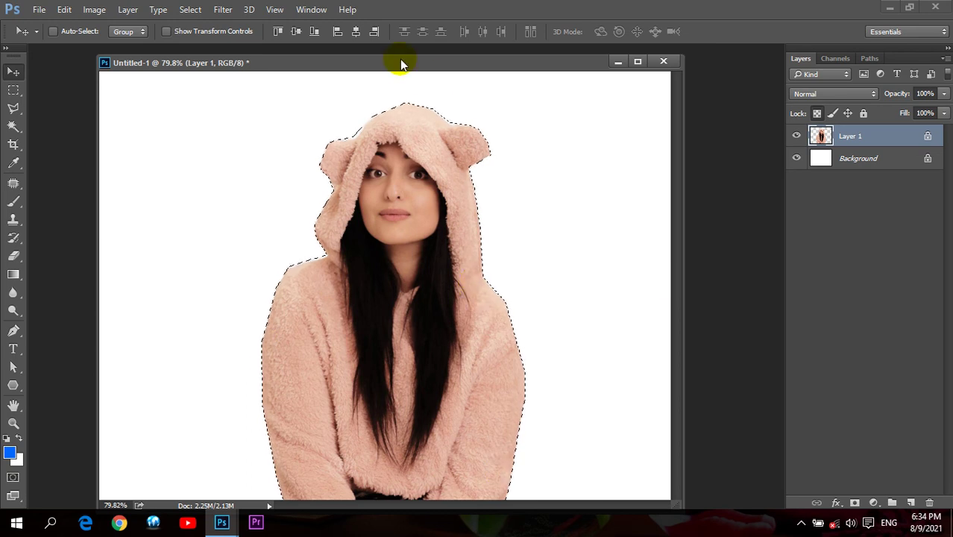
left_click_drag(408, 66, 440, 86)
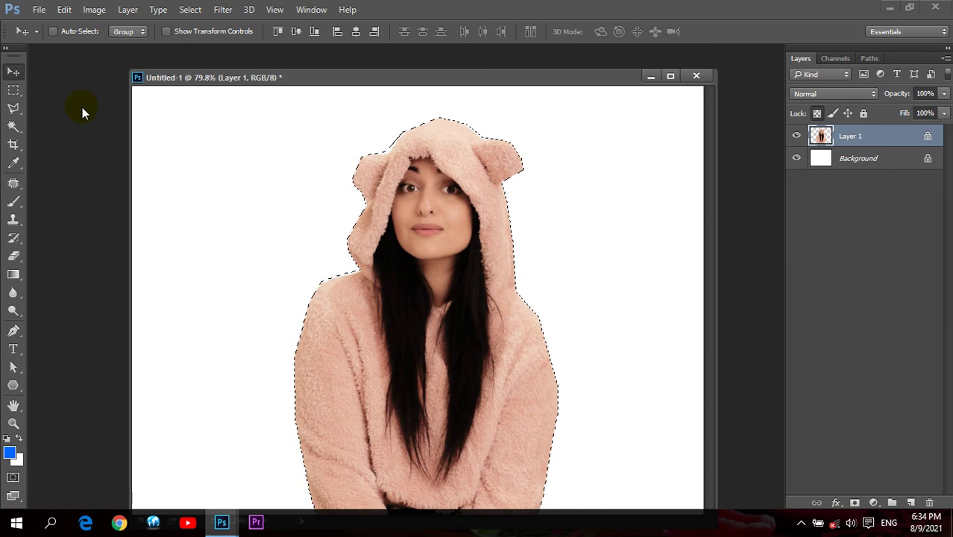
Browse the Open dialog to Local Disk (D:) and cancel without opening anything
key("ctrl+o")
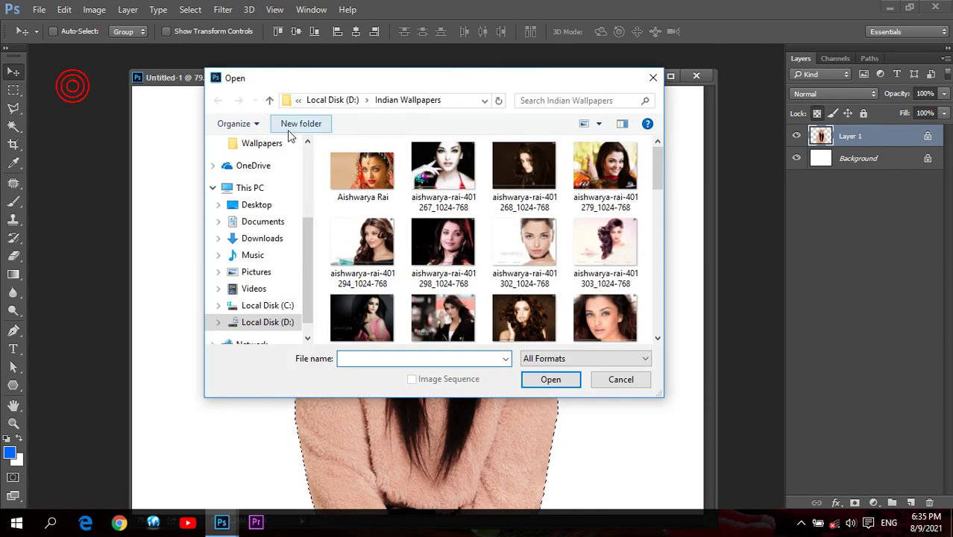
left_click(271, 102)
left_click_drag(658, 169, 658, 299)
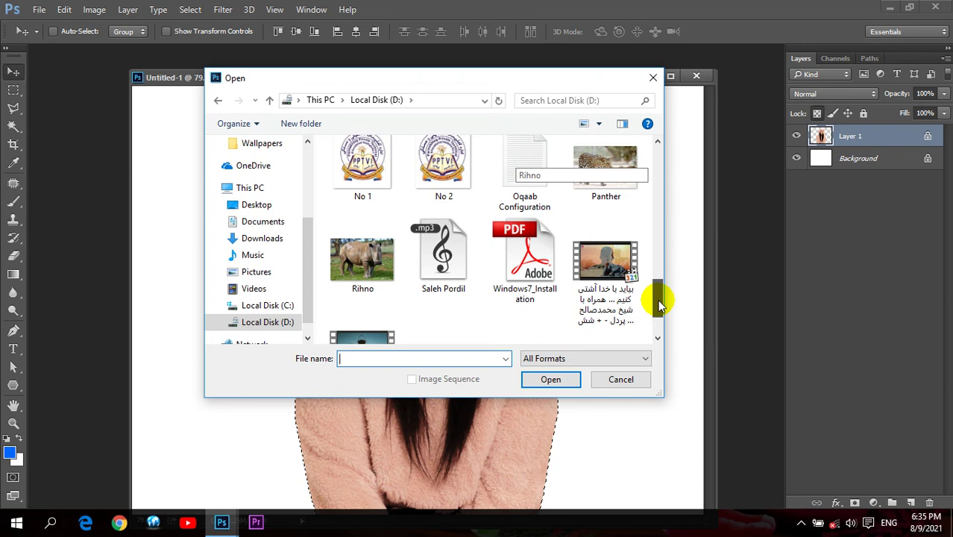
left_click(619, 379)
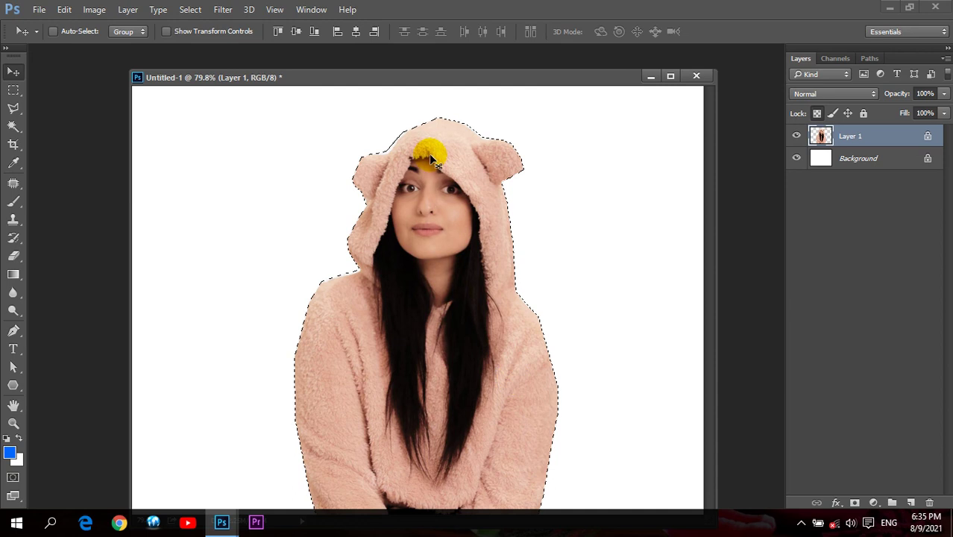
left_click(39, 9)
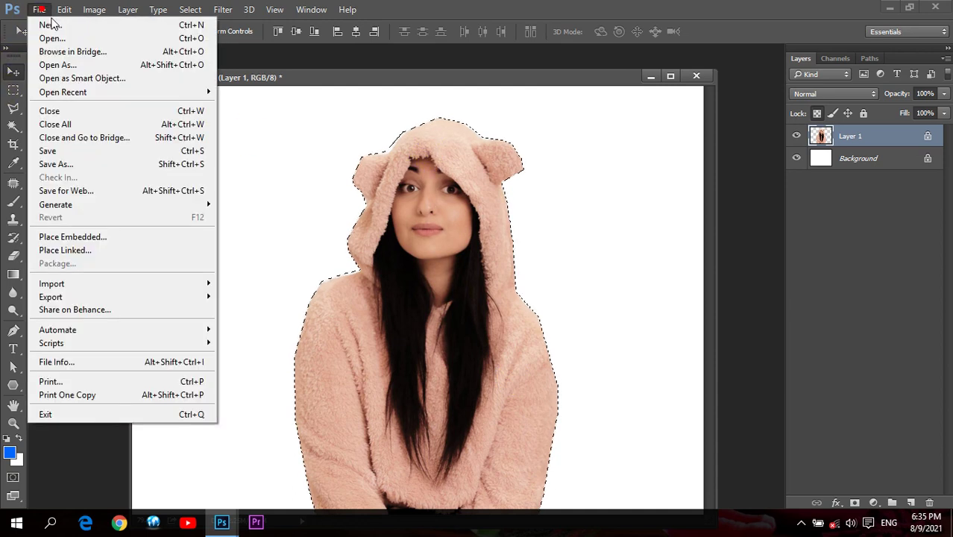
left_click(46, 35)
left_click(650, 78)
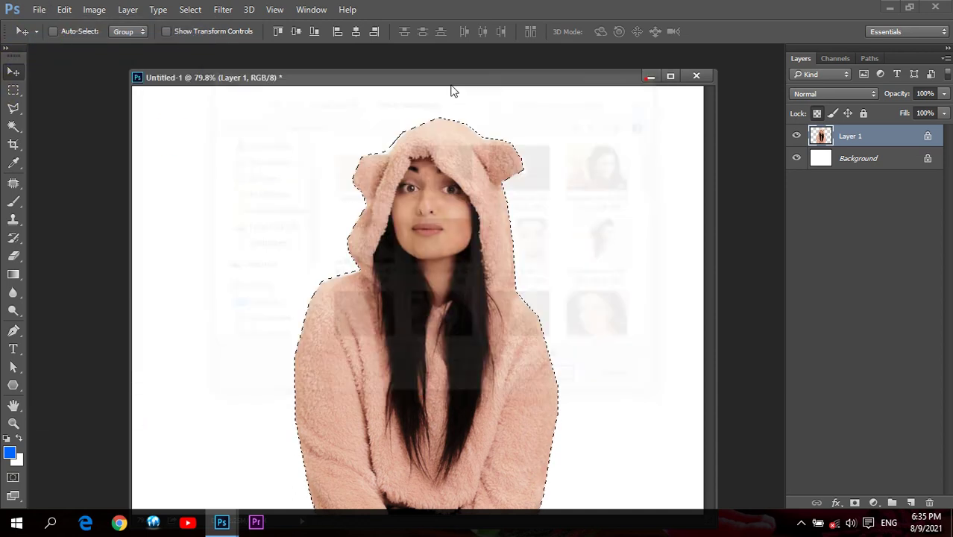
Create a blank 1024 × 768 Untitled-2 document and float it in its own window
left_click(39, 9)
left_click(50, 24)
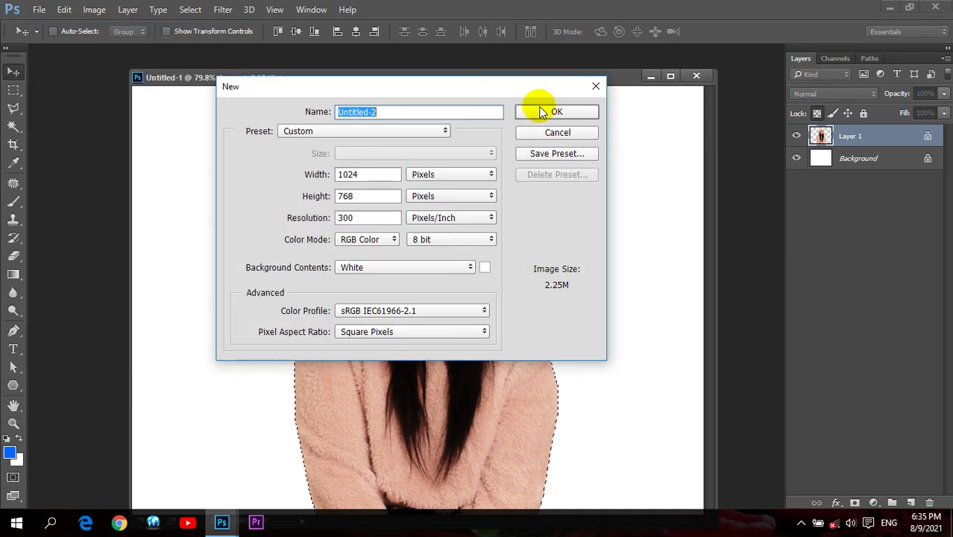
left_click(555, 112)
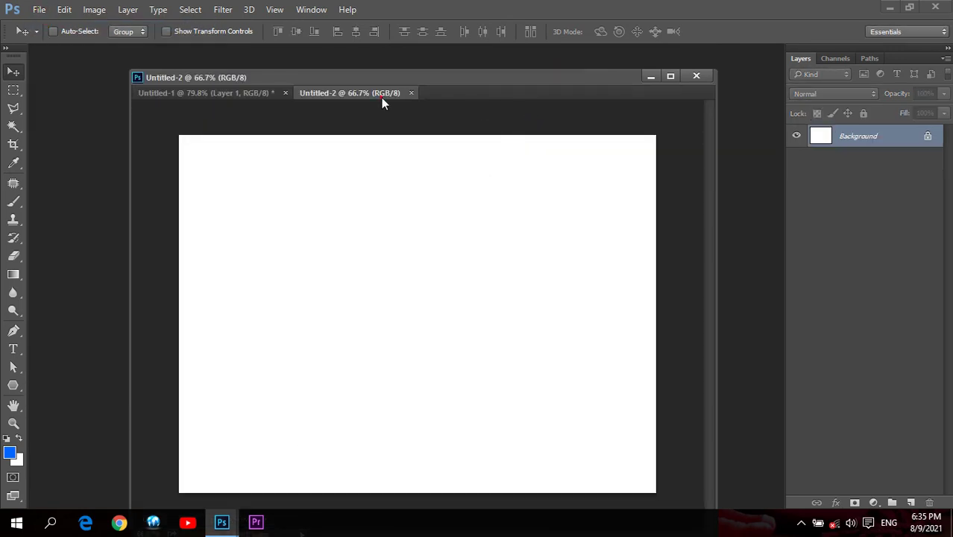
left_click_drag(382, 97, 437, 140)
left_click(408, 81)
left_click_drag(355, 87, 305, 90)
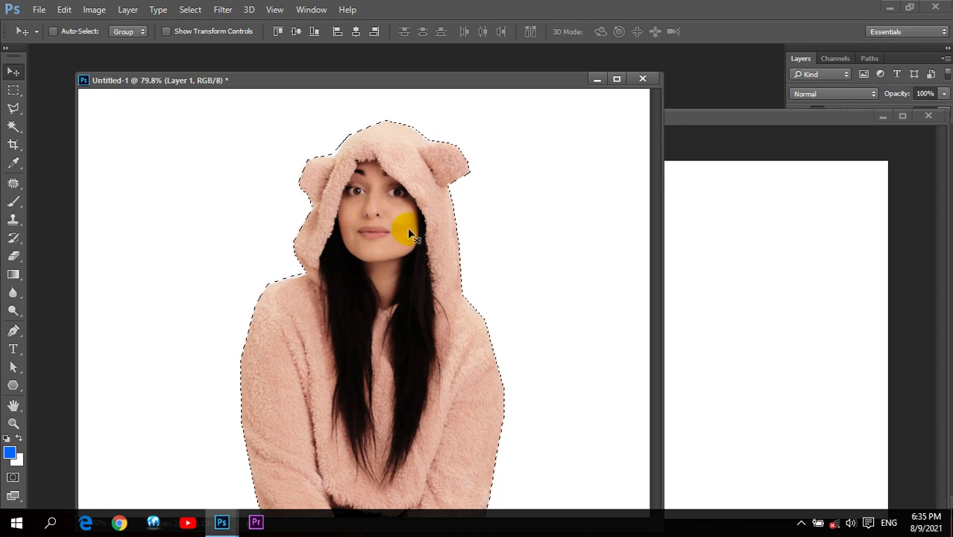
Drag the hoodie silhouette selection into Untitled-2 with the Rectangular Marquee, nudging it up and right
left_click(13, 90)
left_click(772, 344)
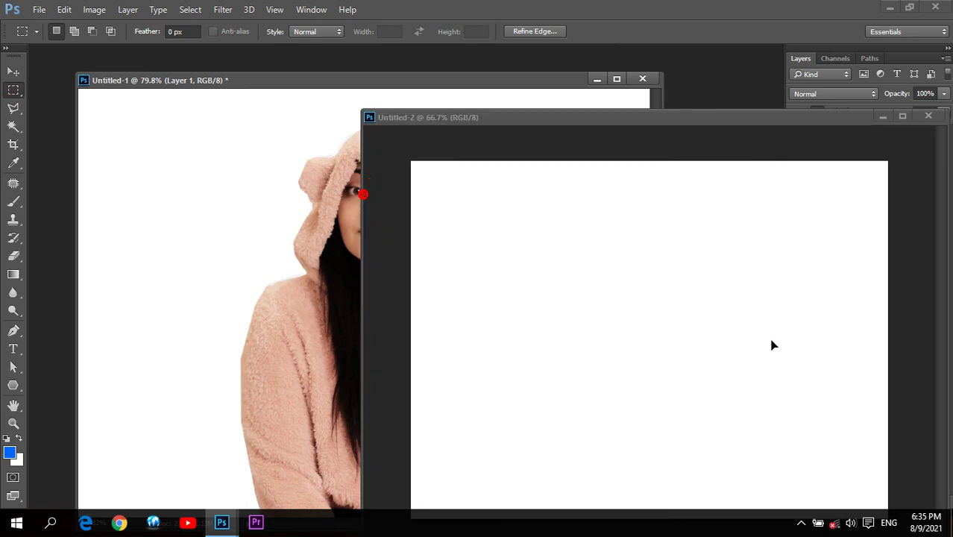
left_click_drag(773, 345, 772, 279)
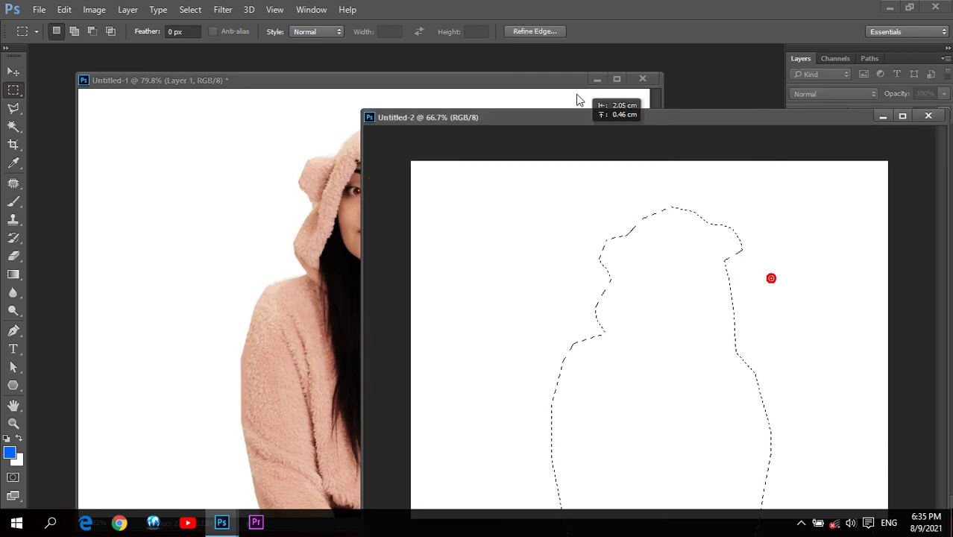
left_click_drag(631, 117, 402, 70)
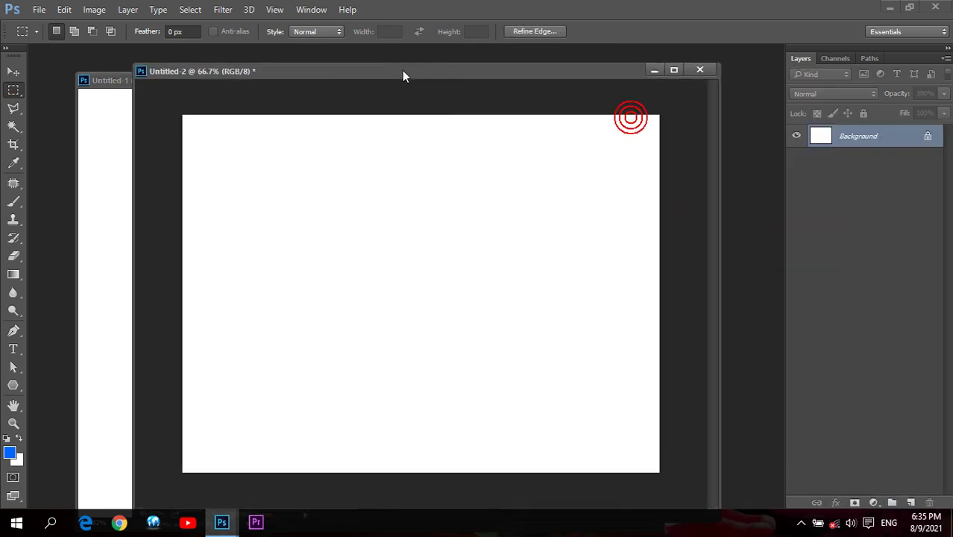
mouse_move(450, 225)
left_mouse_down()
mouse_move(438, 179)
mouse_move(436, 188)
left_mouse_up()
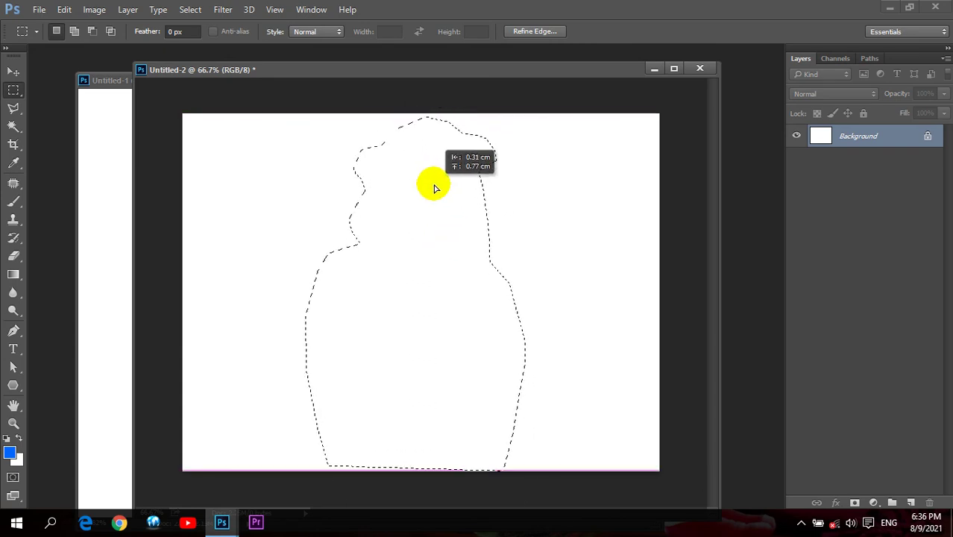
left_click_drag(435, 188, 445, 185)
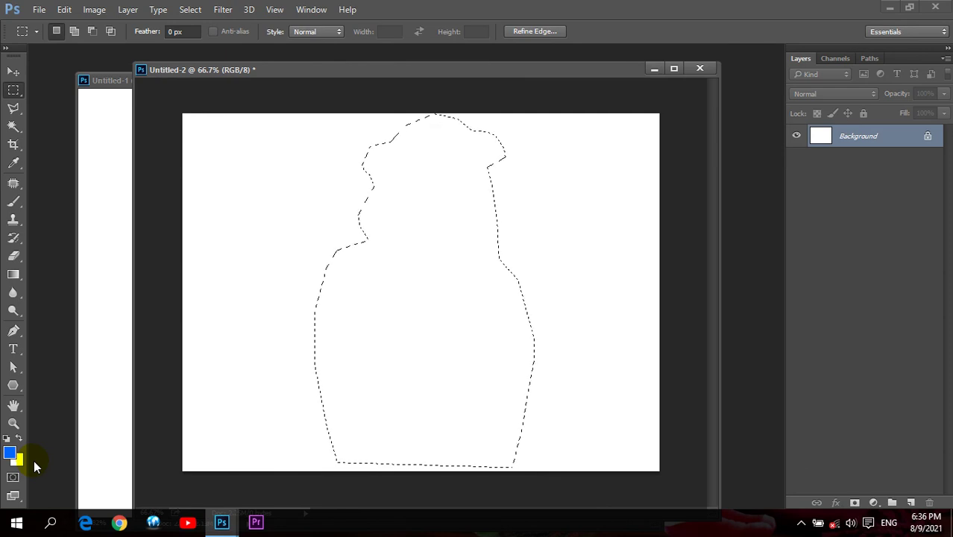
left_click_drag(418, 72, 423, 149)
Browse to the Wallpapers folder on D: and select Gerdoo Wallpaper (168)
left_click(404, 79)
double_click(727, 104)
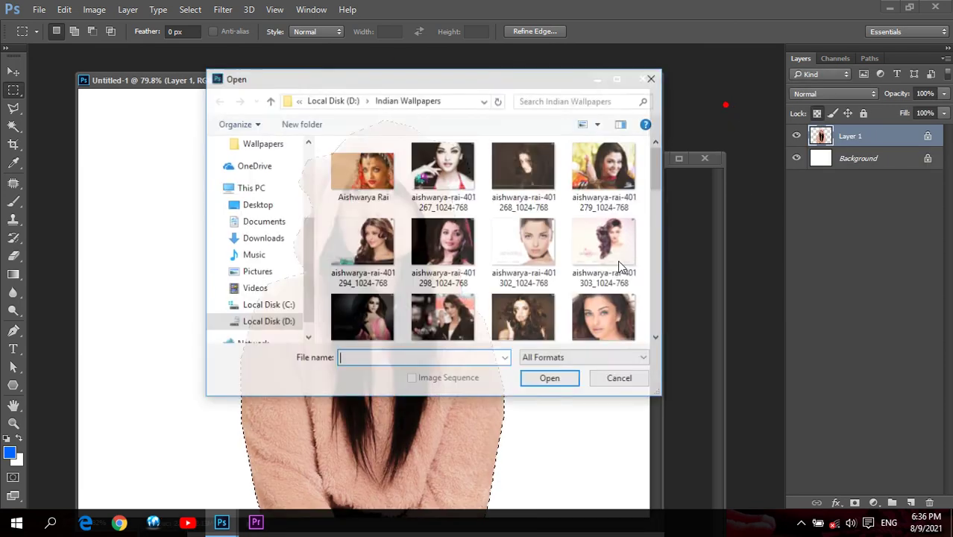
left_click(269, 100)
left_click_drag(659, 154, 660, 214)
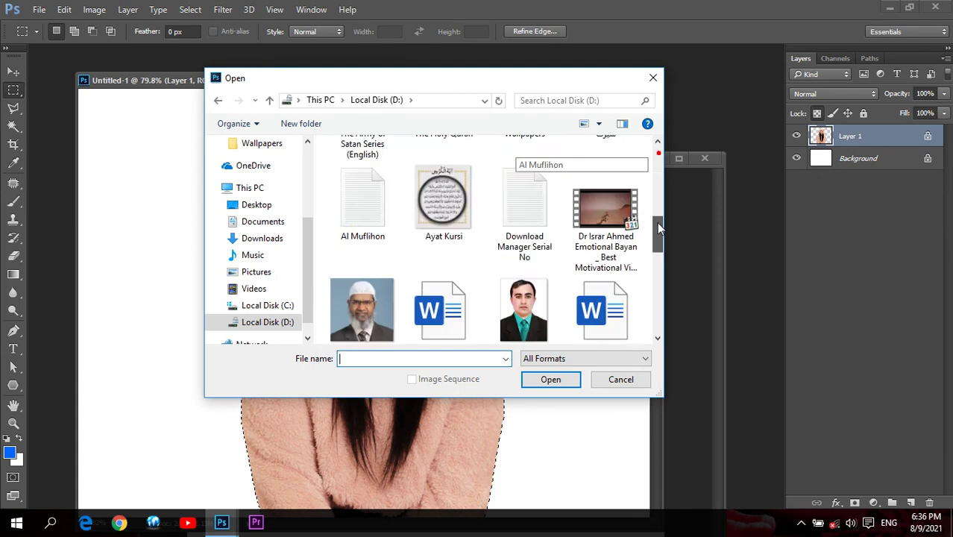
double_click(527, 187)
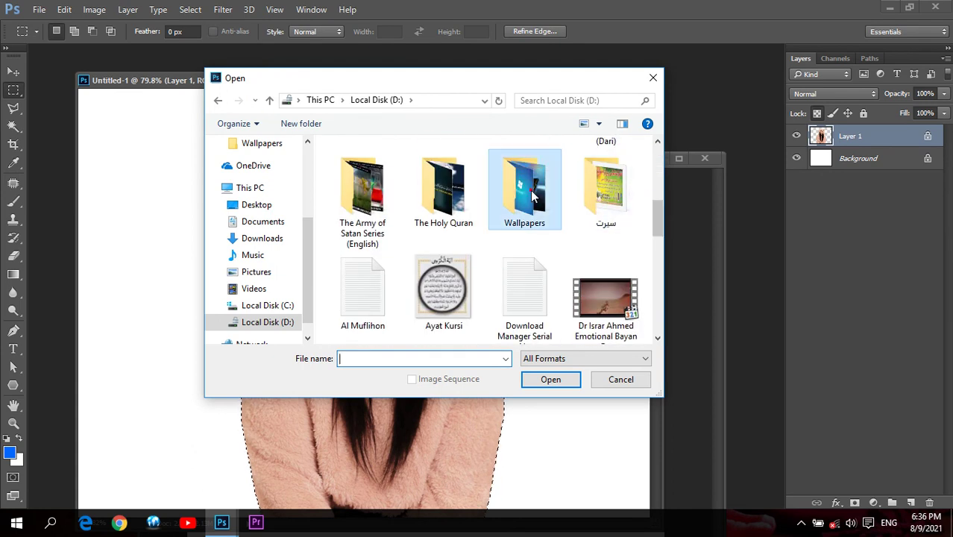
left_click(657, 154)
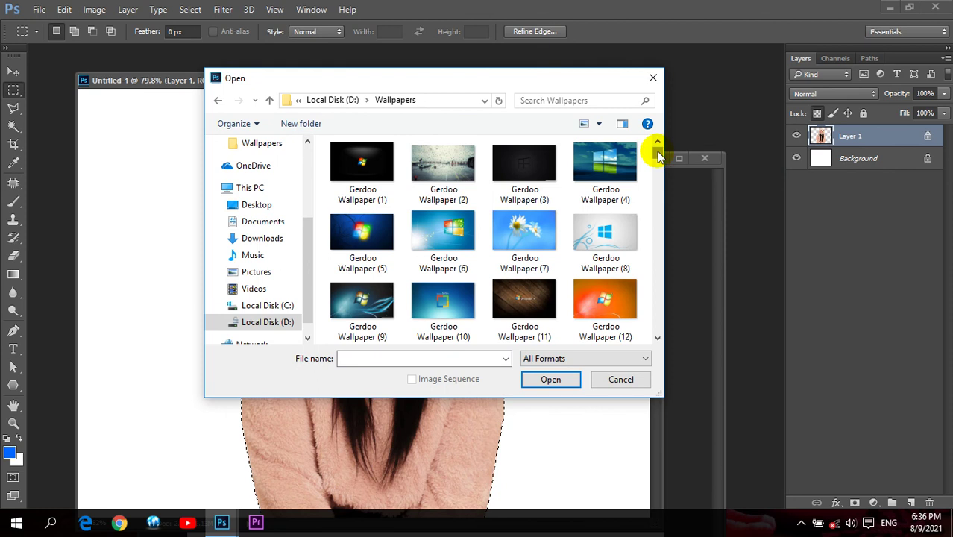
left_click_drag(659, 154, 661, 263)
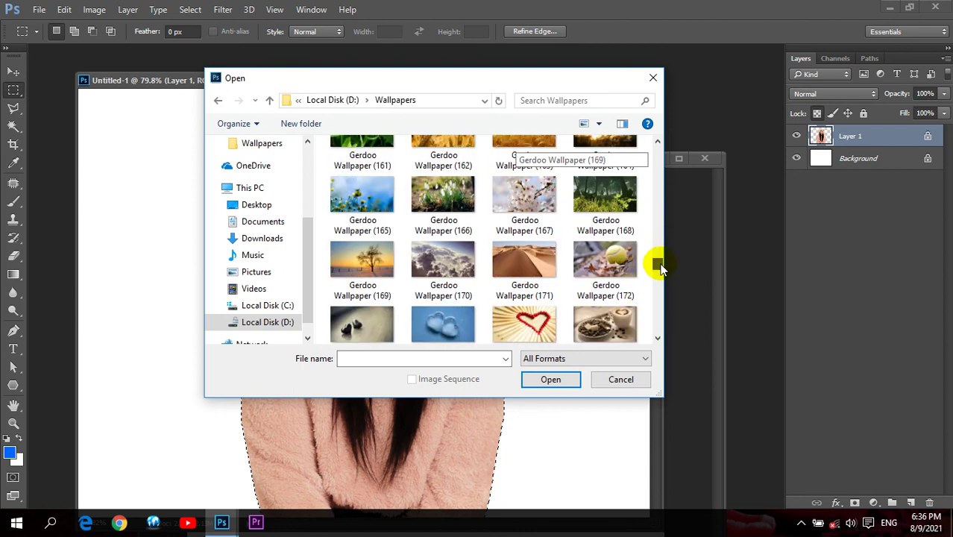
left_click(621, 207)
Open Gerdoo Wallpaper (168), float it, and position the silhouette selection over the trees
left_click(553, 380)
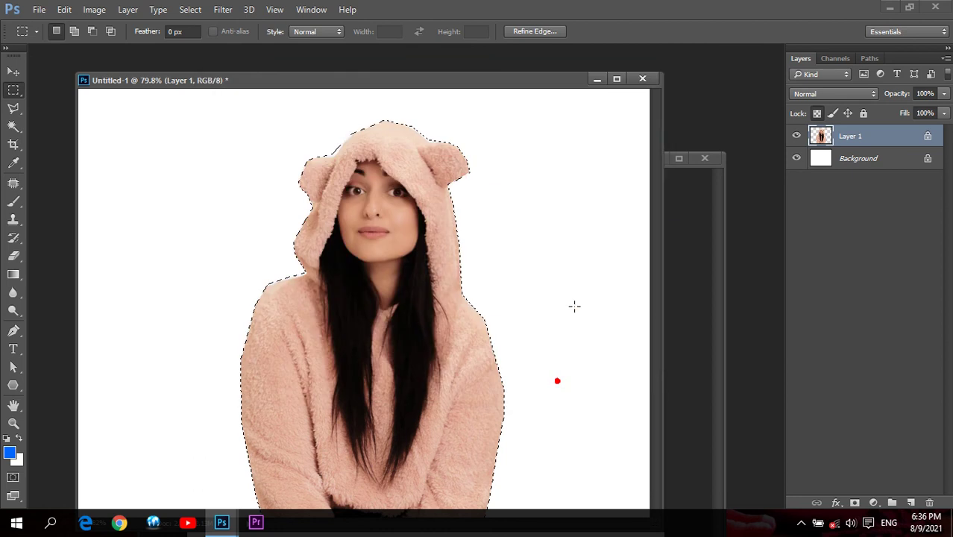
mouse_move(389, 97)
left_mouse_down()
mouse_move(511, 131)
mouse_move(532, 112)
left_mouse_up()
left_click(420, 86)
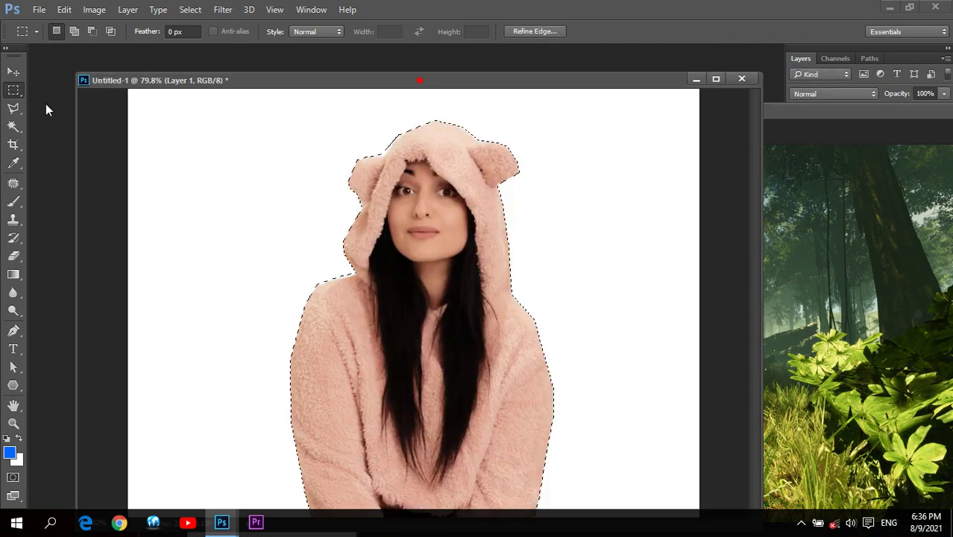
left_click_drag(409, 205, 858, 288)
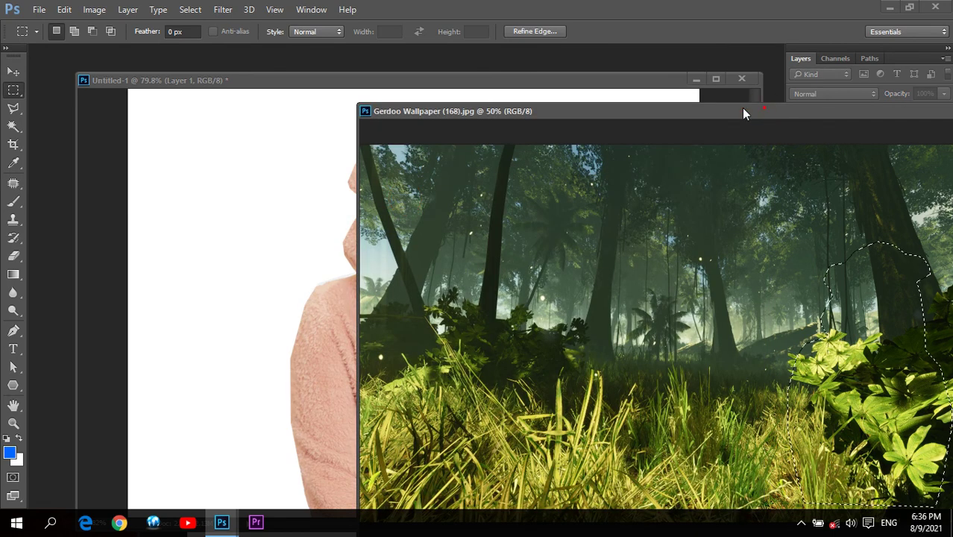
left_click_drag(765, 112, 479, 71)
left_click_drag(549, 292, 590, 250)
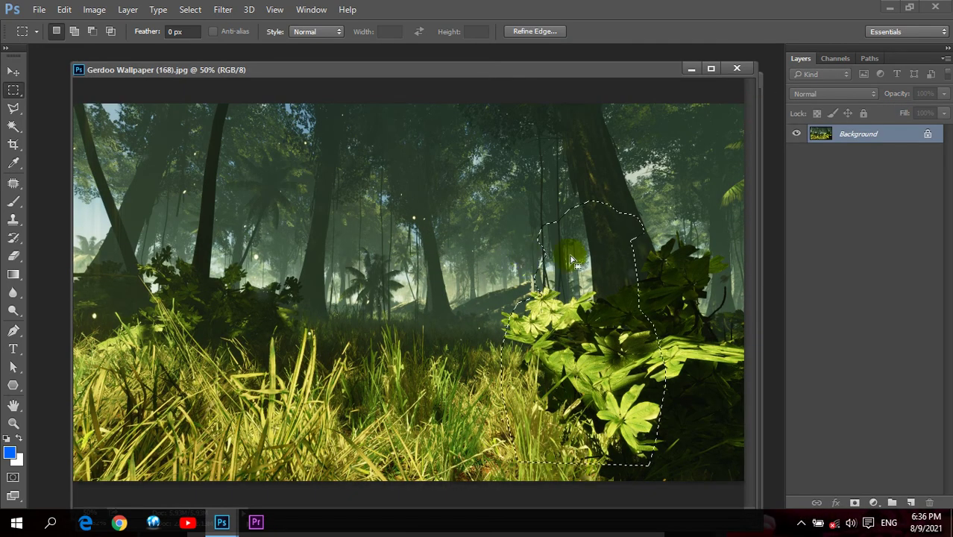
mouse_move(508, 255)
left_mouse_down()
mouse_move(359, 218)
mouse_move(375, 186)
left_mouse_up()
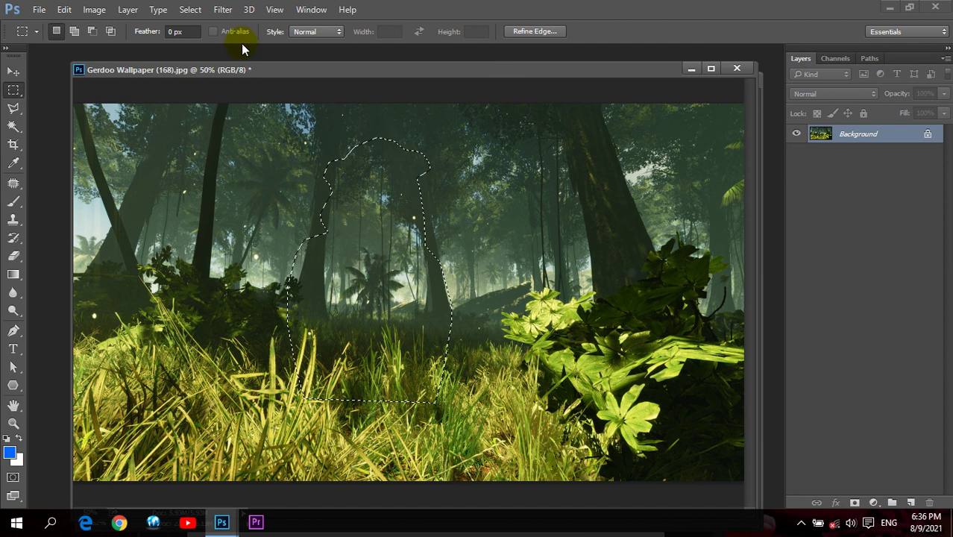
Minimize the girl photo, deselect on Untitled-2, and bring the forest wallpaper back to front
left_click_drag(298, 68, 433, 156)
left_click(404, 80)
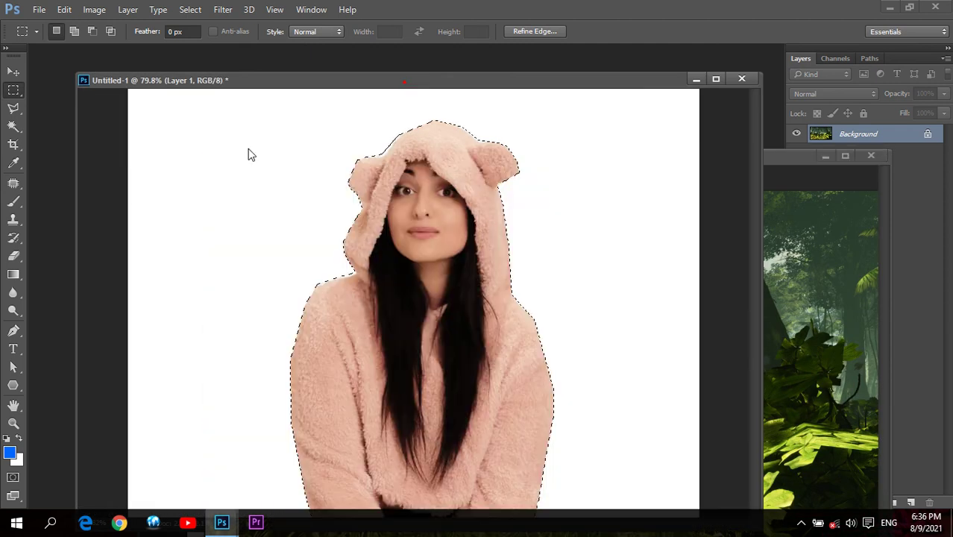
left_click(697, 79)
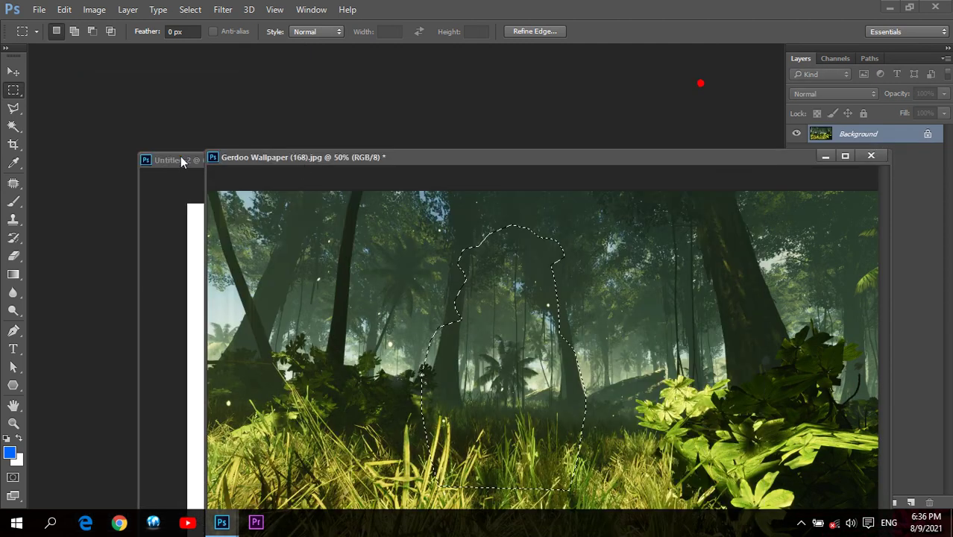
left_click(171, 160)
left_click(479, 229)
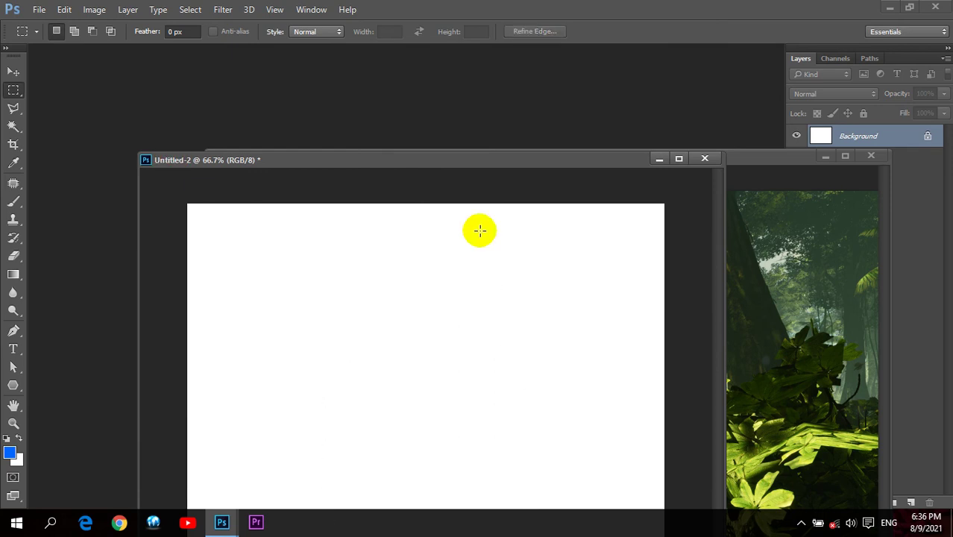
left_click_drag(422, 126, 440, 135)
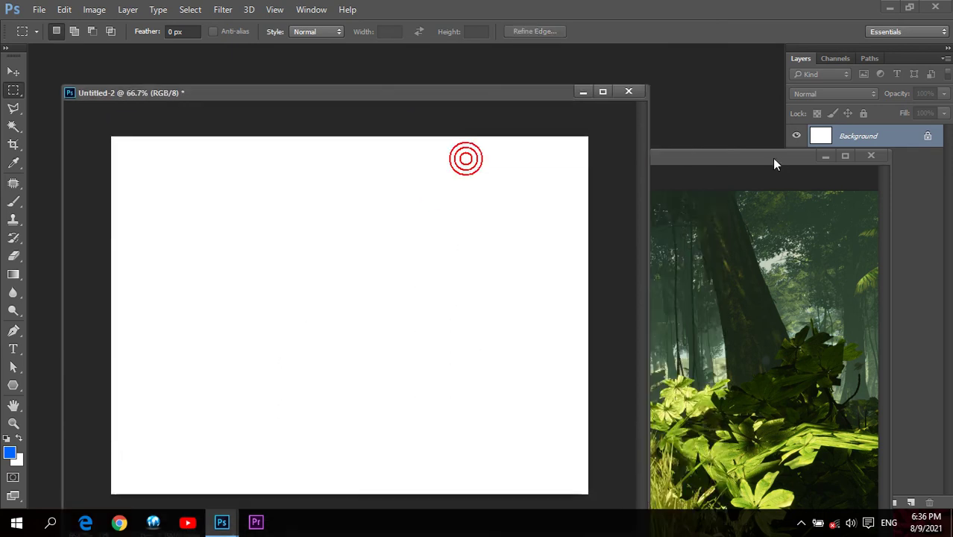
left_click(772, 158)
Drag the silhouette-shaped forest piece with the Move tool into Untitled-2 as Layer 1
key("v")
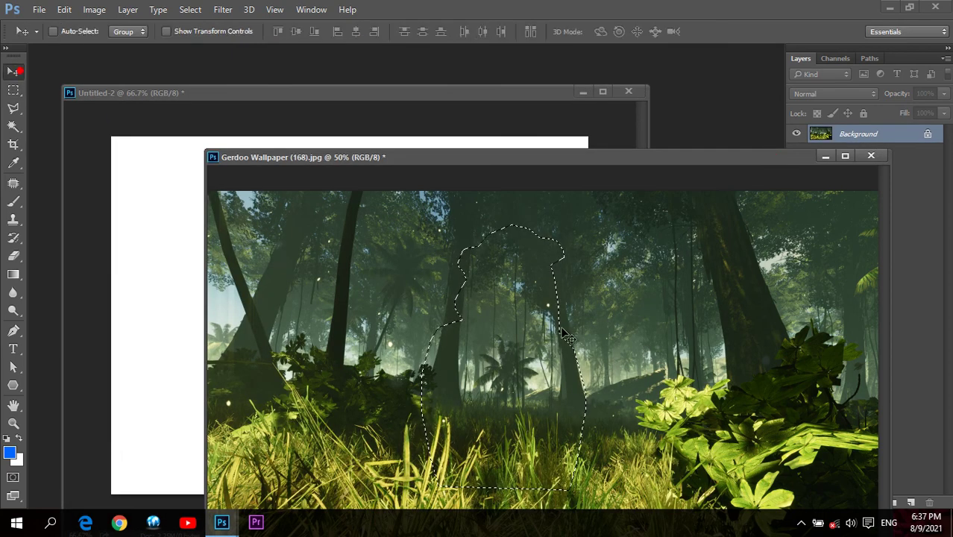
left_click_drag(517, 284, 513, 284)
mouse_move(302, 271)
left_mouse_down()
mouse_move(200, 285)
mouse_move(357, 246)
left_mouse_up()
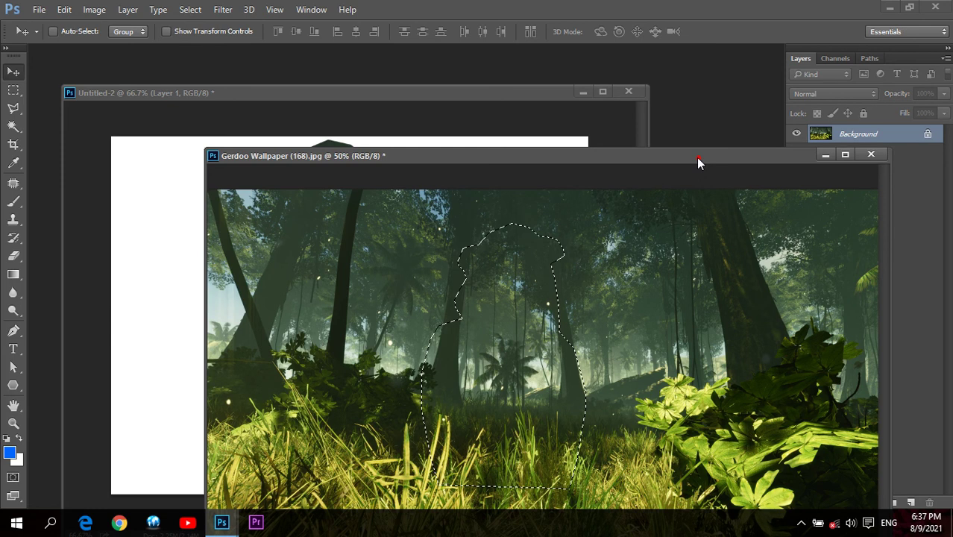
mouse_move(699, 156)
left_mouse_down()
mouse_move(616, 149)
mouse_move(648, 167)
left_mouse_up()
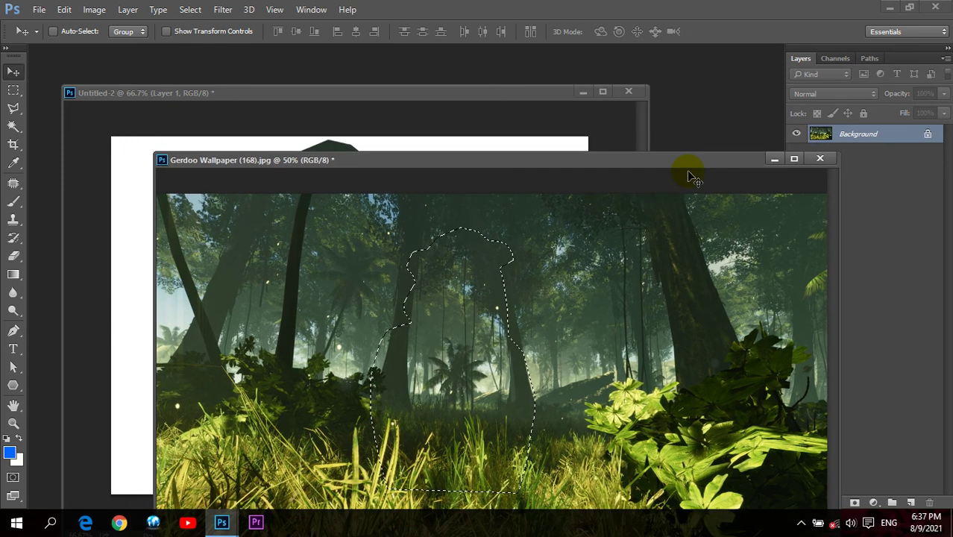
Undo the forest layer in Untitled-2 and close the forest wallpaper without saving
left_click(522, 89)
key("ctrl+v")
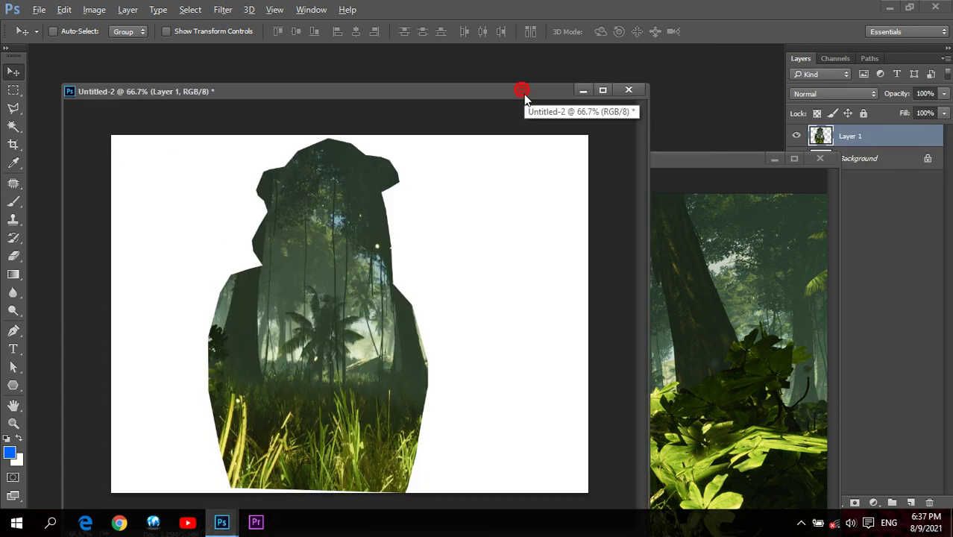
key("ctrl+z")
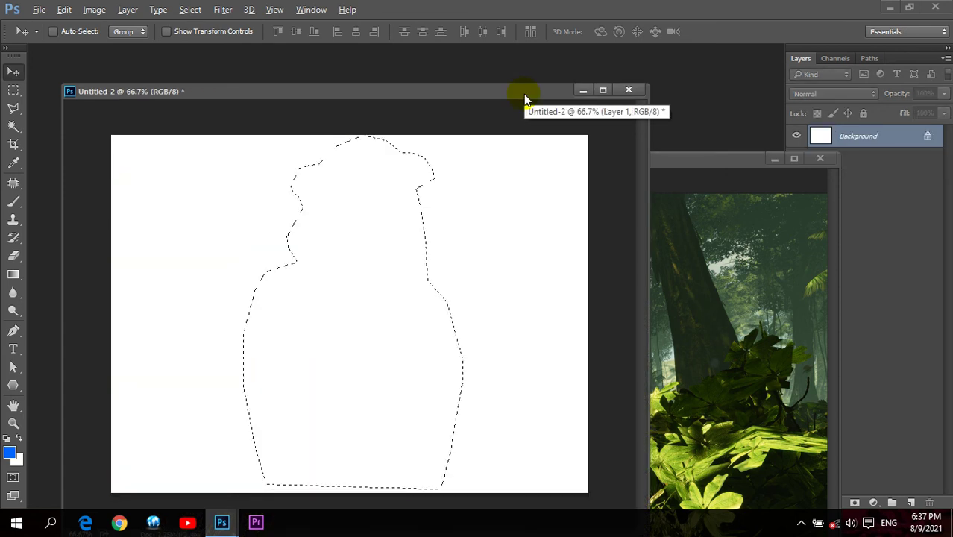
left_click(821, 161)
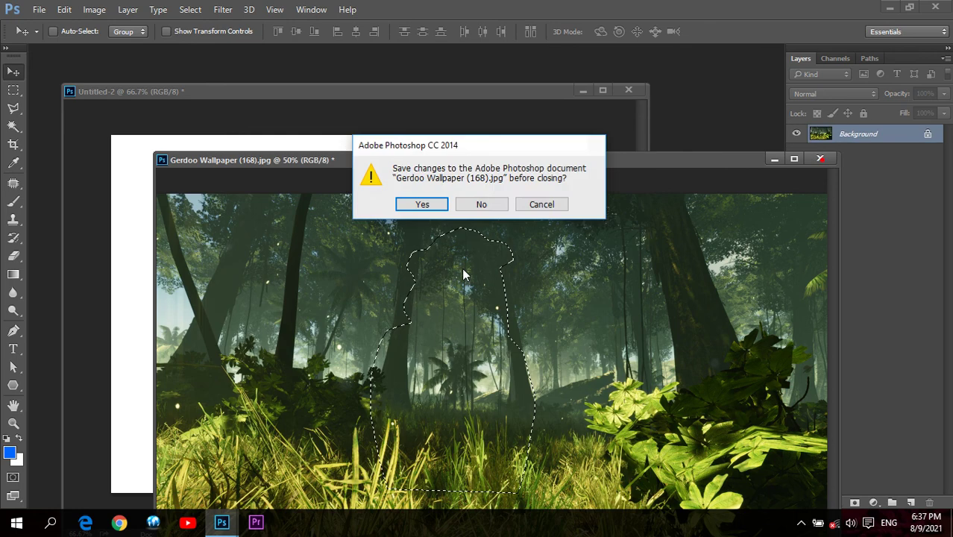
left_click(484, 206)
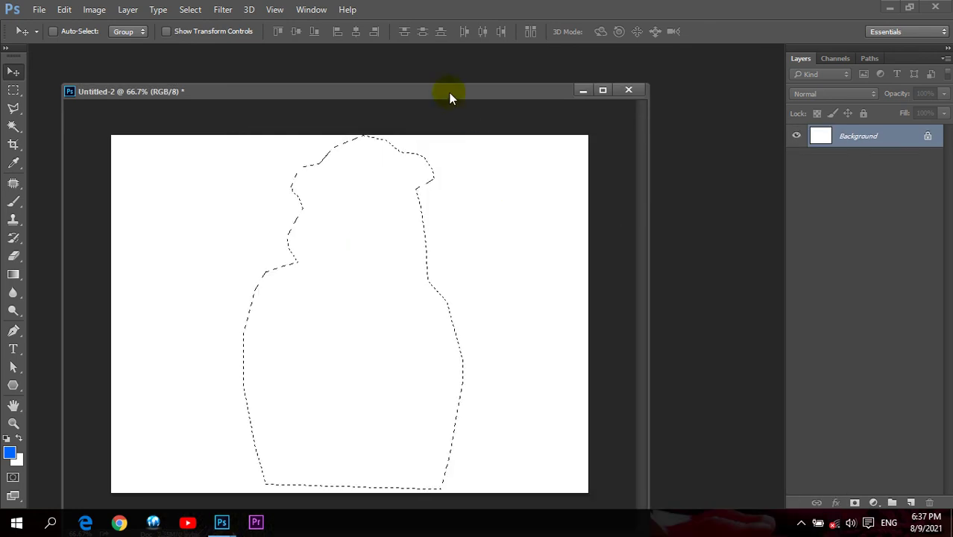
Close Untitled-1 and the original hoodie photo, discarding changes to both
left_click_drag(449, 92, 516, 80)
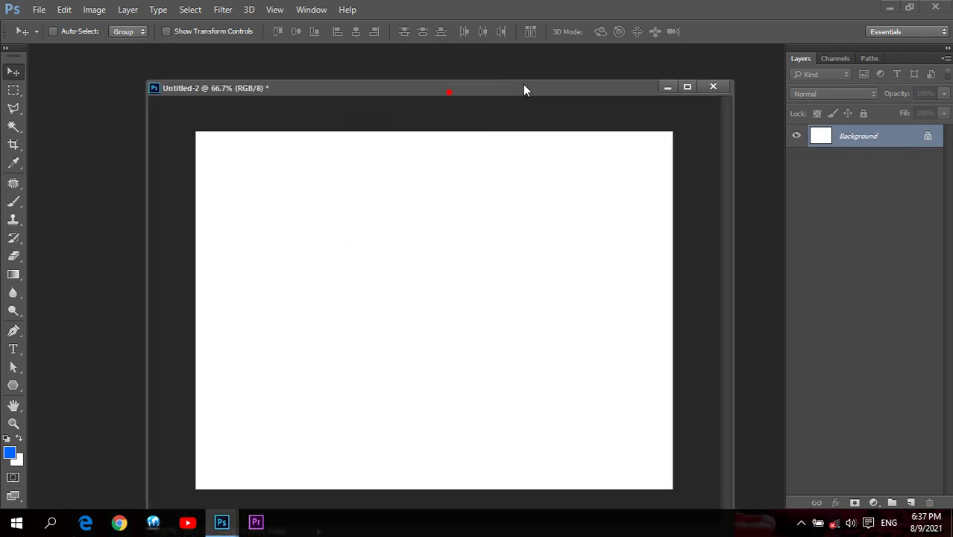
left_click(222, 522)
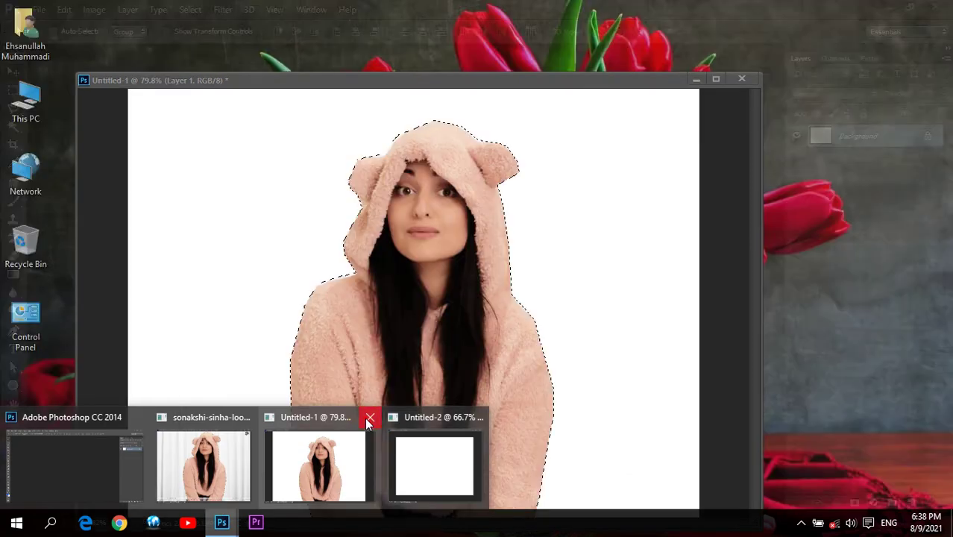
left_click(370, 417)
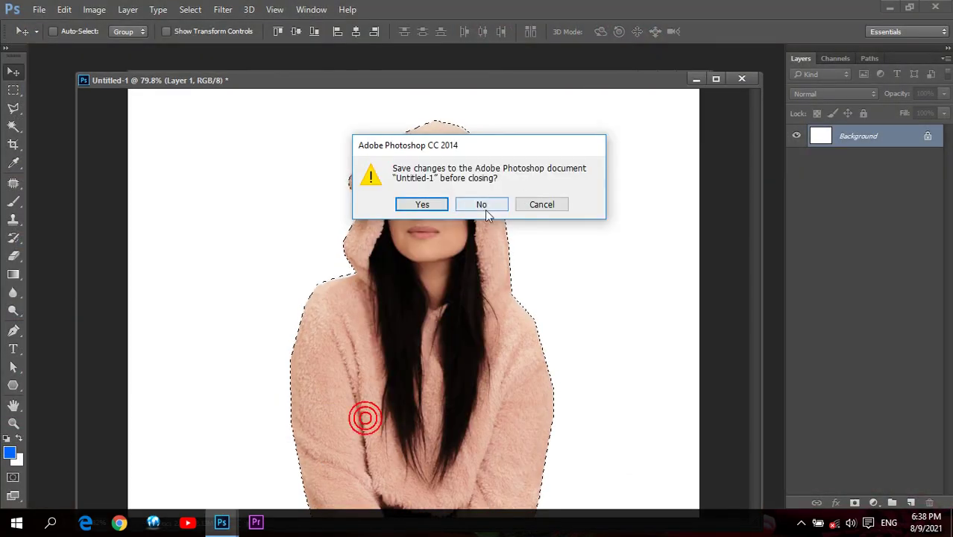
left_click(494, 205)
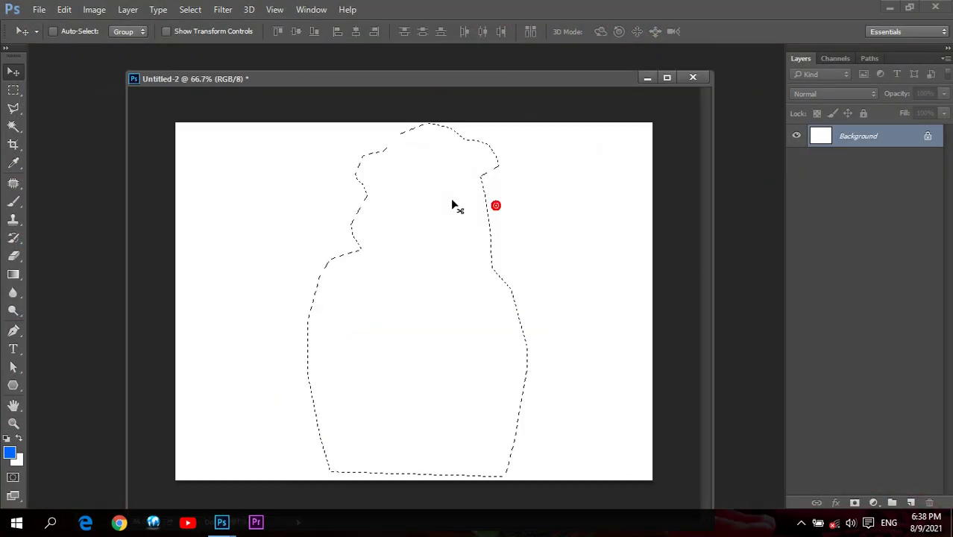
left_click(239, 521)
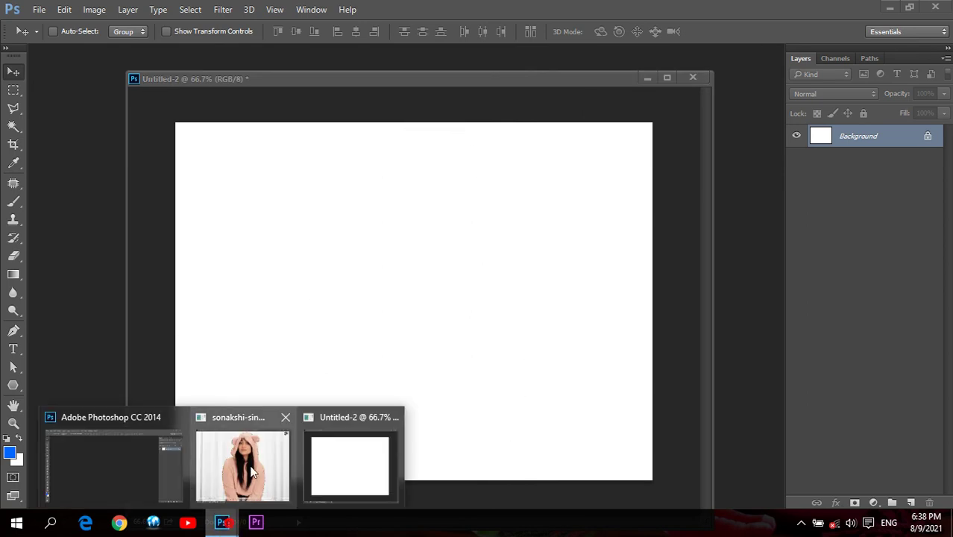
key("ctrl+Tab")
left_click(642, 57)
left_click(483, 204)
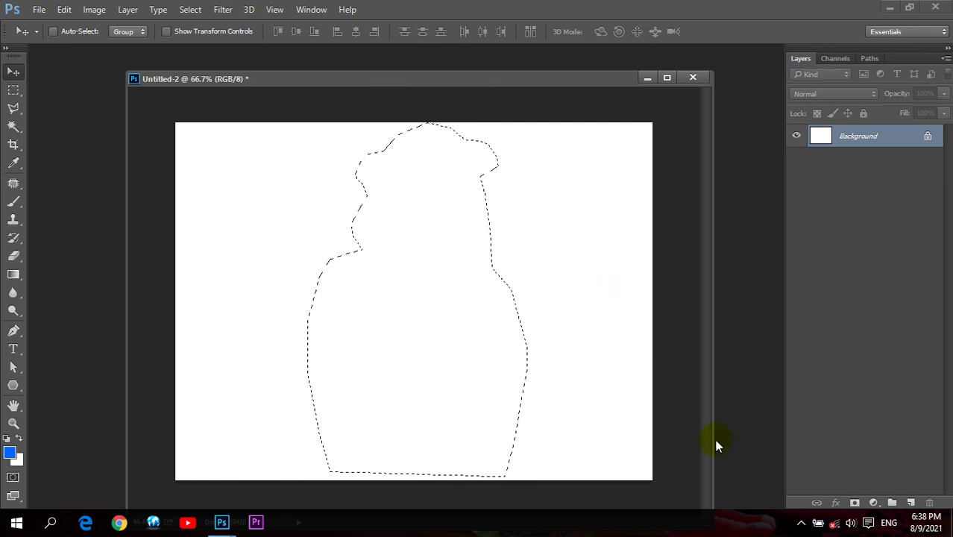
Save the current selection as an alpha channel named "Man"
left_click(190, 10)
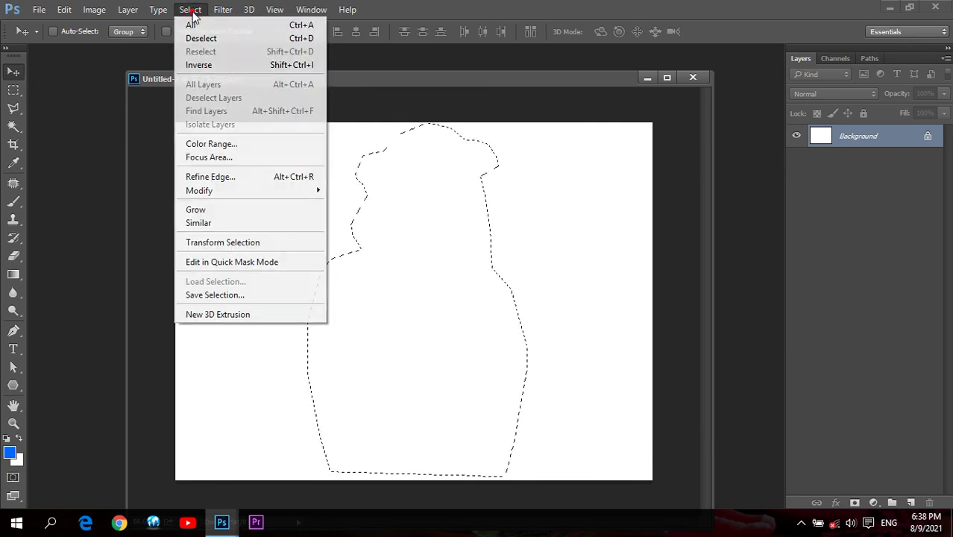
left_click(211, 293)
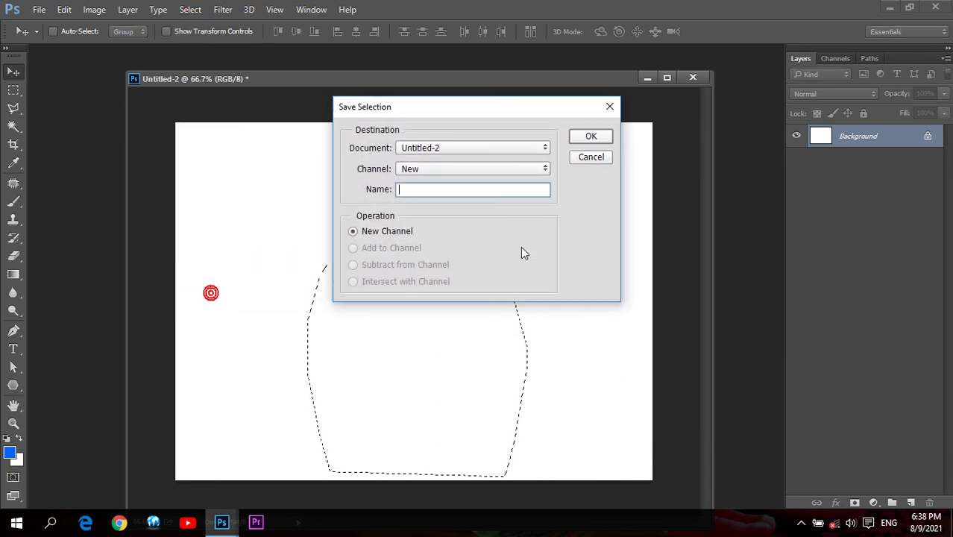
type("Man")
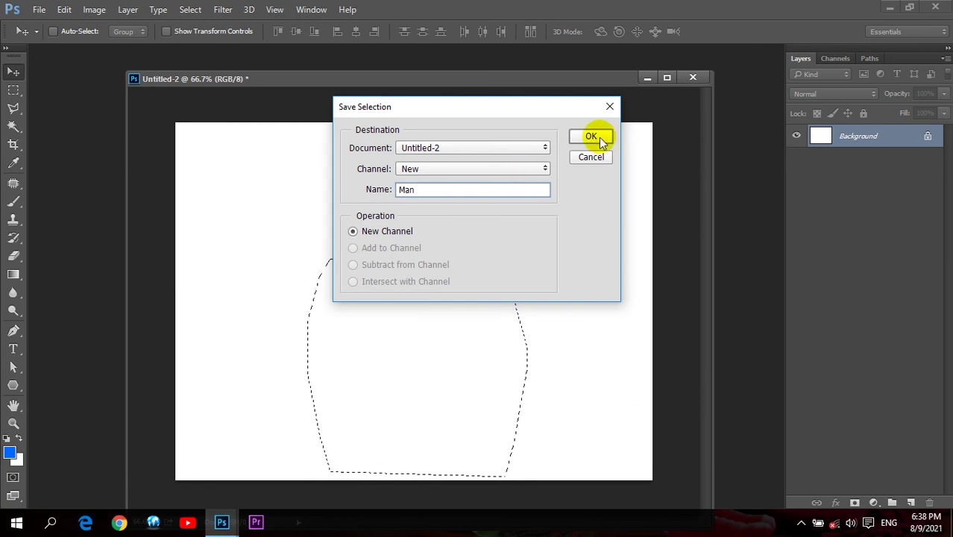
left_click(593, 137)
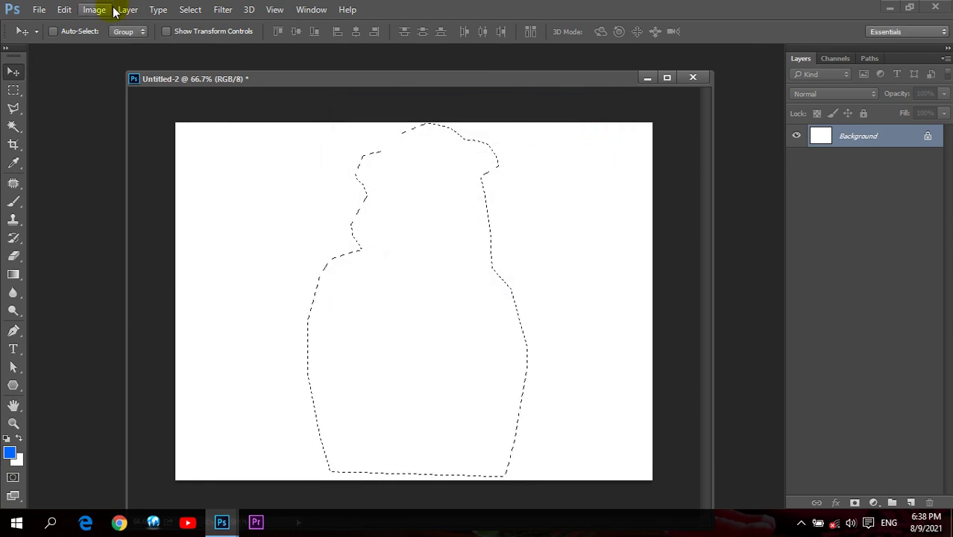
Deselect, then open Save As for Untitled-2 and cancel it
key("ctrl+d")
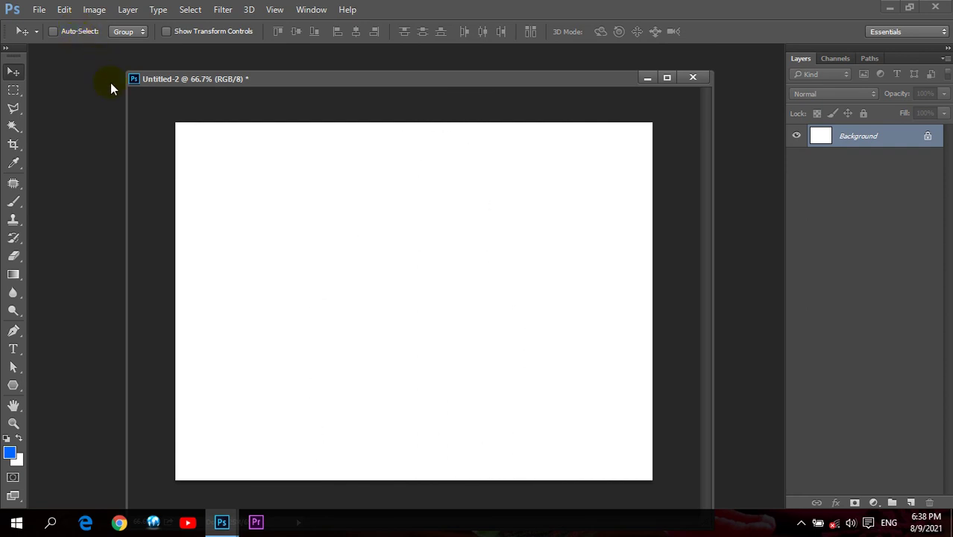
left_click(39, 9)
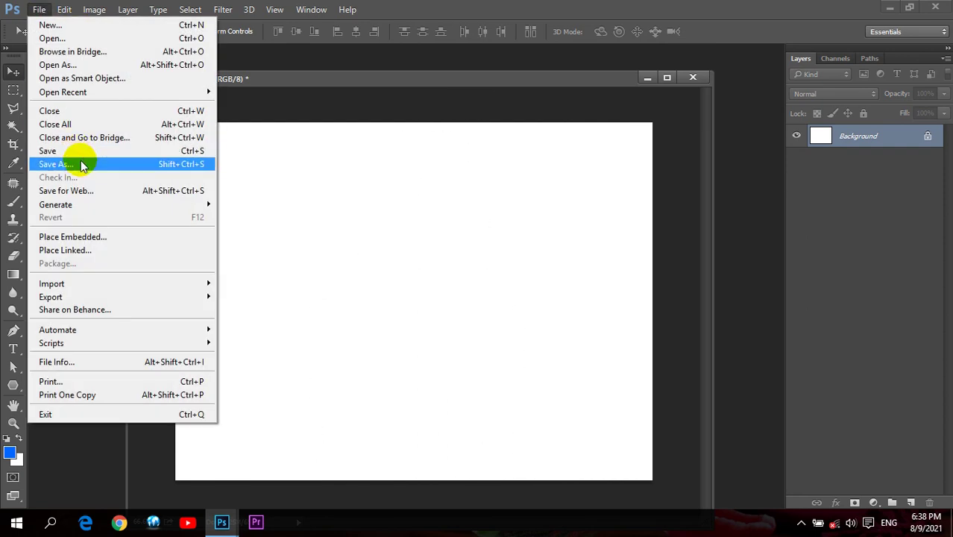
left_click(80, 159)
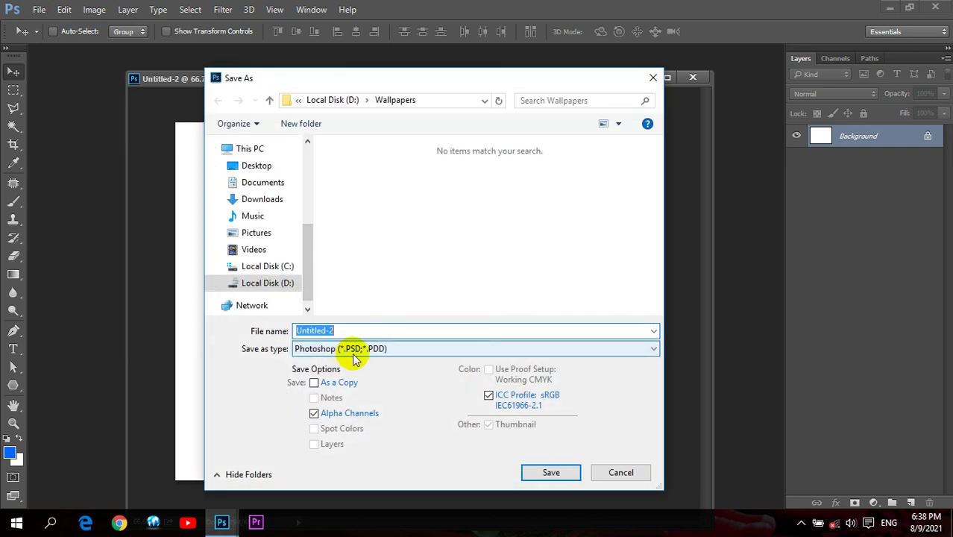
left_click(620, 472)
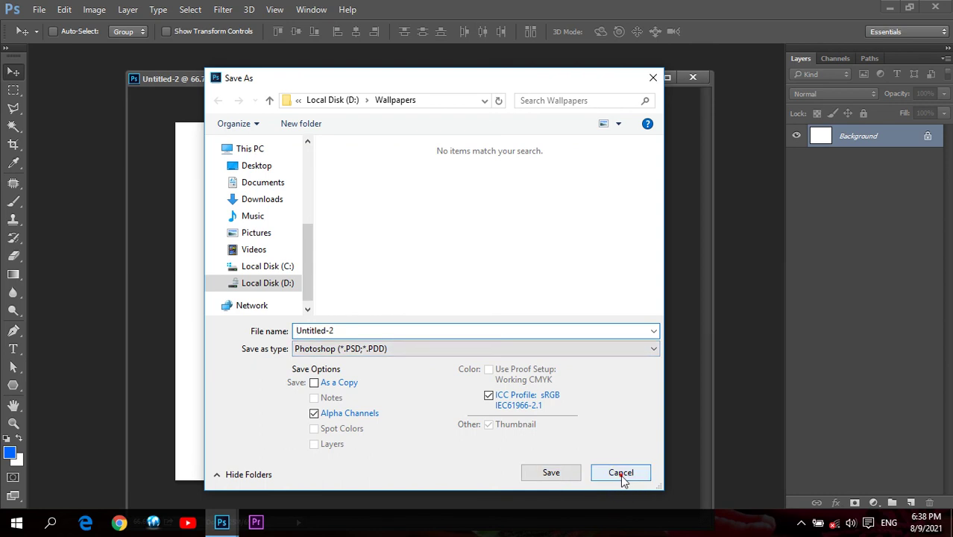
Load the selection back from the saved "Man" channel, then deselect with Ctrl+D
left_click(194, 10)
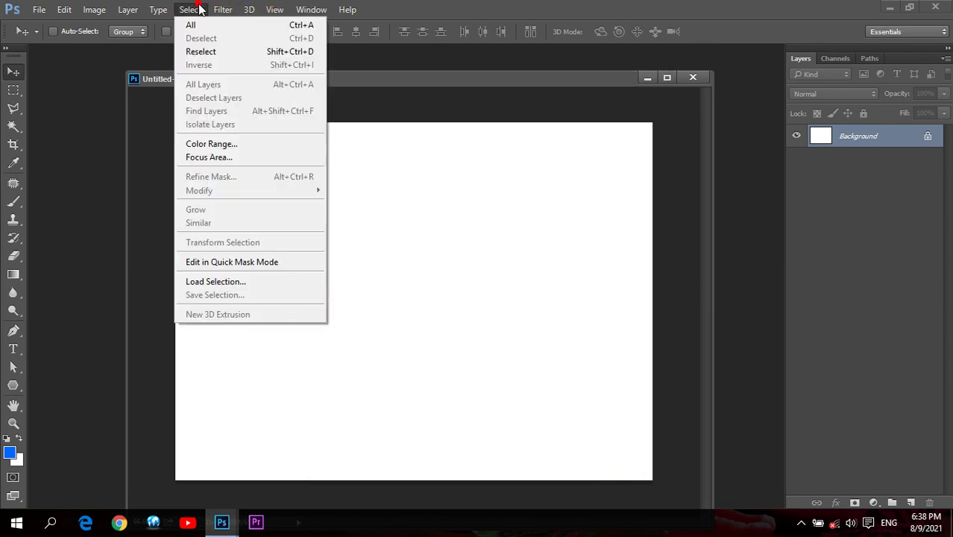
left_click(224, 285)
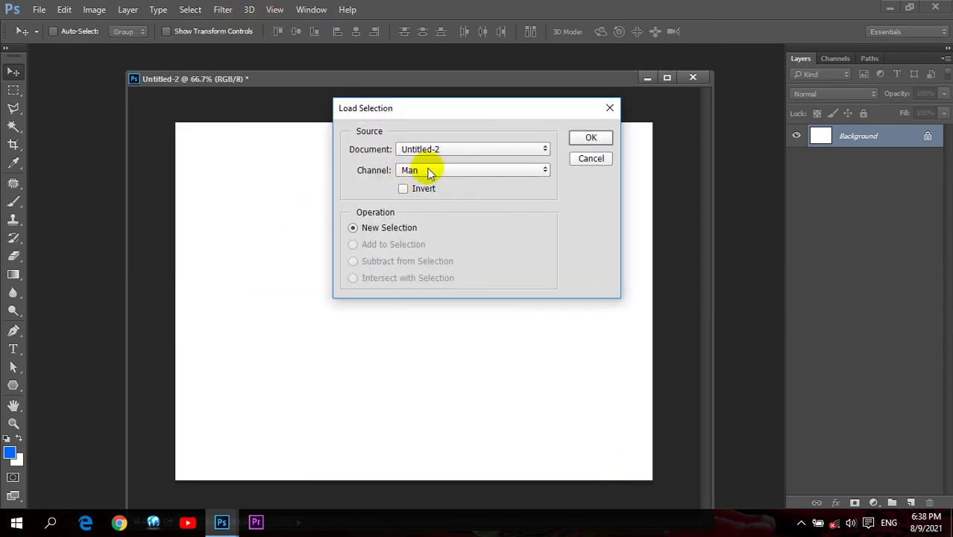
left_click(589, 138)
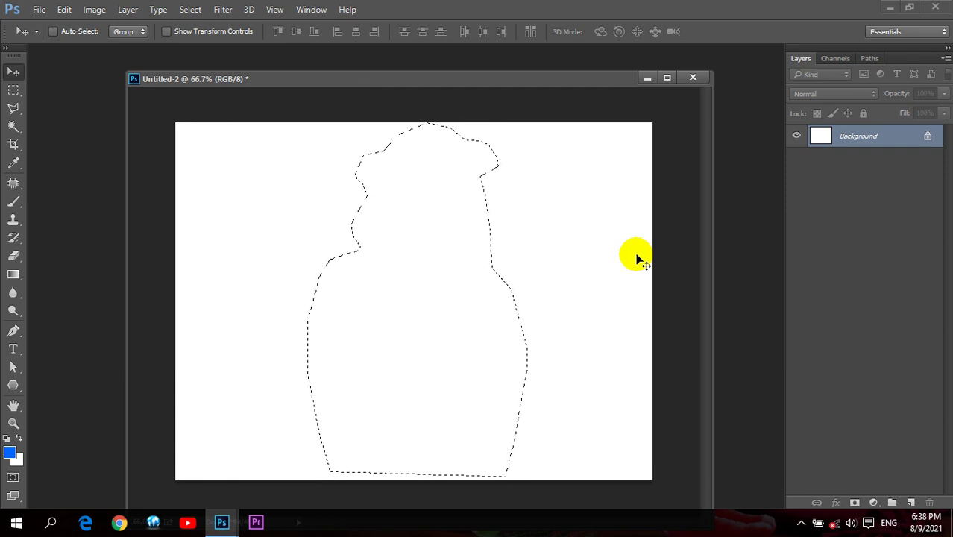
key("ctrl+d")
Convert the silhouette selection into a work path in the Paths panel
left_click(870, 58)
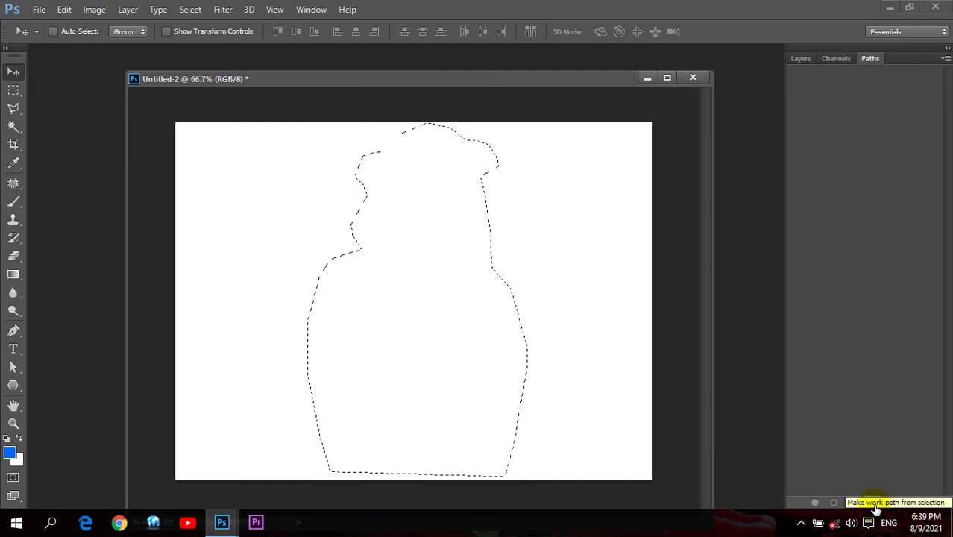
left_click(874, 505)
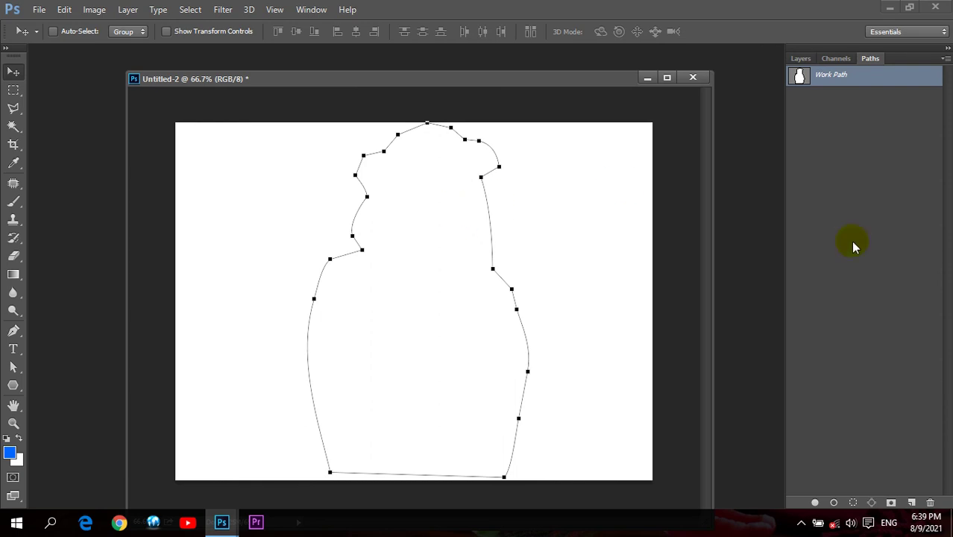
left_click(834, 503, "alt")
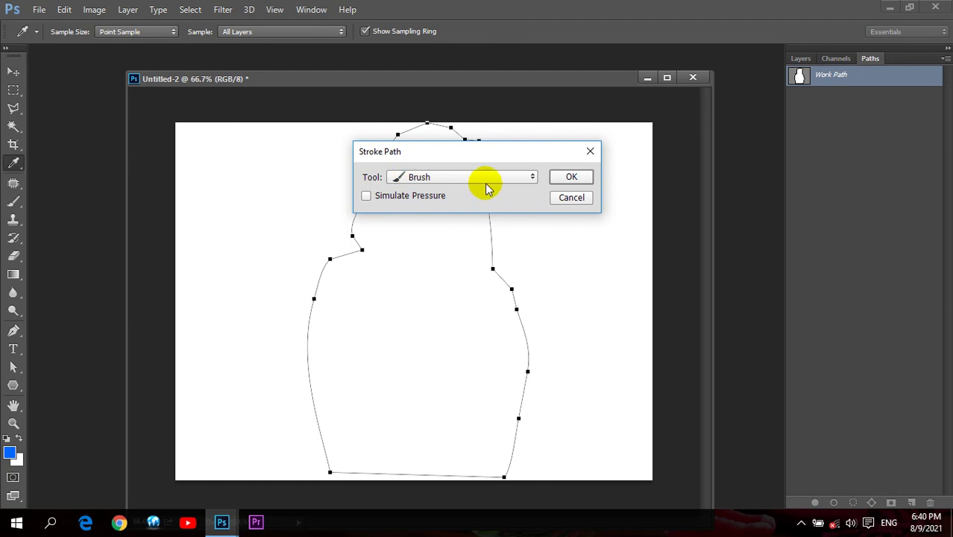
left_click(495, 177)
left_click(449, 188)
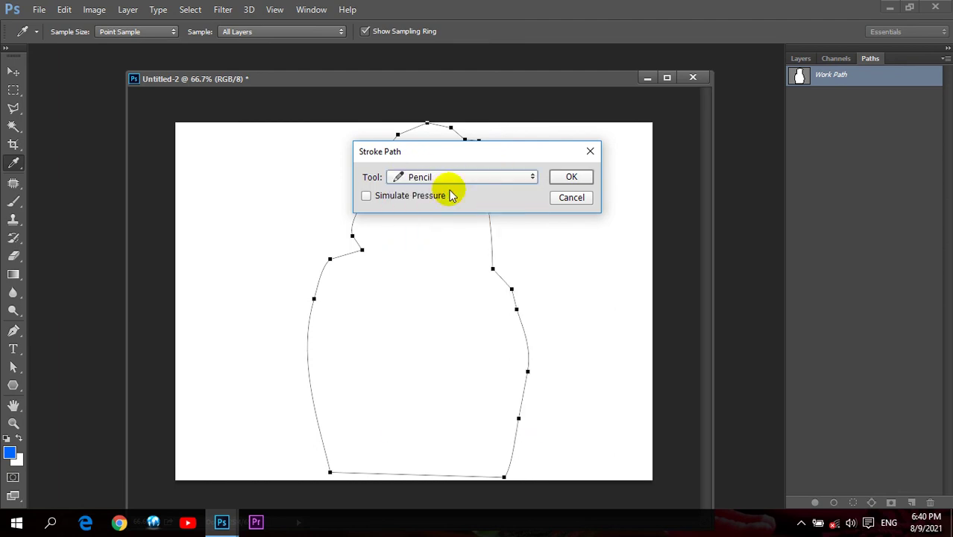
left_click(571, 197)
key("v")
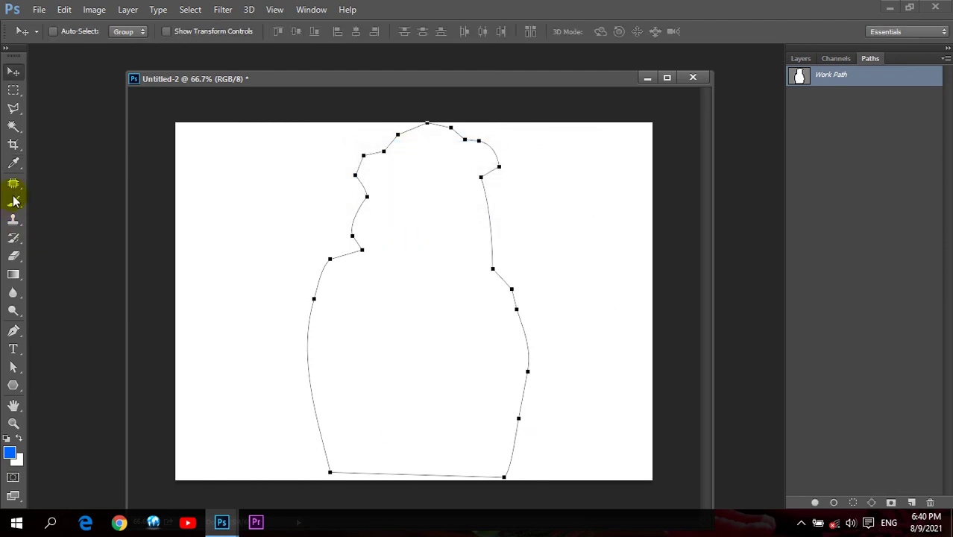
Switch to the Brush tool, shrink it from 200 px to 6, and set the foreground to black
left_click(14, 201)
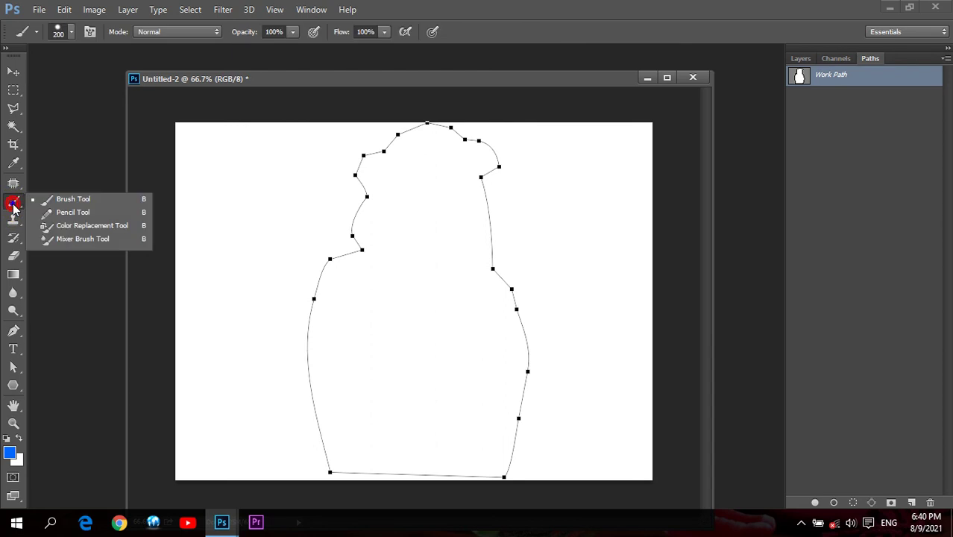
left_click(65, 197)
left_click(71, 31)
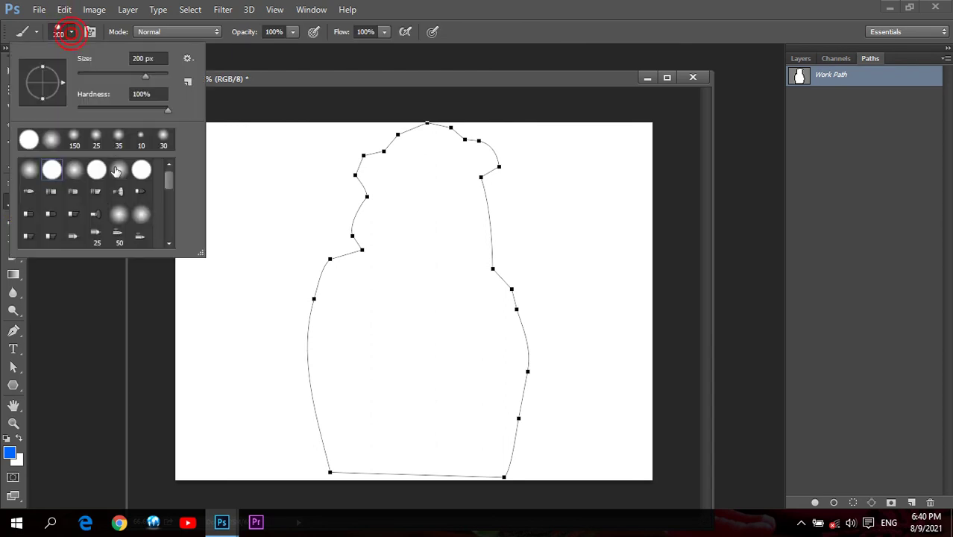
double_click(38, 169)
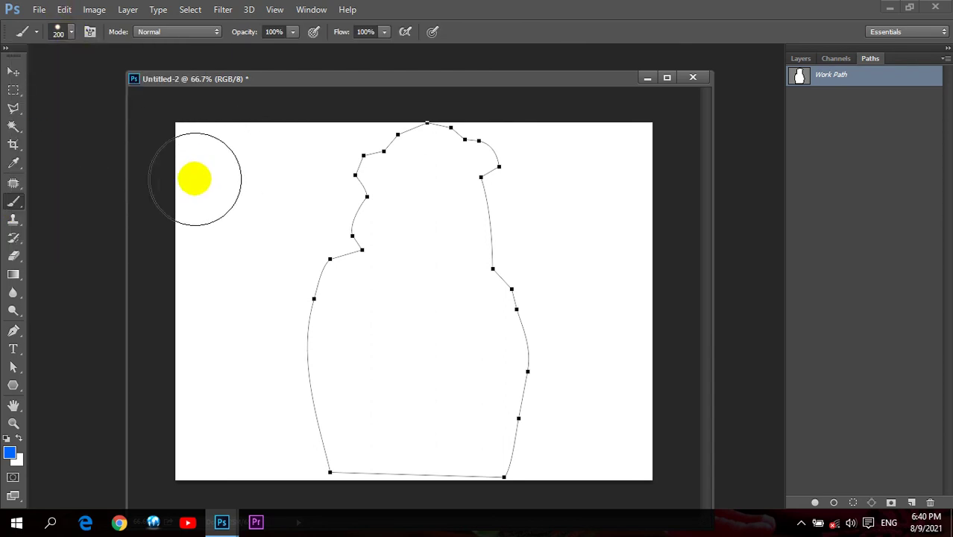
key("bracketleft")
key("bracketleft")
key("bracketleft")
key("bracketleft")
key("bracketleft")
key("bracketleft")
key("bracketleft")
key("bracketleft")
key("bracketleft")
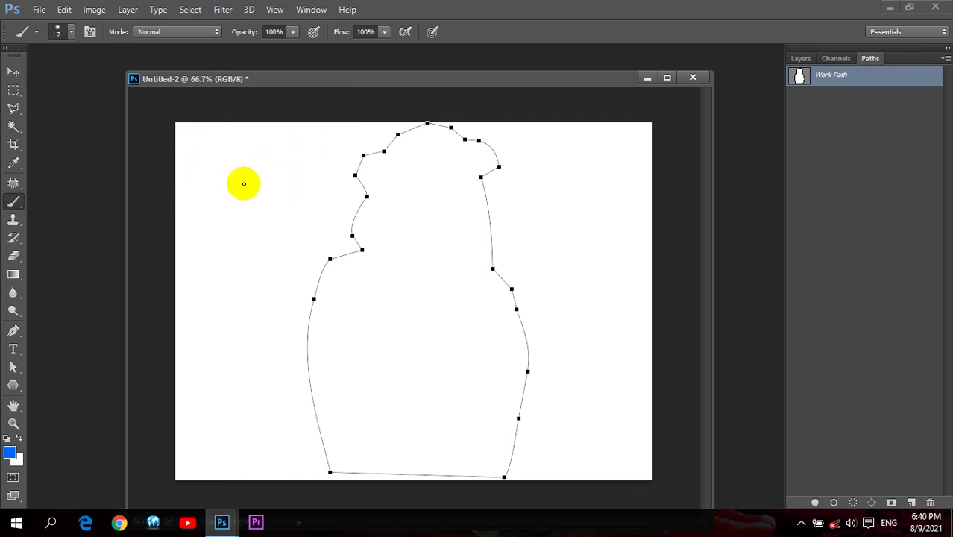
left_click(10, 453)
left_click(687, 173)
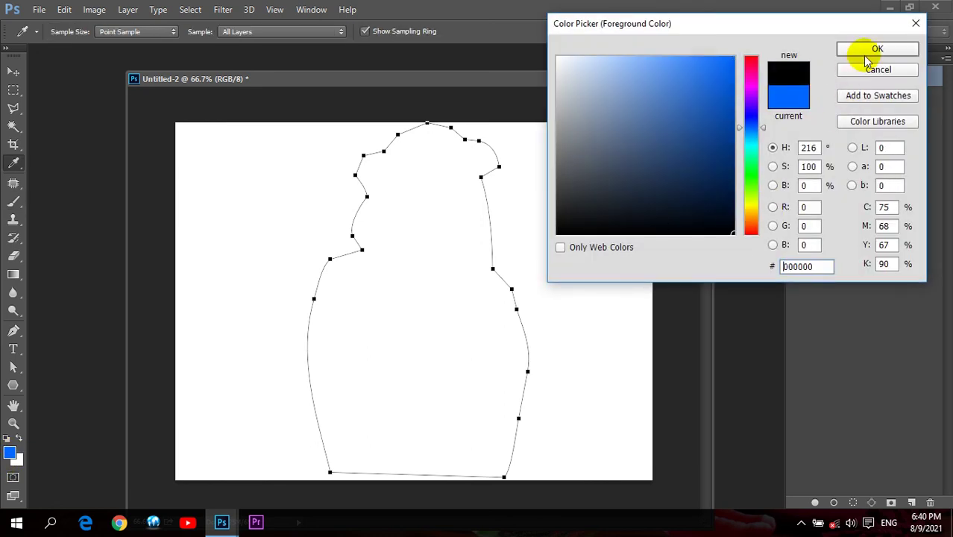
left_click(864, 49)
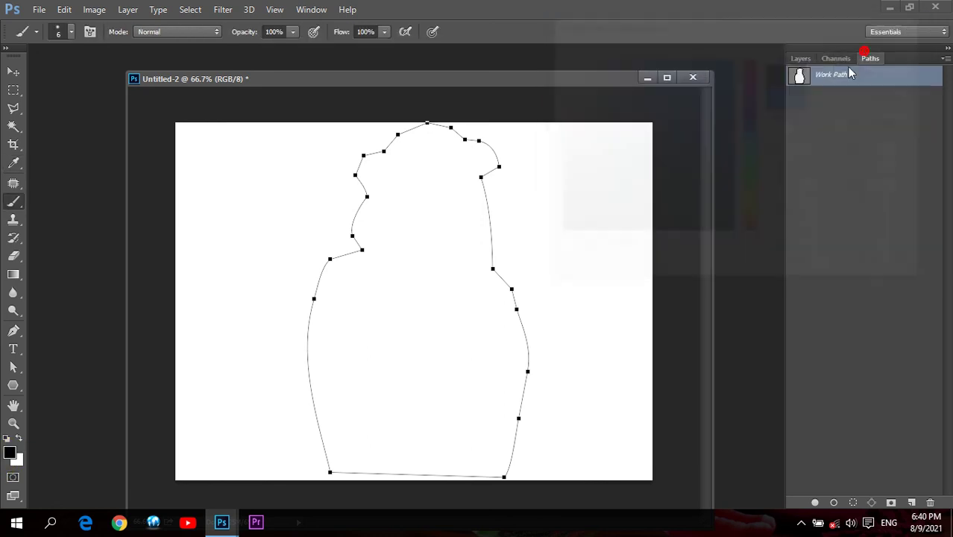
Stroke the work path with the black brush and hide the path
left_click(832, 498, "alt")
left_click(561, 175)
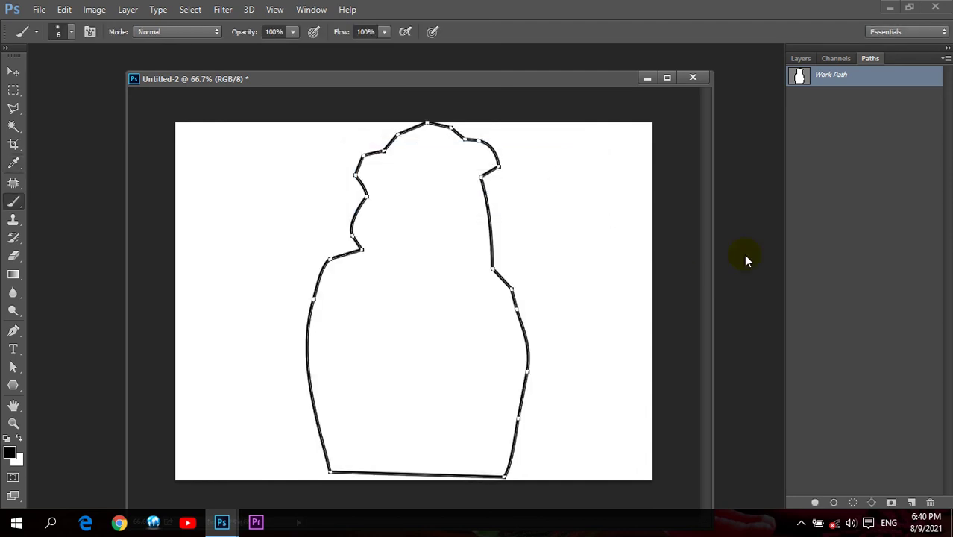
key("ctrl+Return")
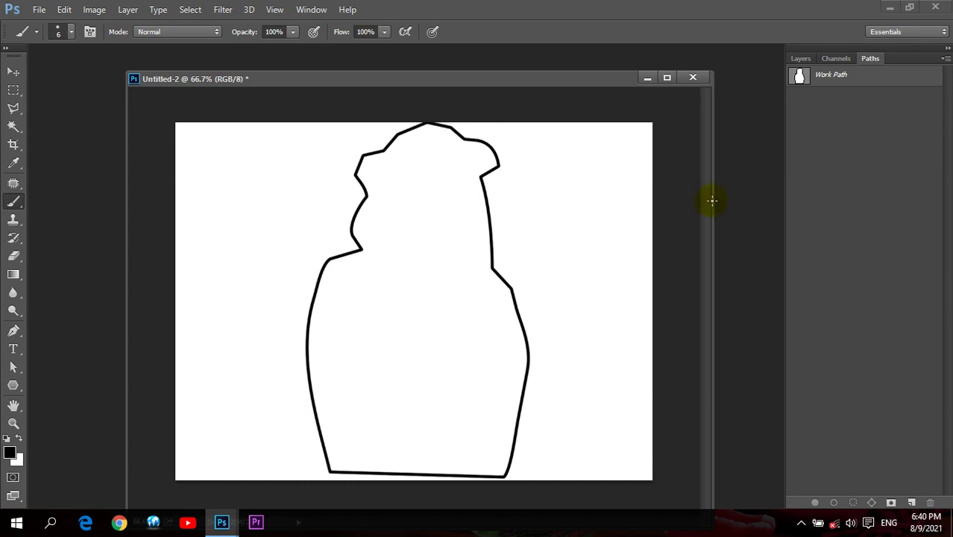
Close Untitled-2 without saving and minimize Photoshop to show the desktop
left_click(697, 87)
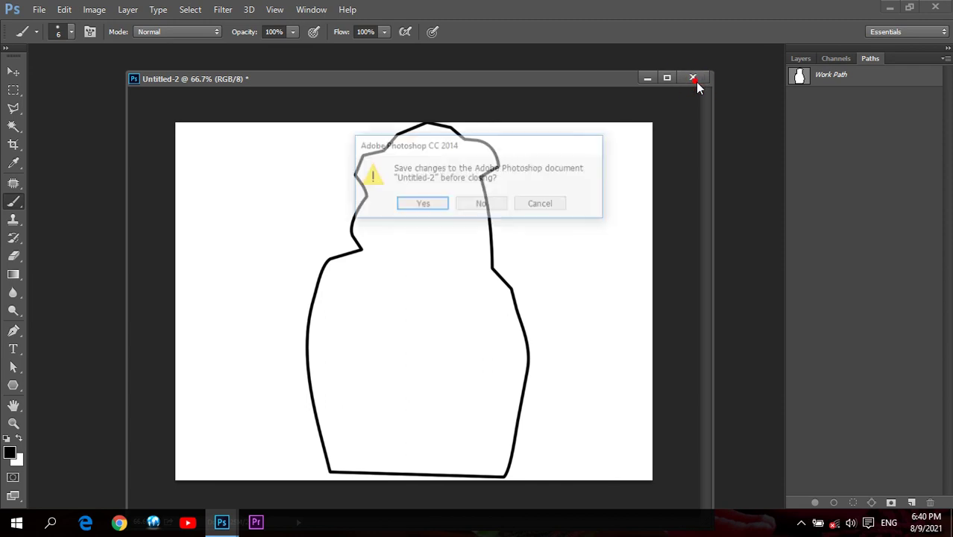
left_click(483, 203)
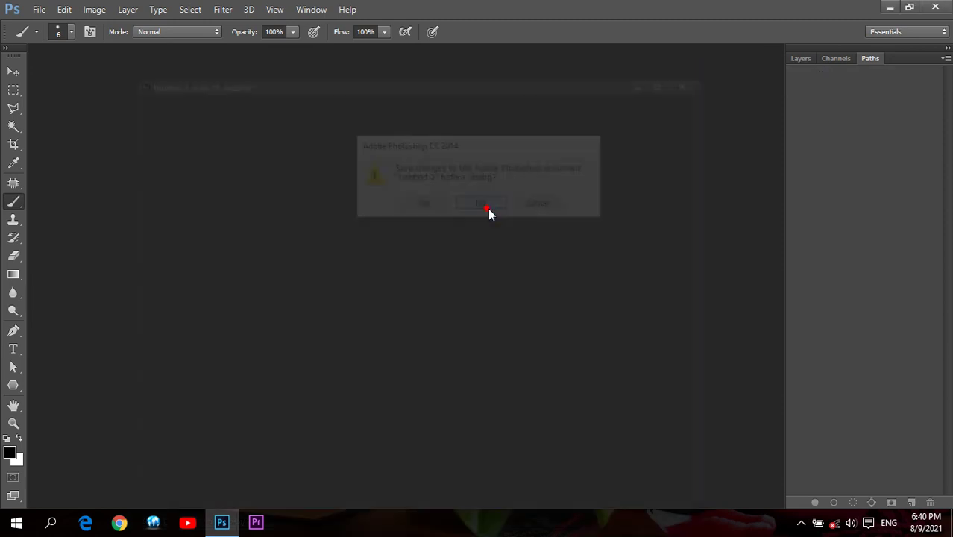
left_click(13, 72)
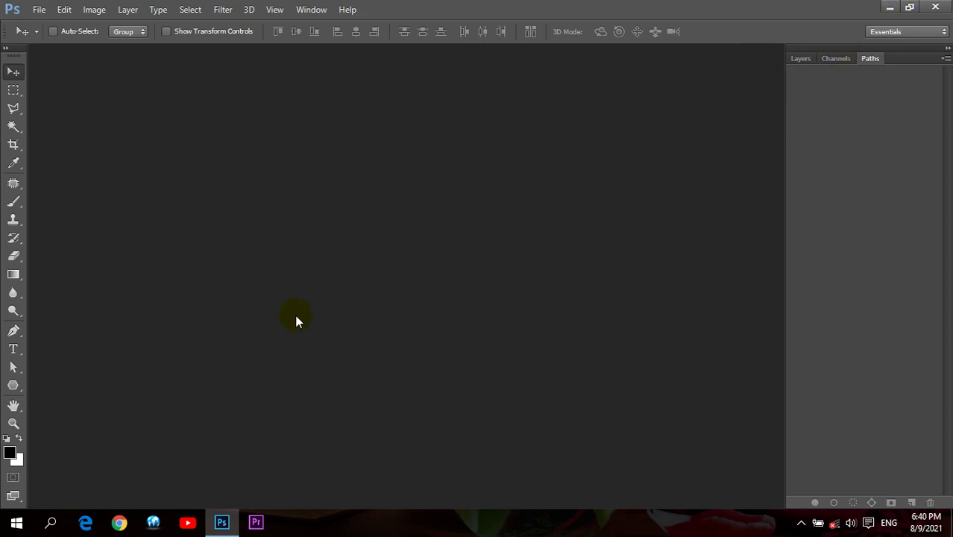
left_click(890, 7)
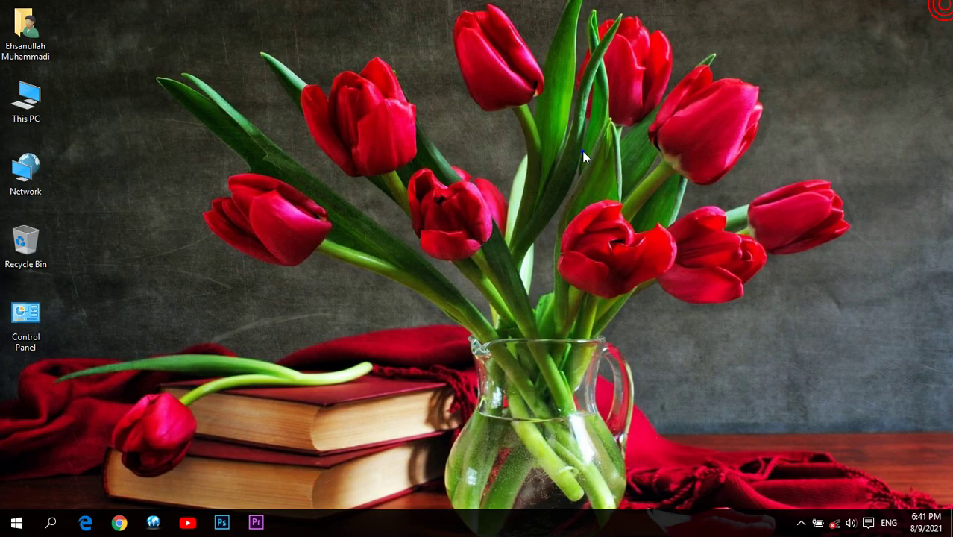